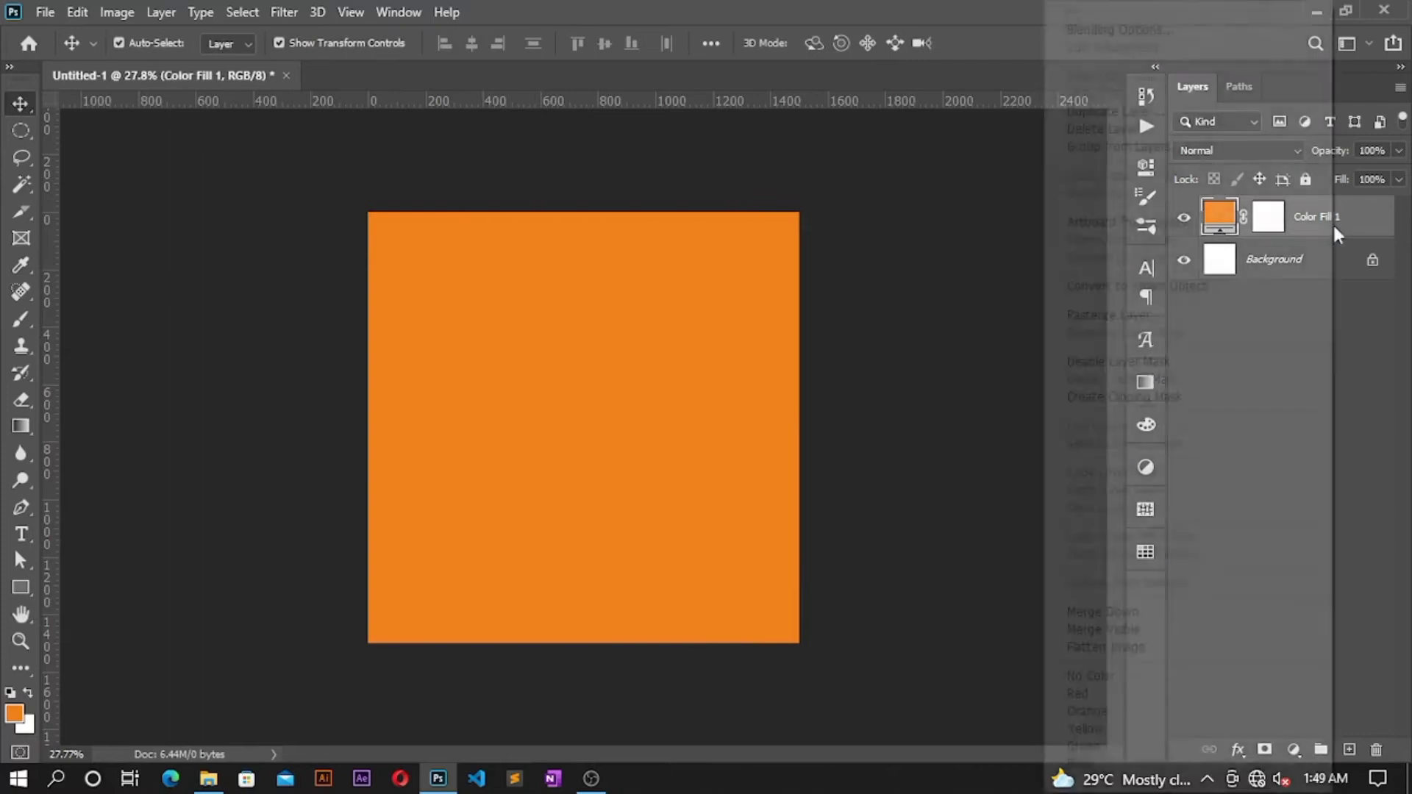
# Step: Convert Color Fill 1 to a smart object, add Add Noise at amount 12, and lock the layer
pyautogui.click(1191, 284)
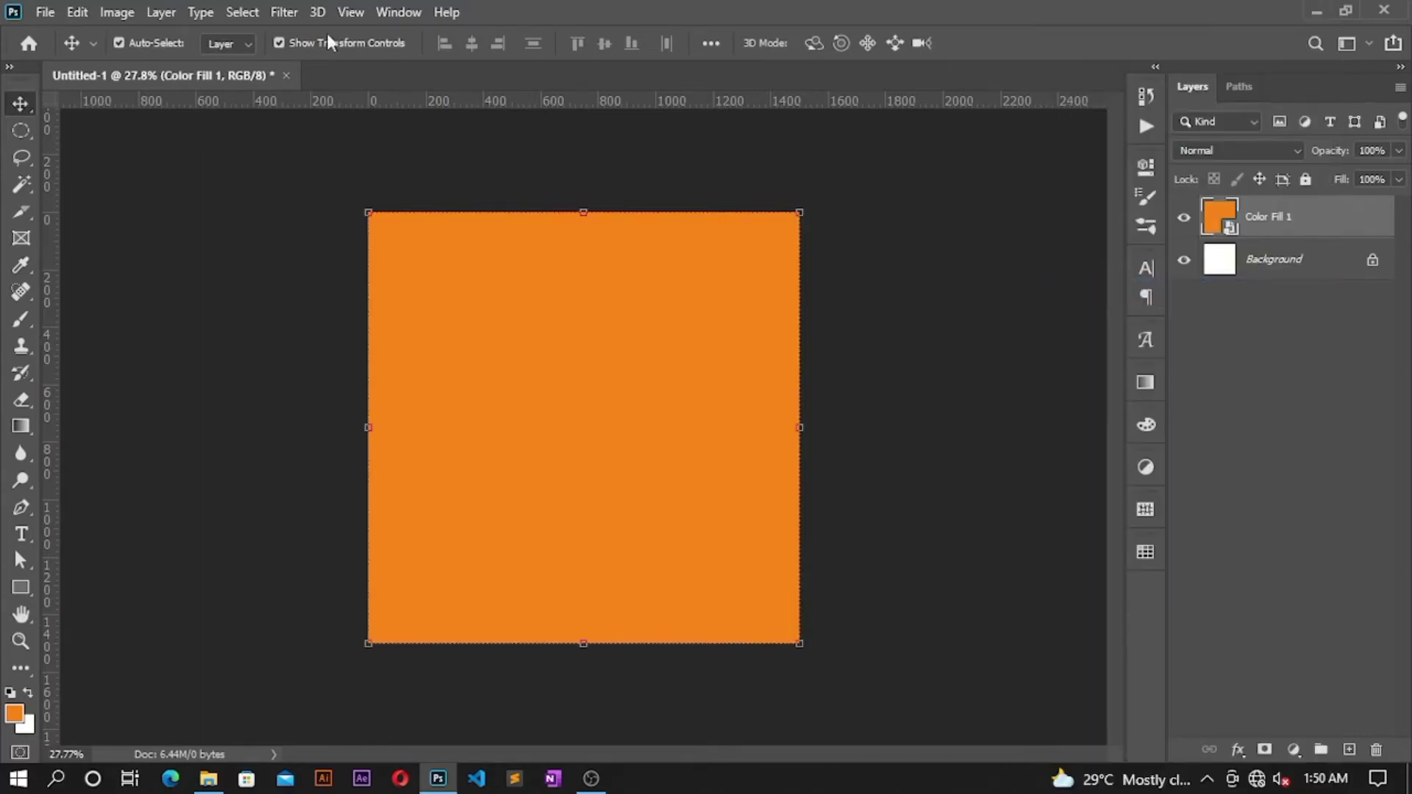
pyautogui.click(284, 12)
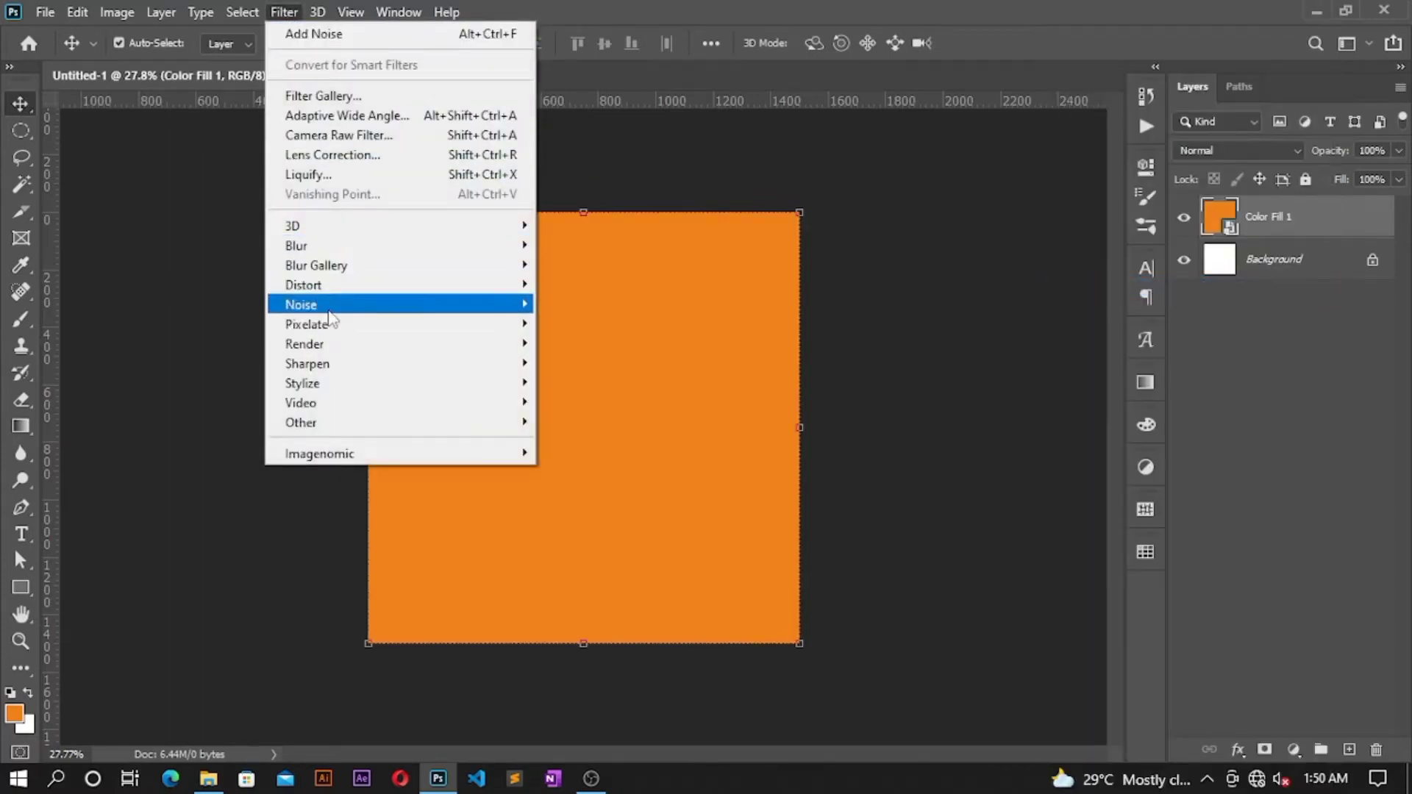
pyautogui.moveTo(329, 304)
pyautogui.click(581, 304)
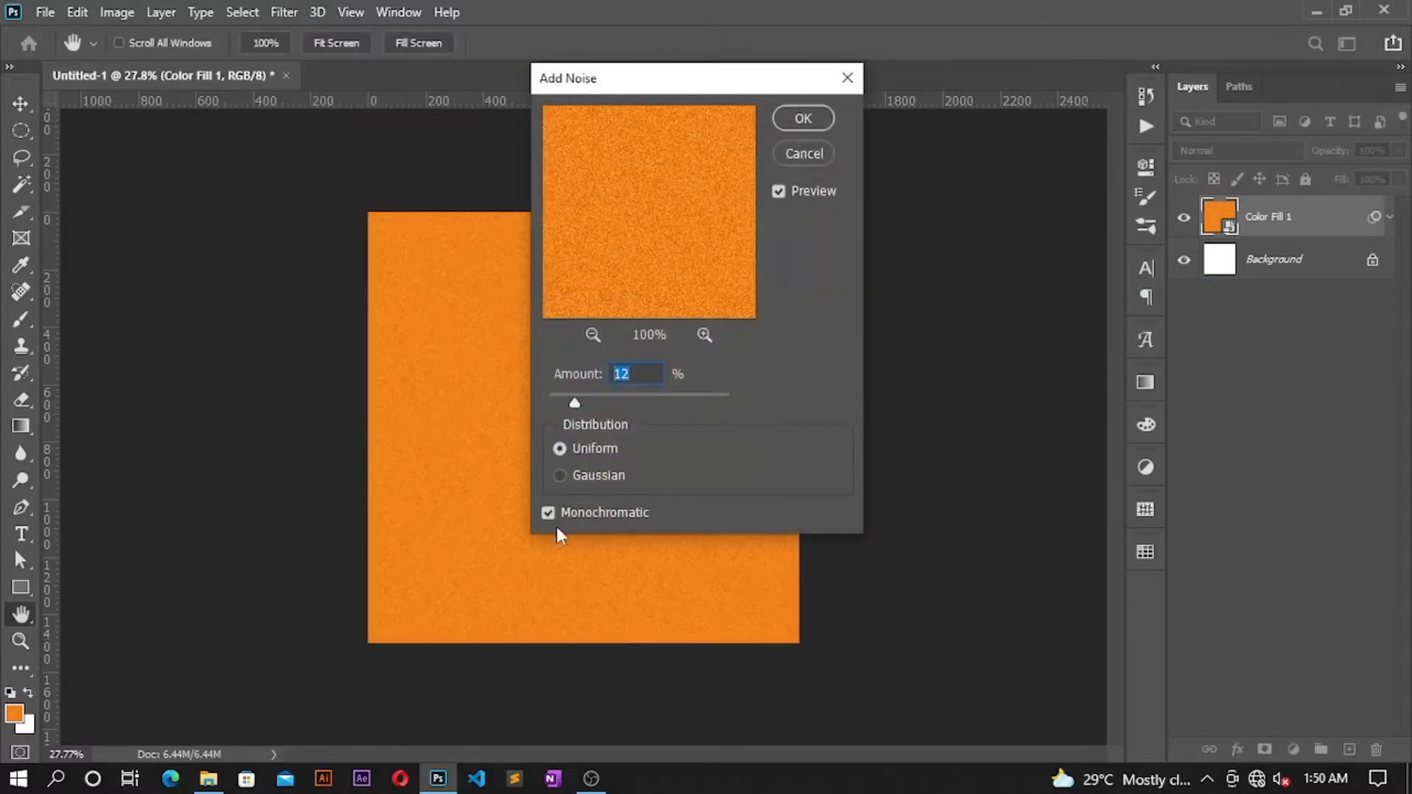
pyautogui.click(802, 118)
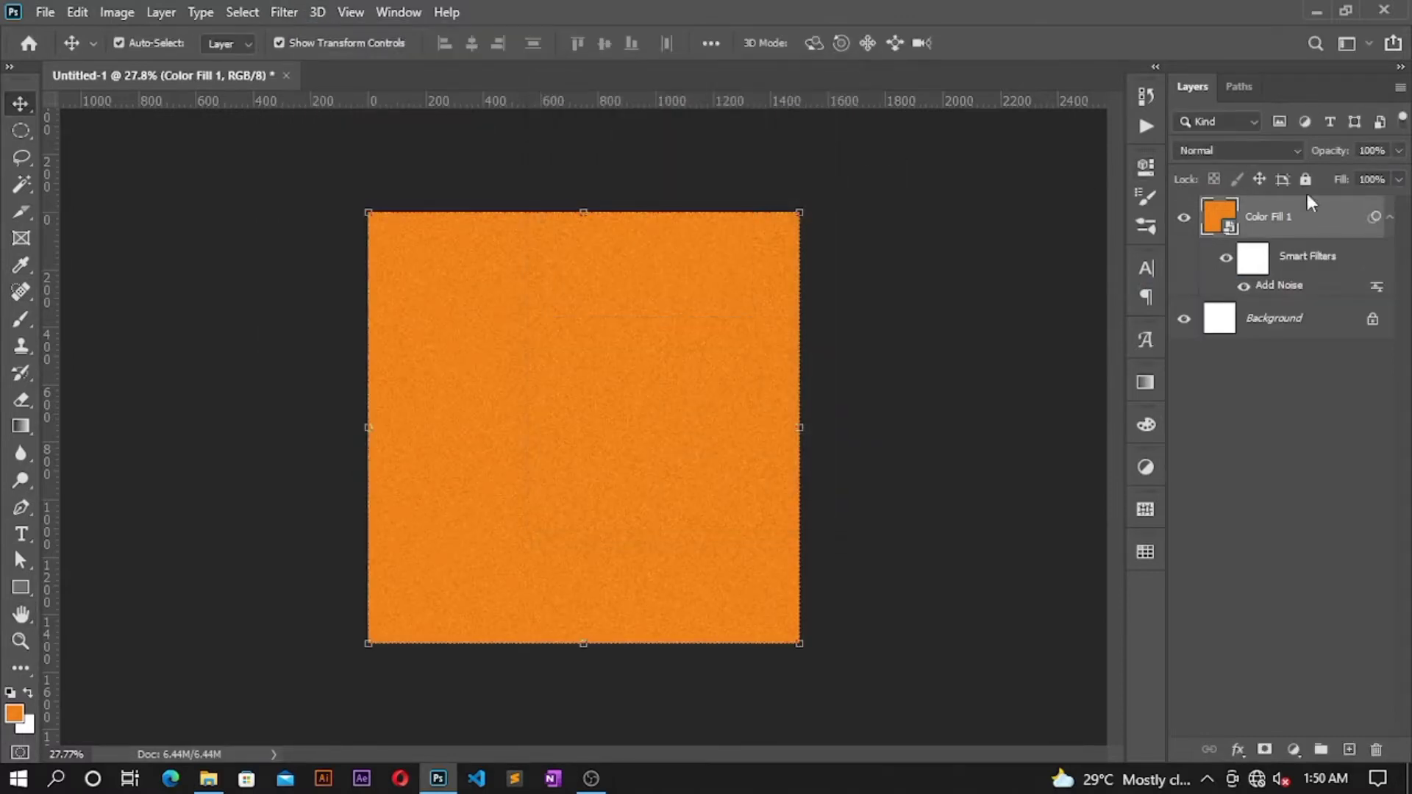
pyautogui.click(1305, 179)
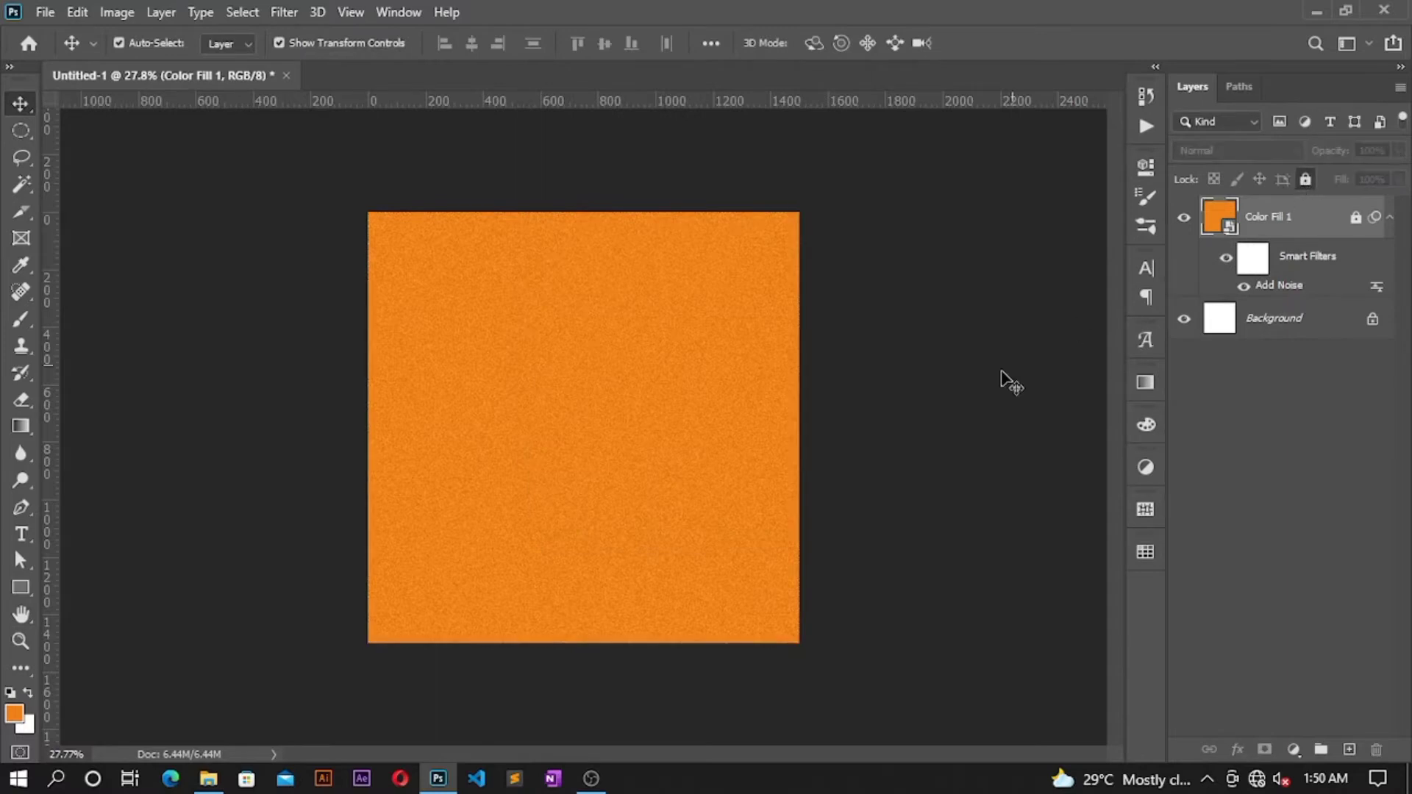
pyautogui.click(208, 780)
# Step: Place the Burger image on the canvas, scale it to about 33.5%, and shift it slightly right
pyautogui.moveTo(1128, 291); pyautogui.dragTo(555, 419)
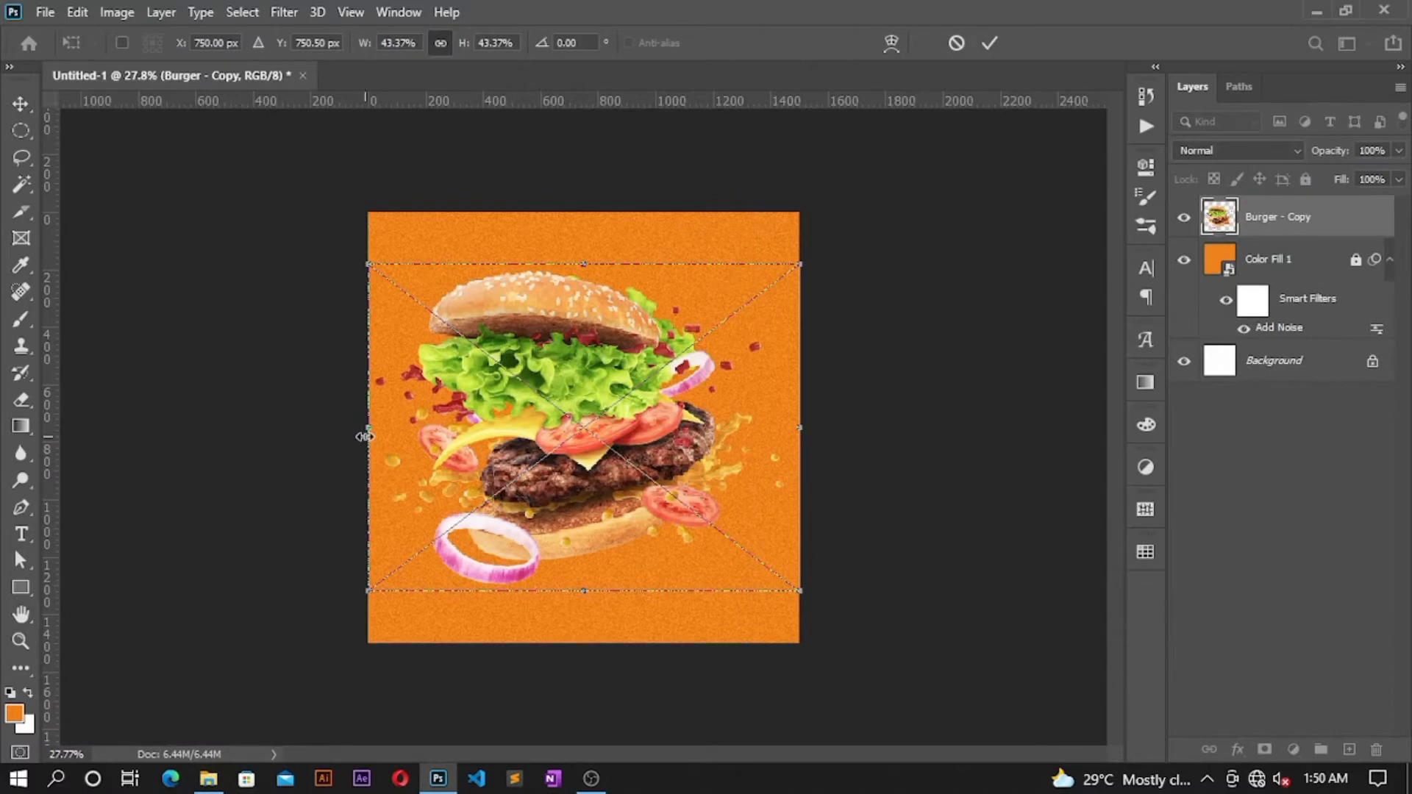
pyautogui.moveTo(364, 437); pyautogui.dragTo(480, 416)
pyautogui.moveTo(646, 452); pyautogui.dragTo(648, 441)
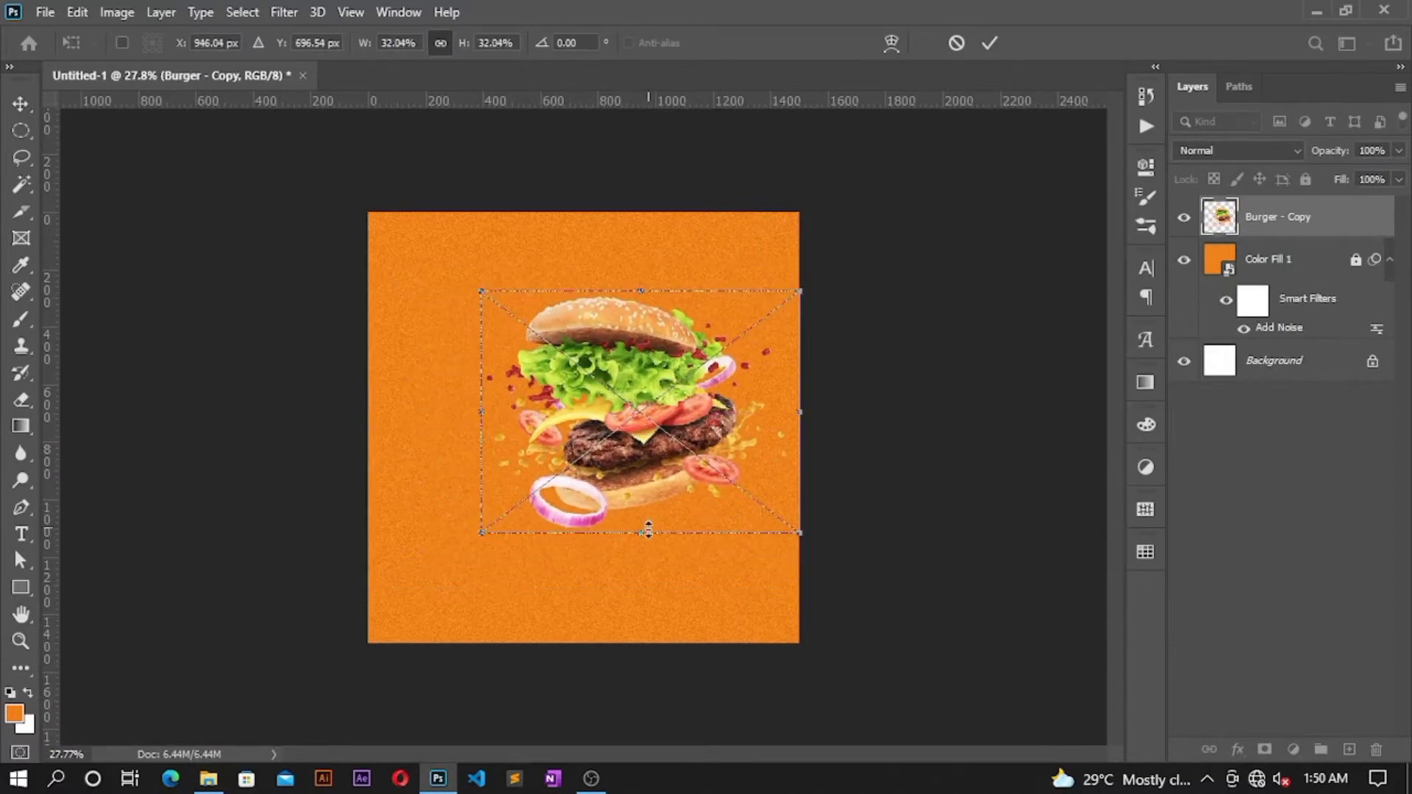
pyautogui.moveTo(644, 540); pyautogui.dragTo(644, 544)
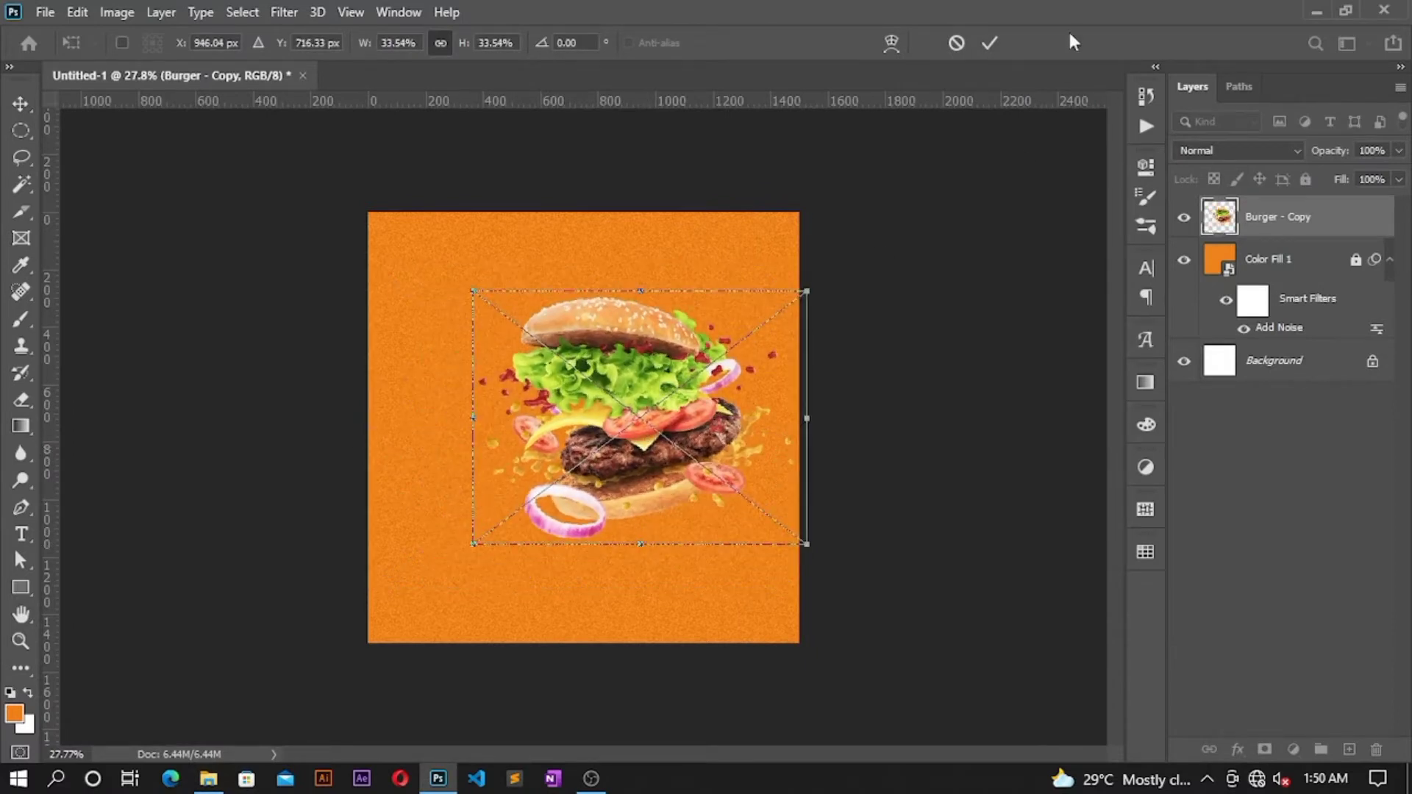
pyautogui.click(989, 44)
pyautogui.moveTo(673, 324); pyautogui.dragTo(685, 323)
# Step: Add a new empty layer directly above Color Fill 1
pyautogui.click(902, 213)
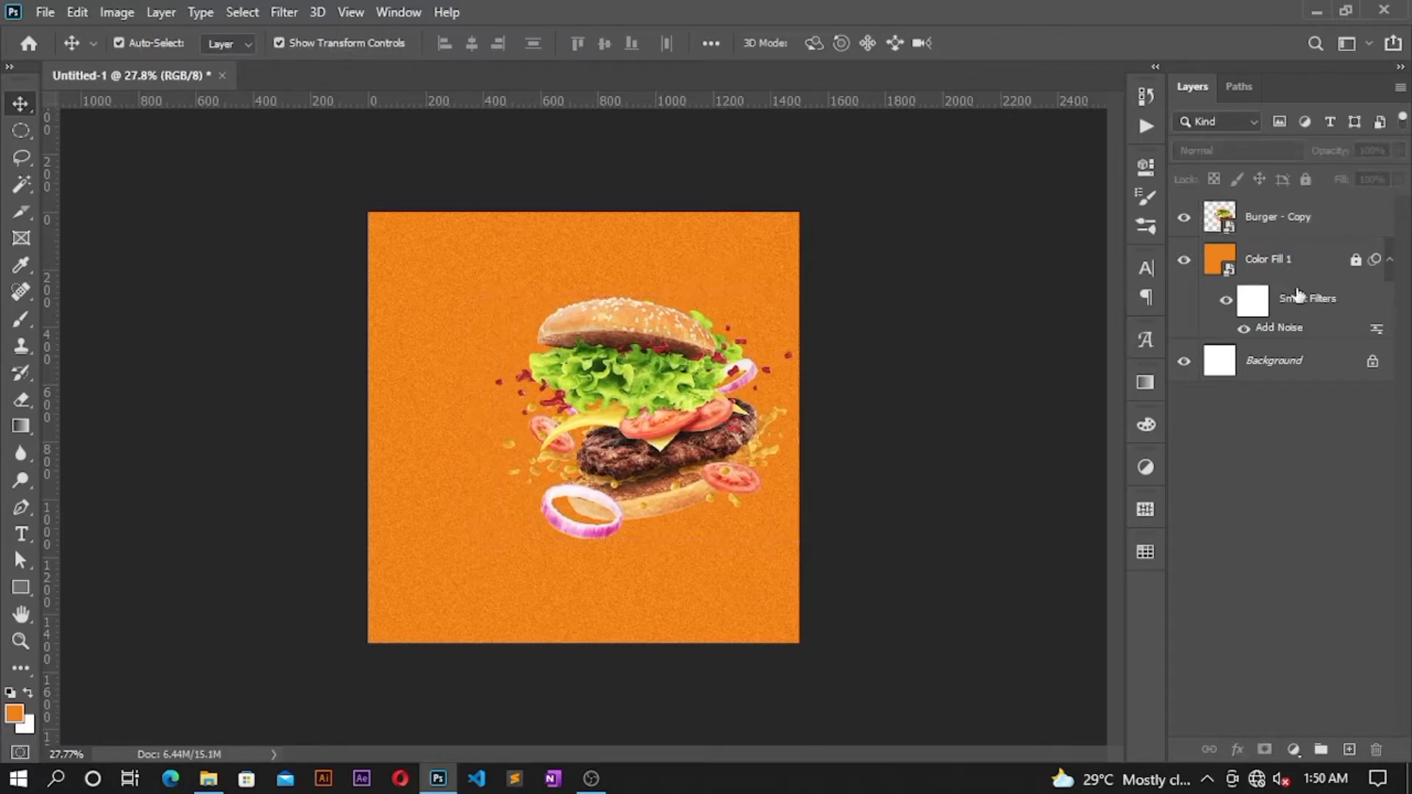
pyautogui.click(1294, 222)
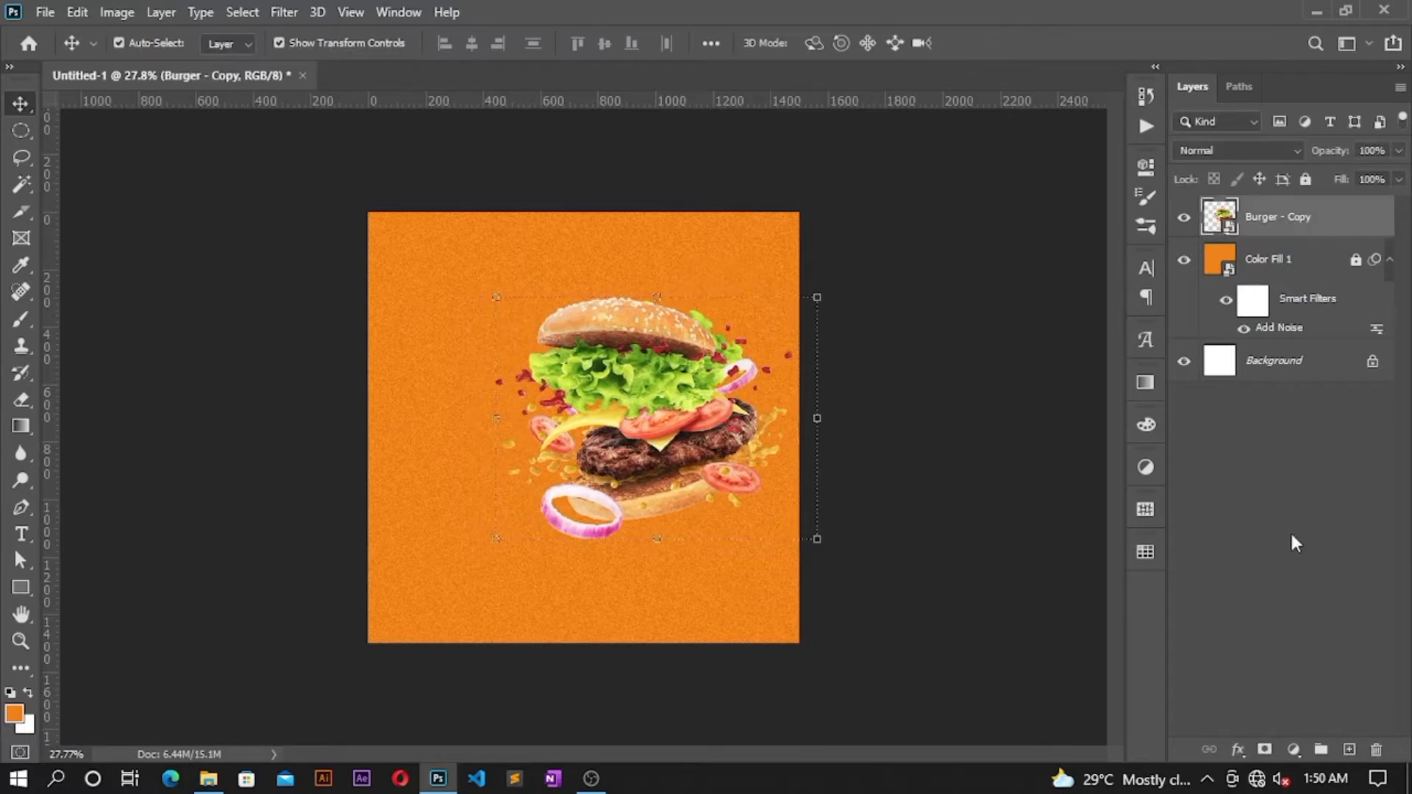
pyautogui.click(1311, 254)
pyautogui.click(1350, 750)
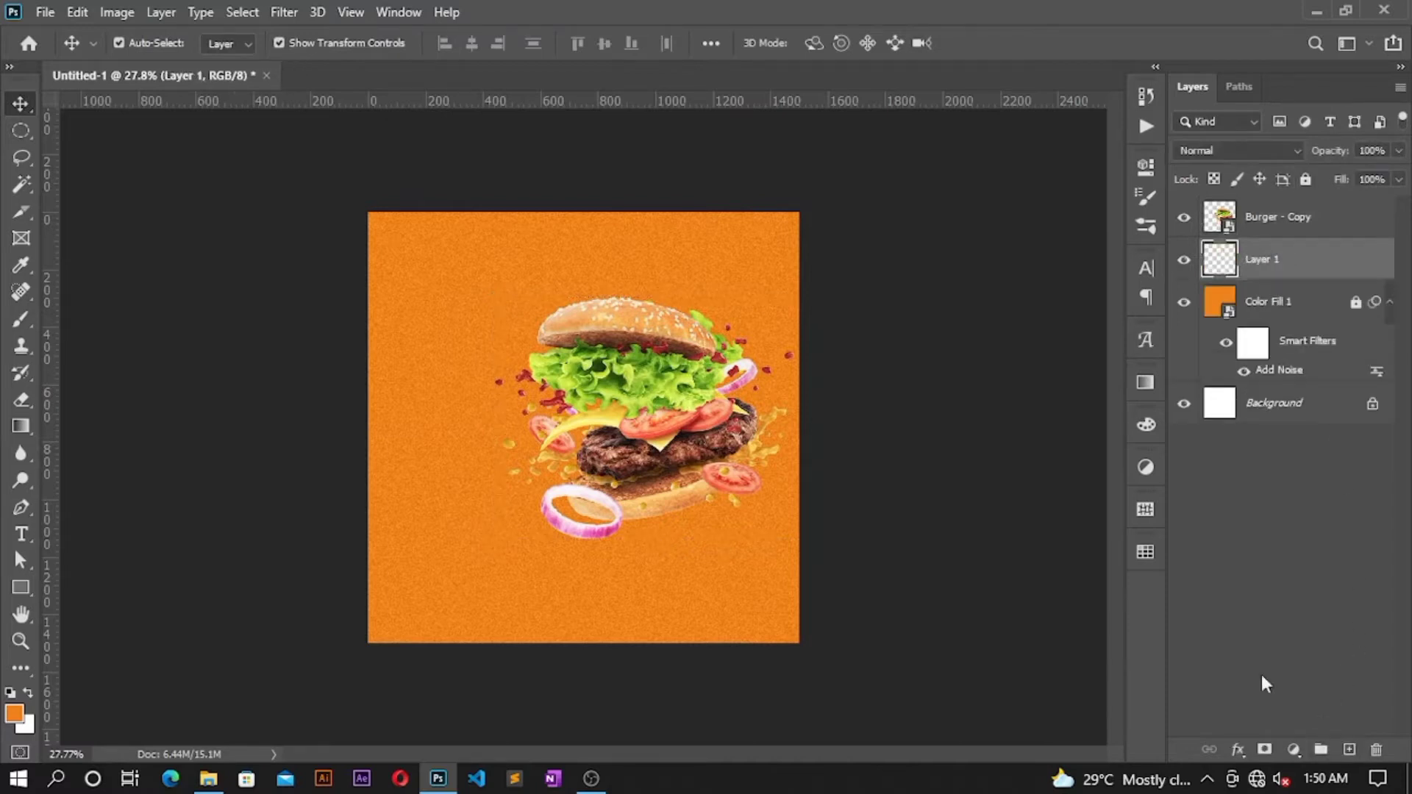
# Step: Paint a soft #ef5e16 brush dab behind the burger on Layer 1, then lock Layer 1
pyautogui.click(21, 322)
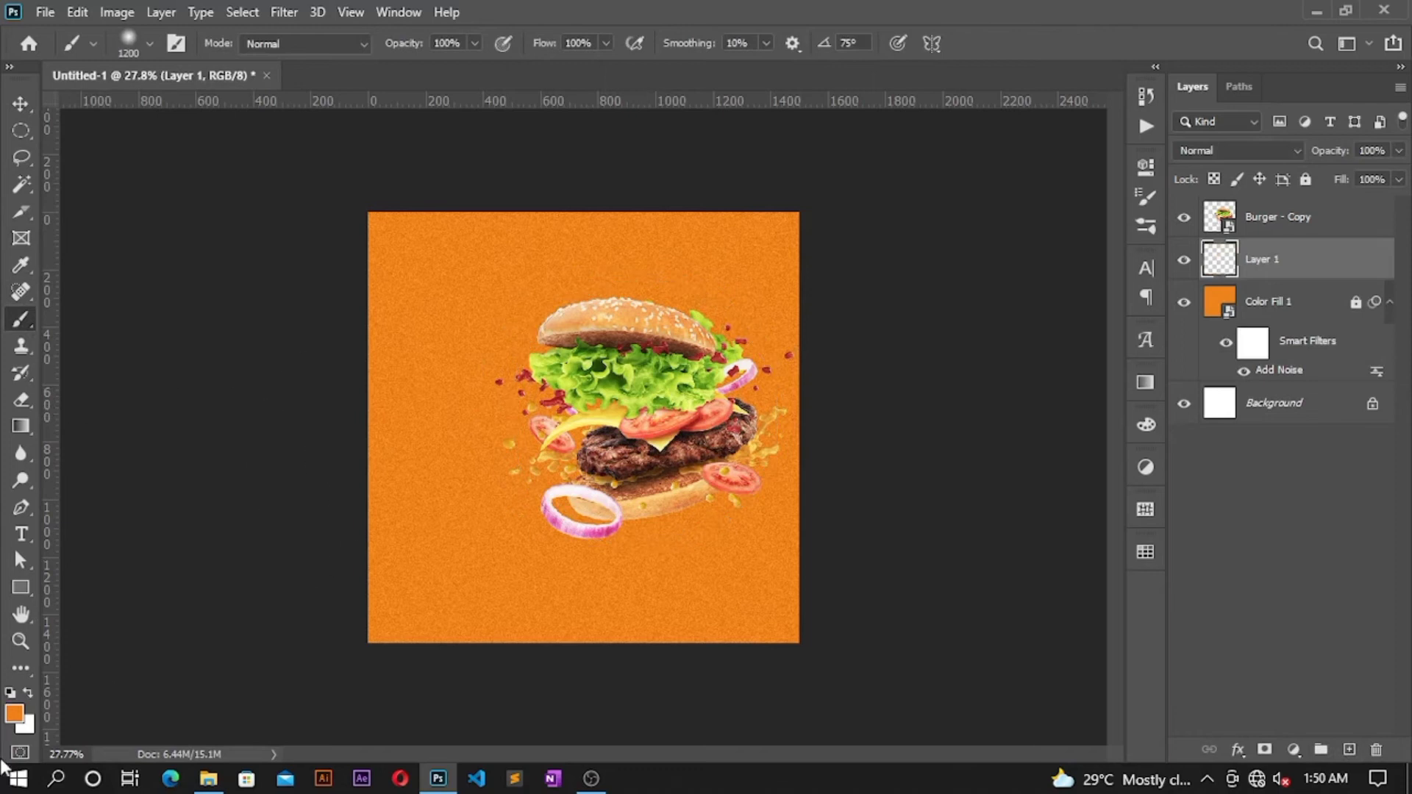
pyautogui.click(14, 712)
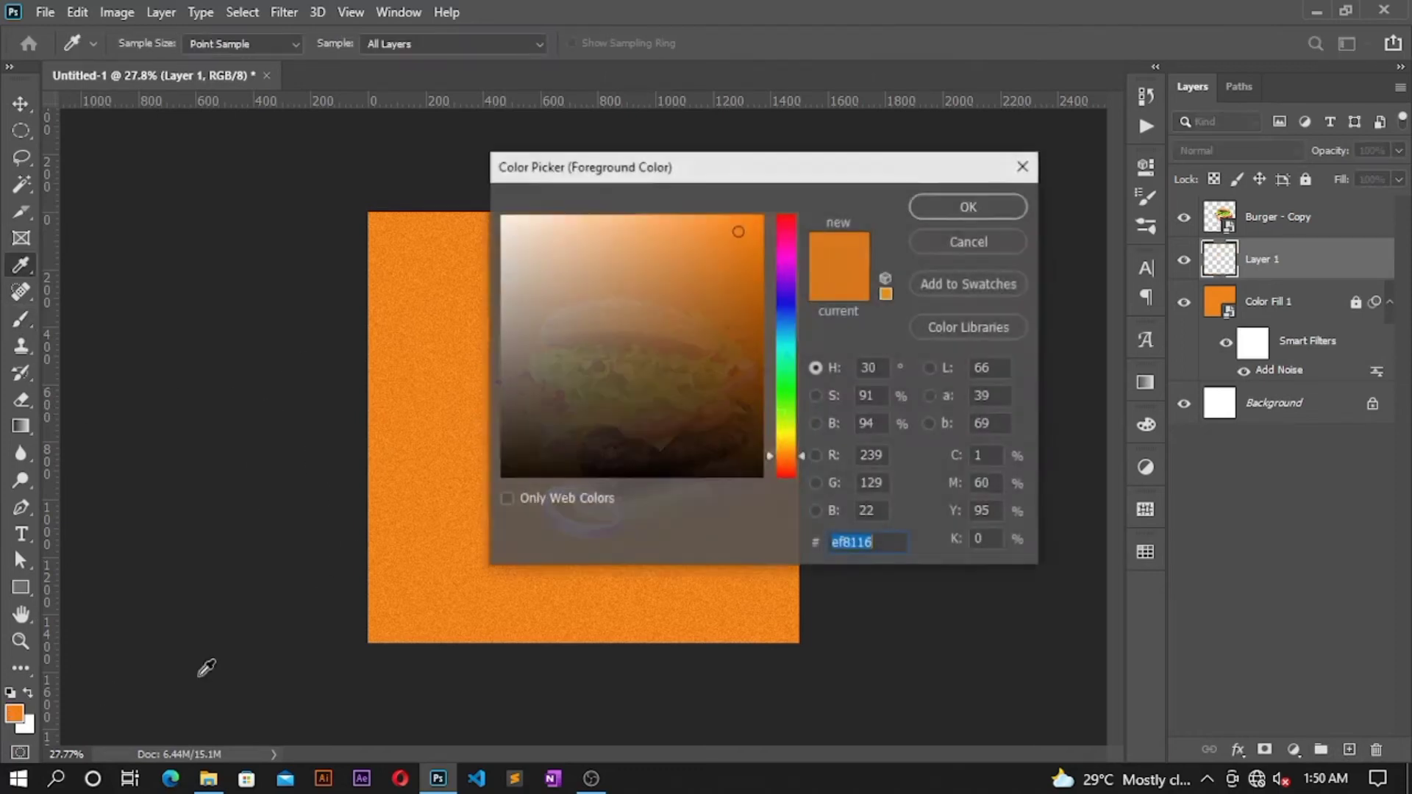
pyautogui.click(786, 463)
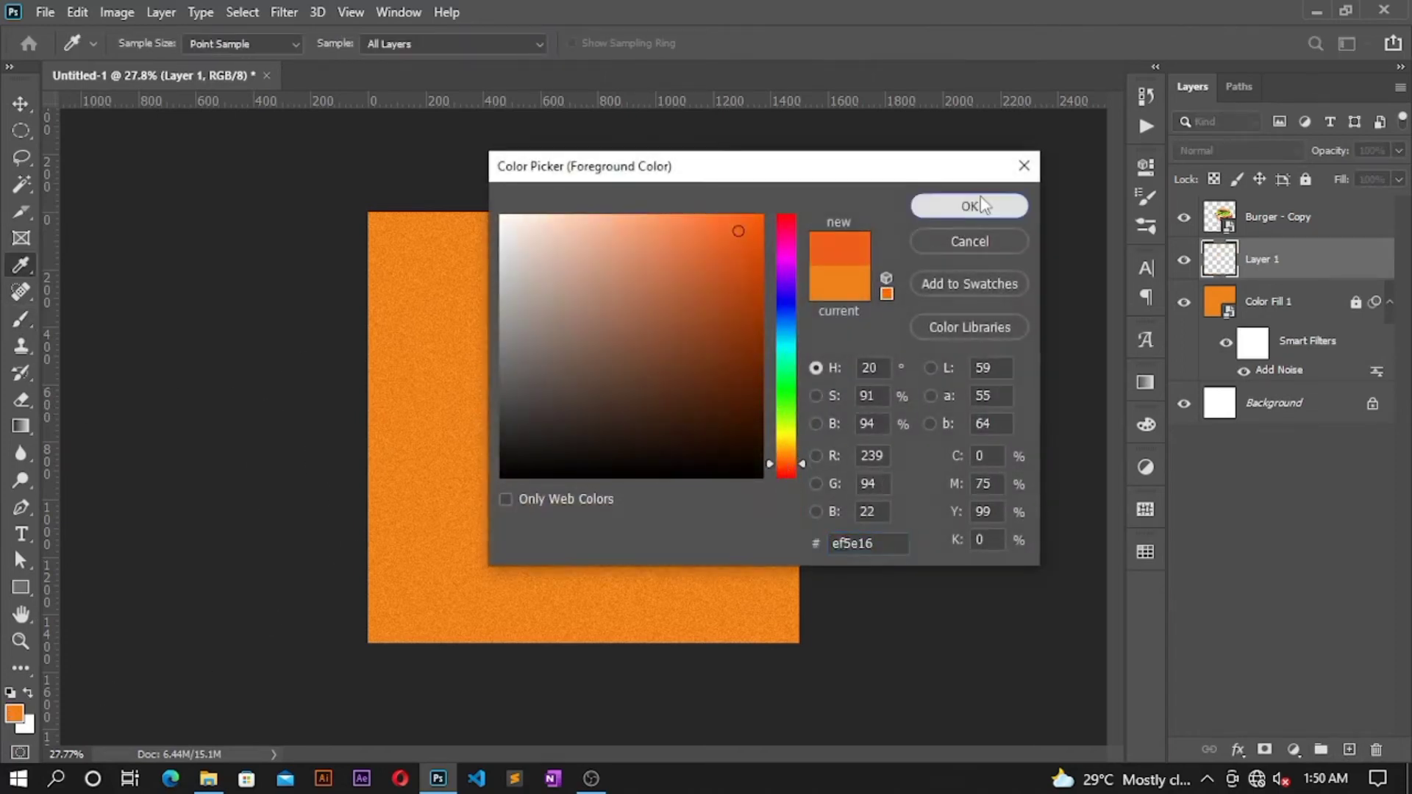
pyautogui.click(971, 205)
pyautogui.click(636, 418)
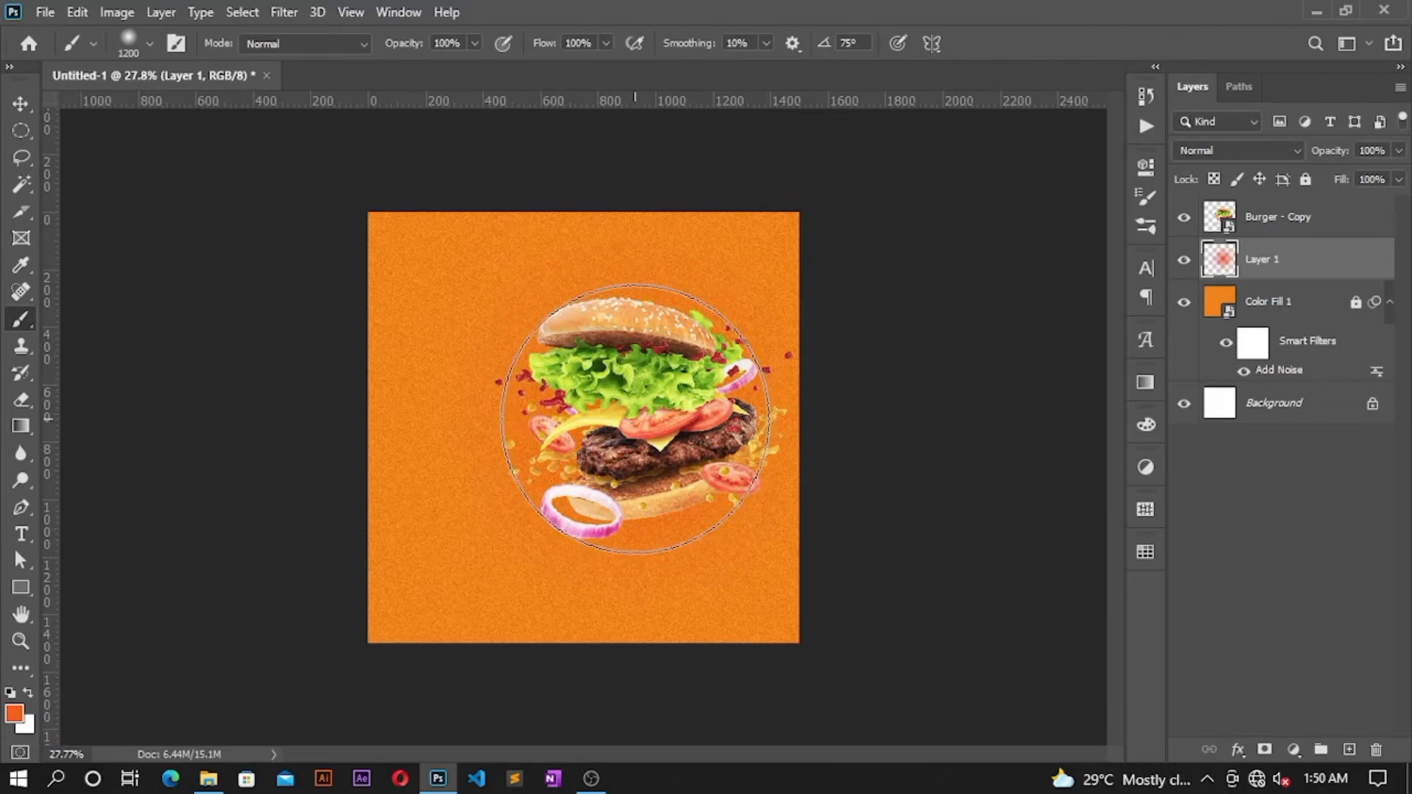
pyautogui.click(21, 104)
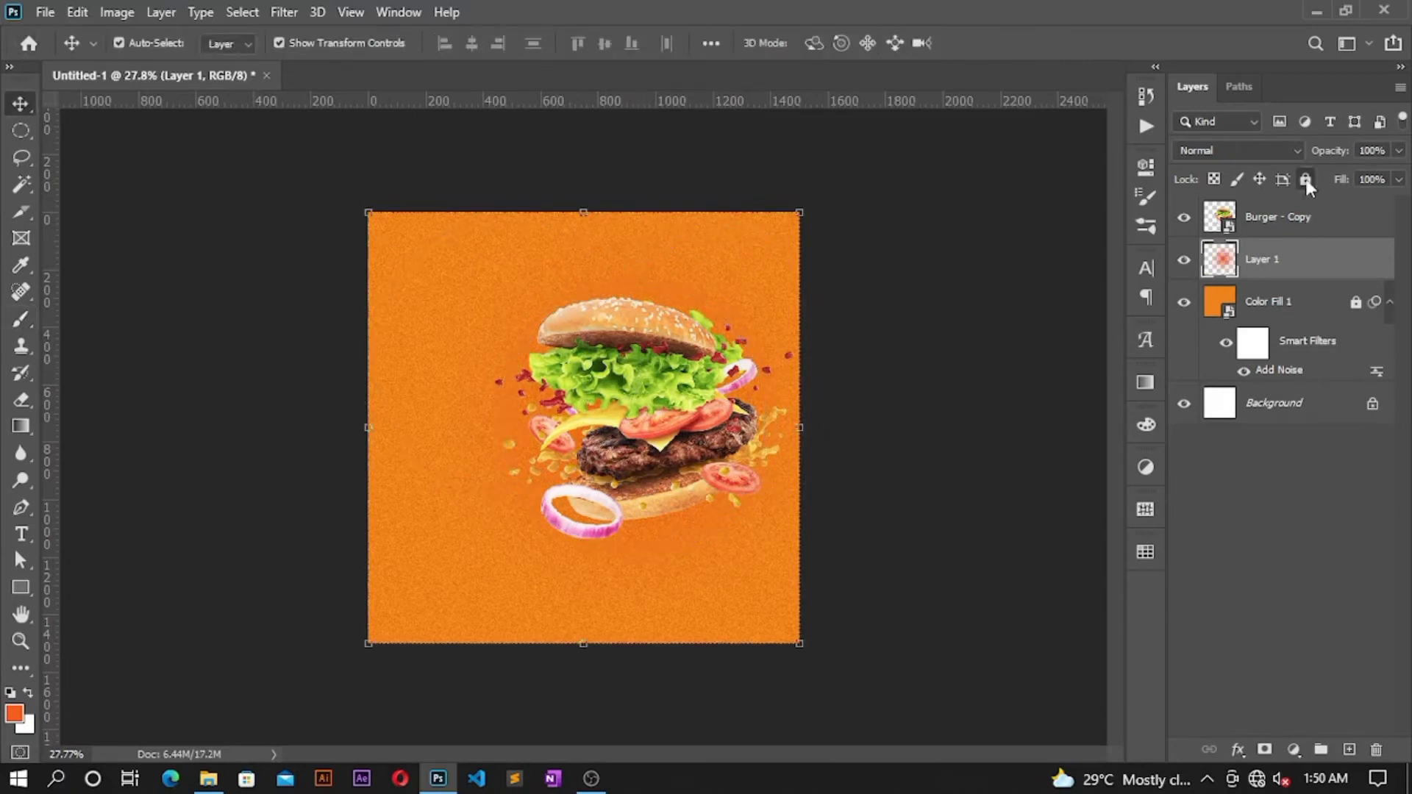
pyautogui.click(1305, 180)
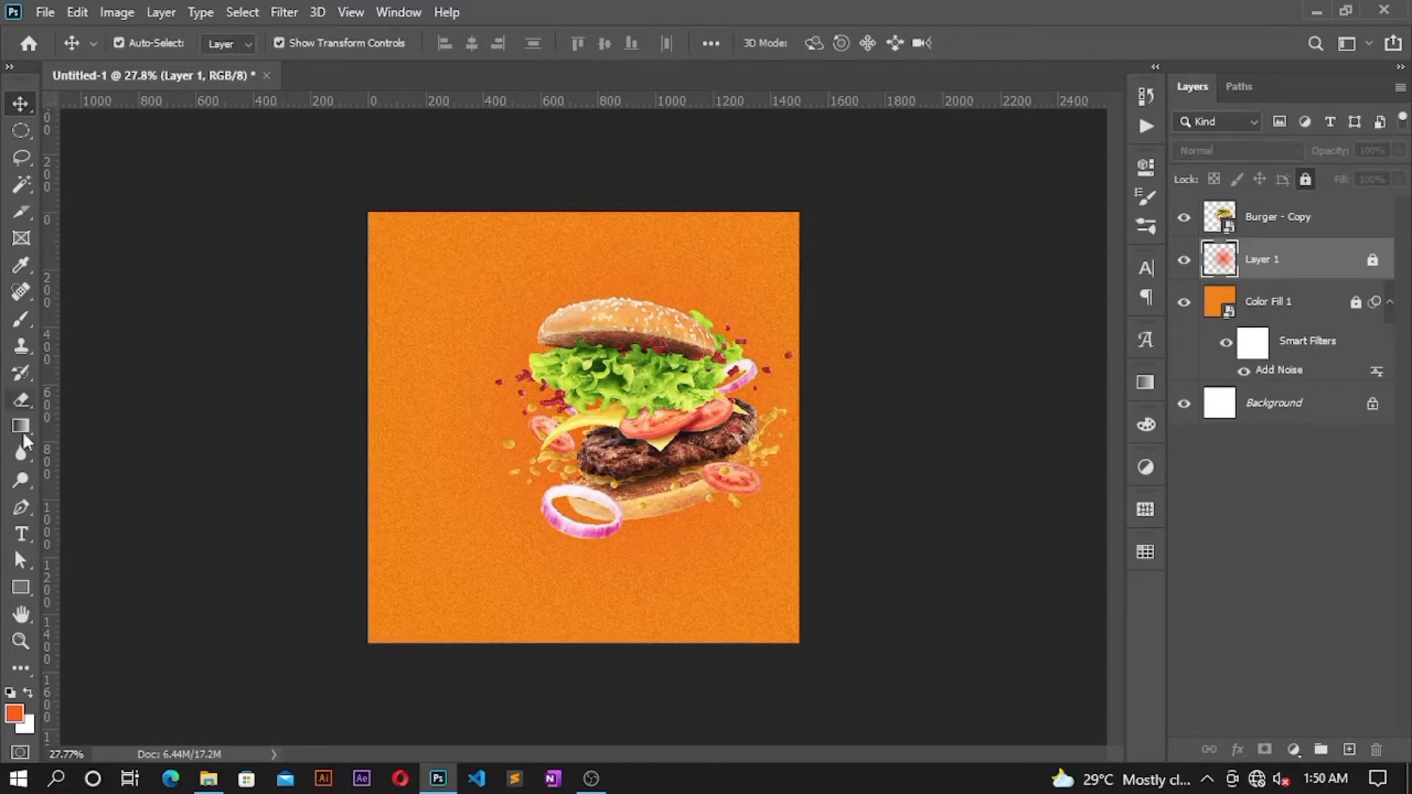
# Step: Start a text block left of the burger with the text colour set to ffffff
pyautogui.click(21, 534)
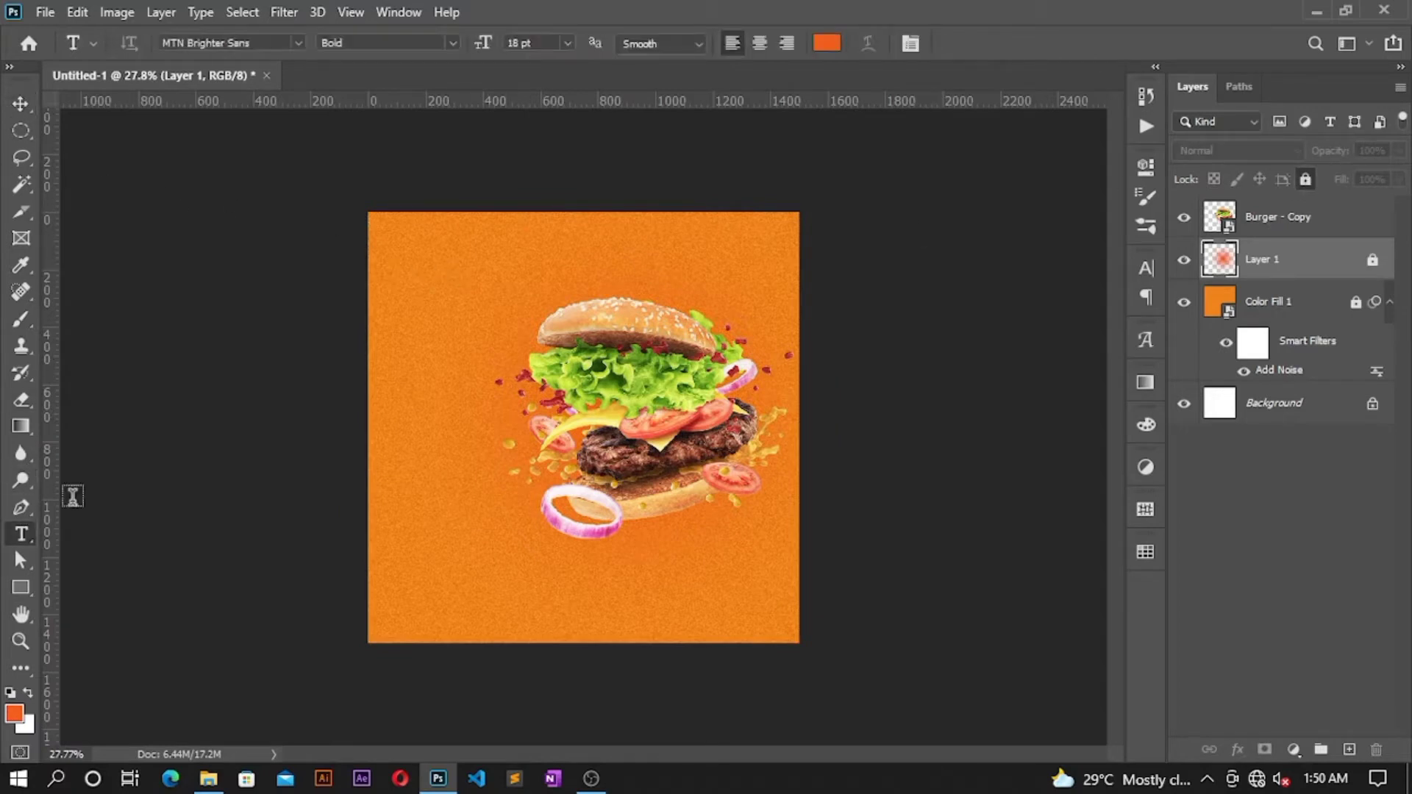
pyautogui.click(392, 339)
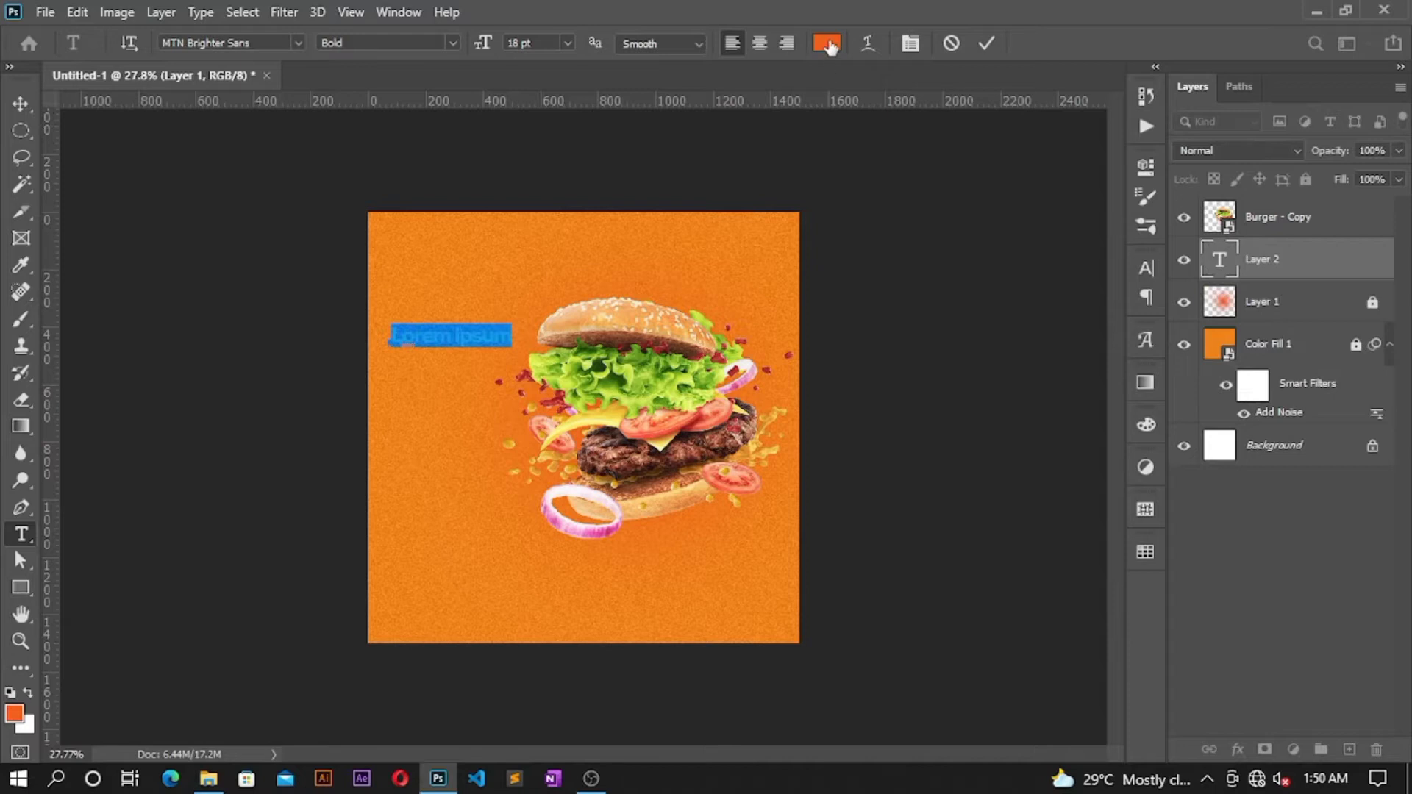
pyautogui.click(826, 44)
pyautogui.write('ffffff')
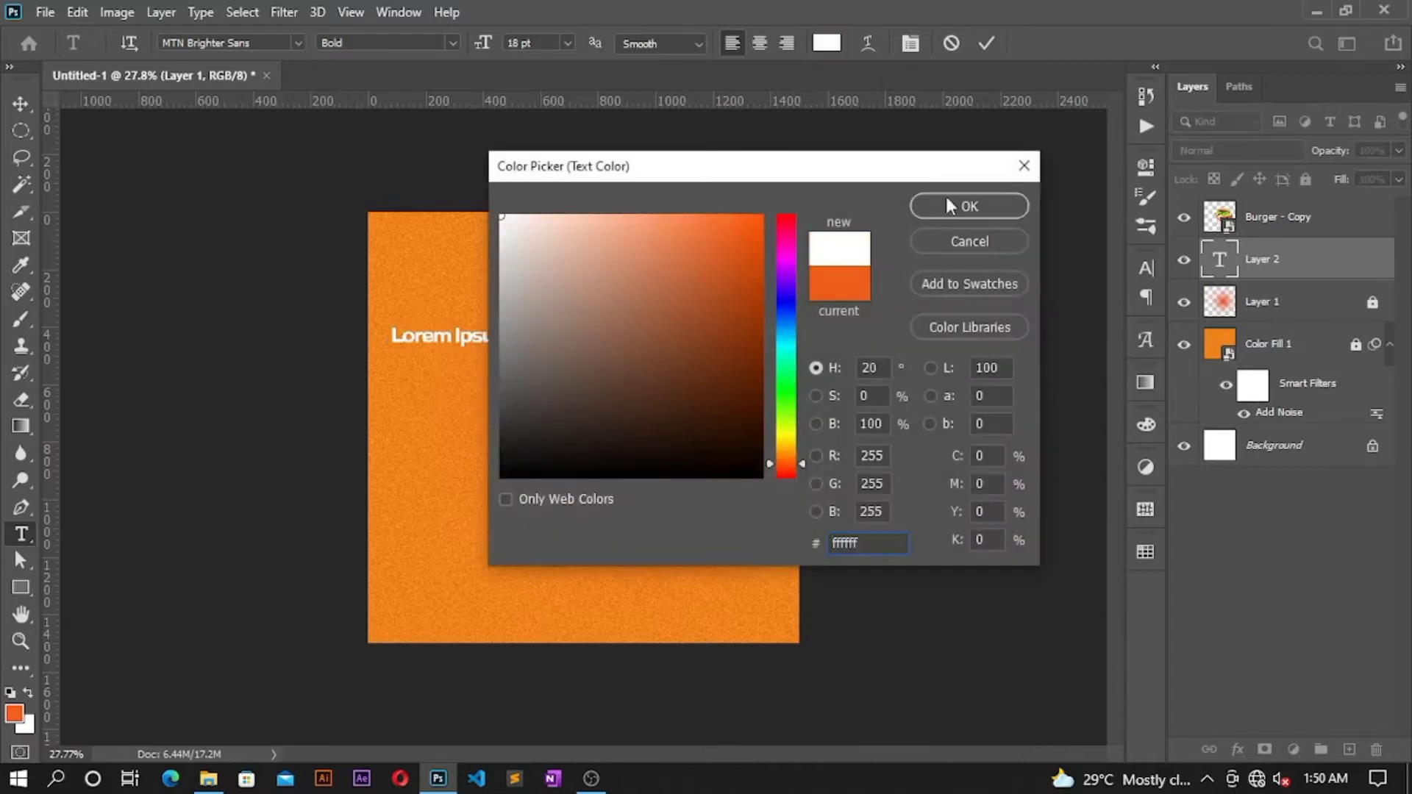
pyautogui.press('Return')
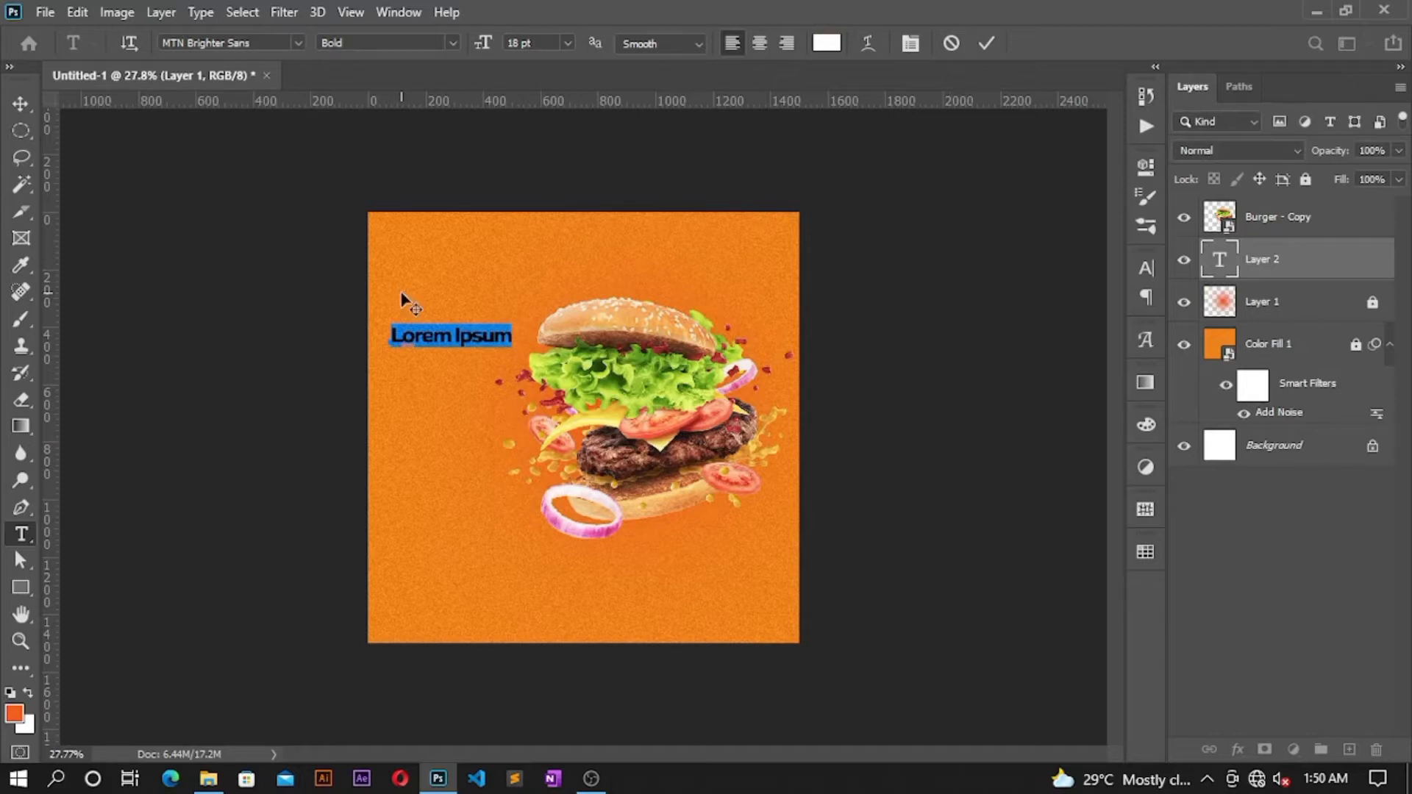
# Step: Type the Burgar title, commit it, and begin enlarging it to about 376%
pyautogui.write('Burge')
pyautogui.write('rga')
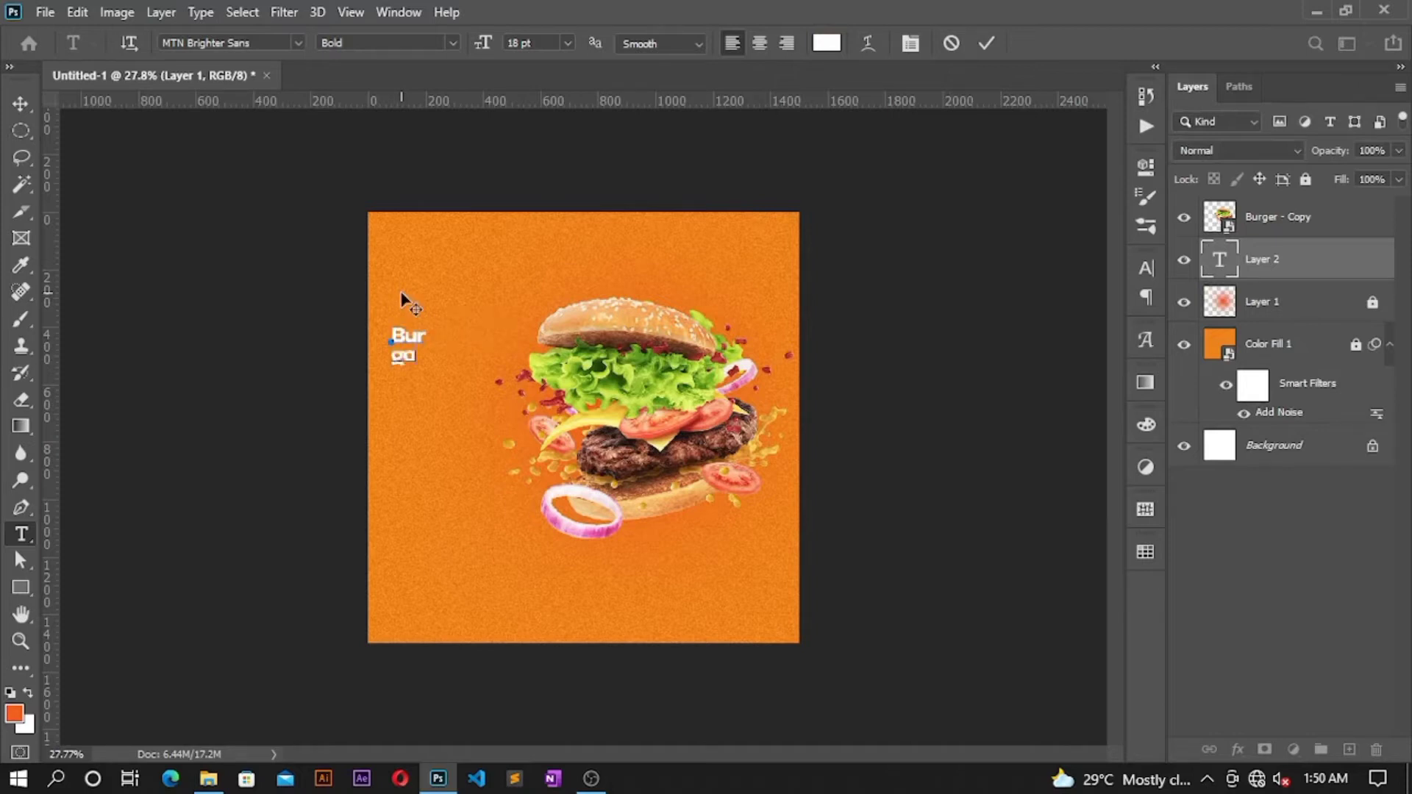
pyautogui.write('r')
pyautogui.hotkey('ctrl', 'a')
pyautogui.click(988, 43)
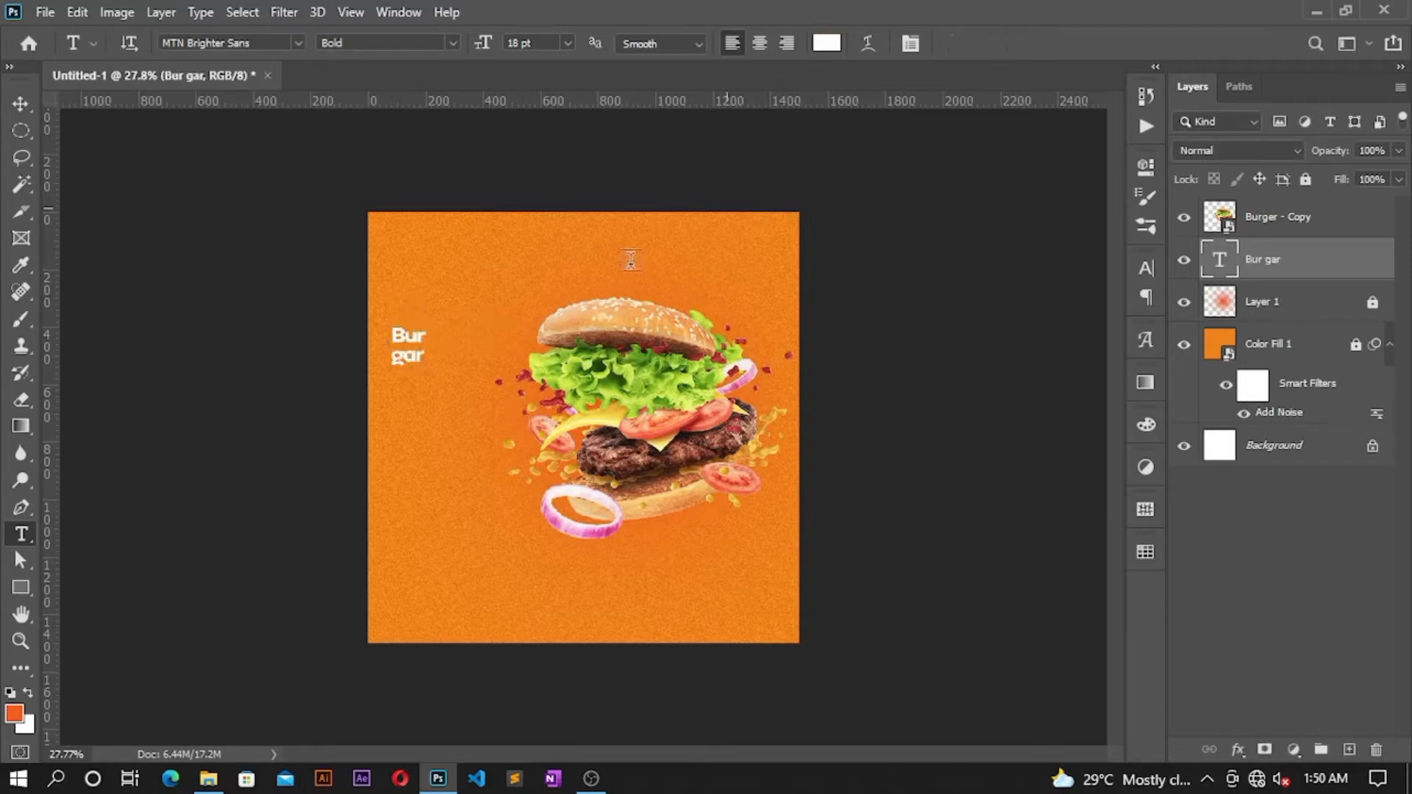
pyautogui.press('v')
pyautogui.moveTo(432, 344); pyautogui.dragTo(531, 348)
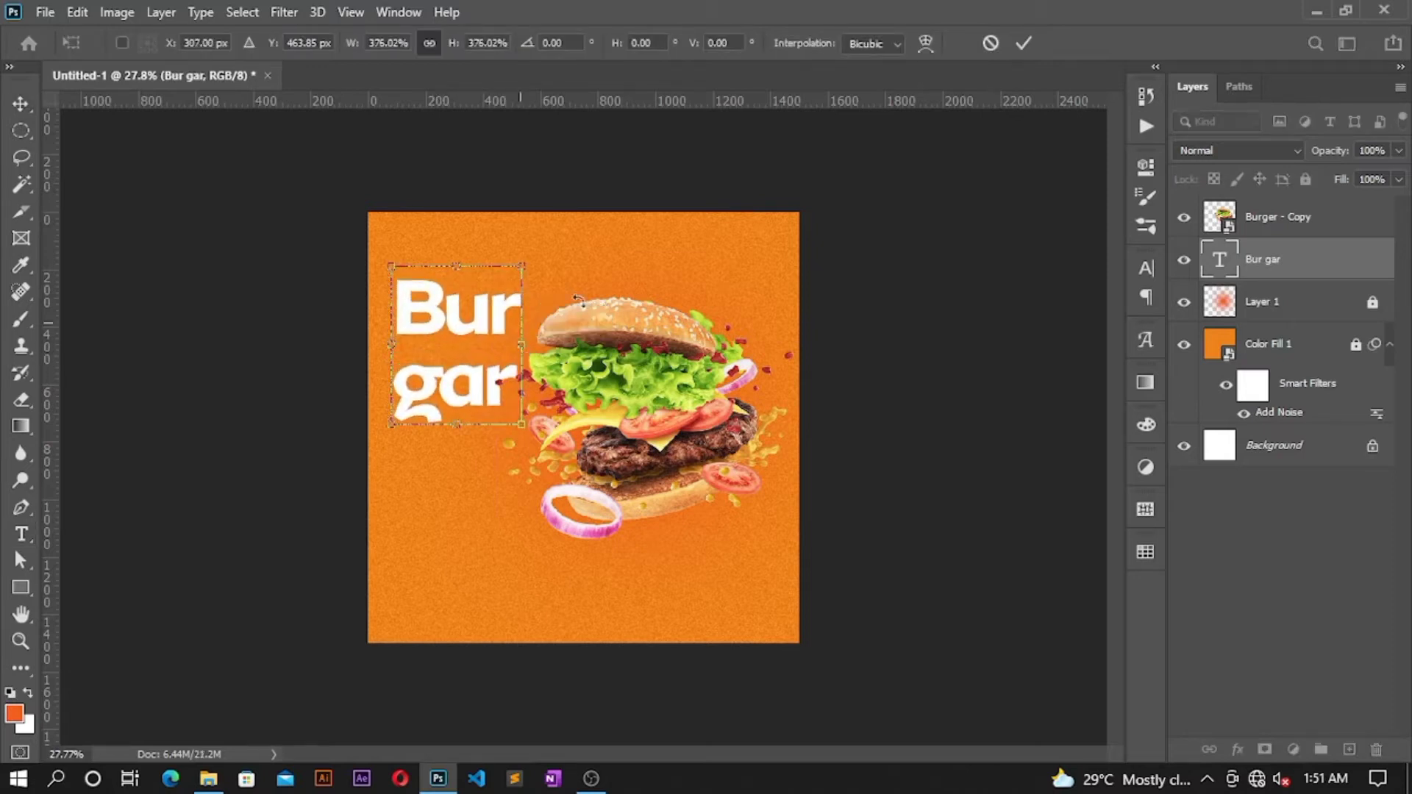
# Step: Commit the enlarged title, tighten its leading to about 36.97 pt, and nudge it left and down
pyautogui.click(1023, 43)
pyautogui.click(1146, 267)
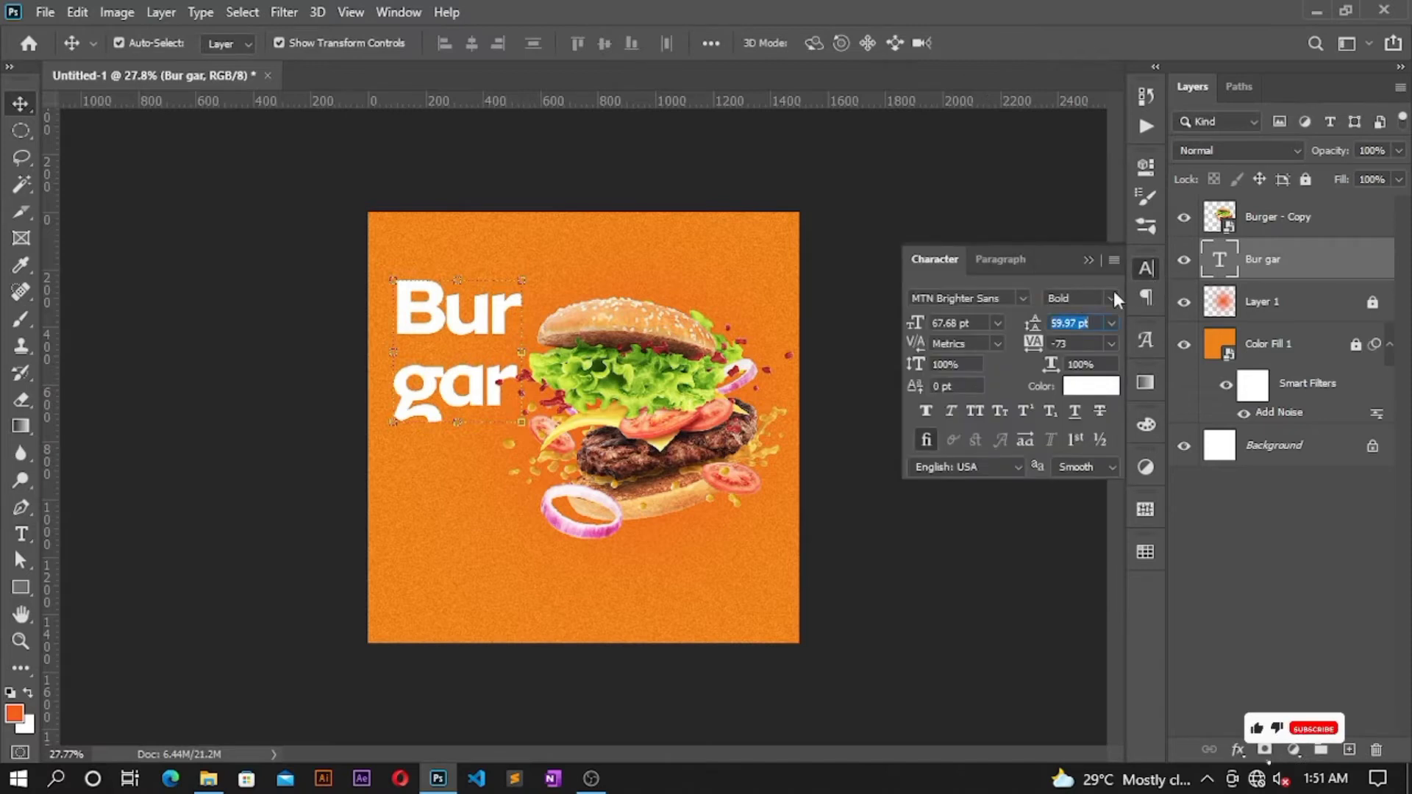
pyautogui.click(1073, 322)
pyautogui.hotkey('shift', 'Down')
pyautogui.hotkey('shift', 'Down')
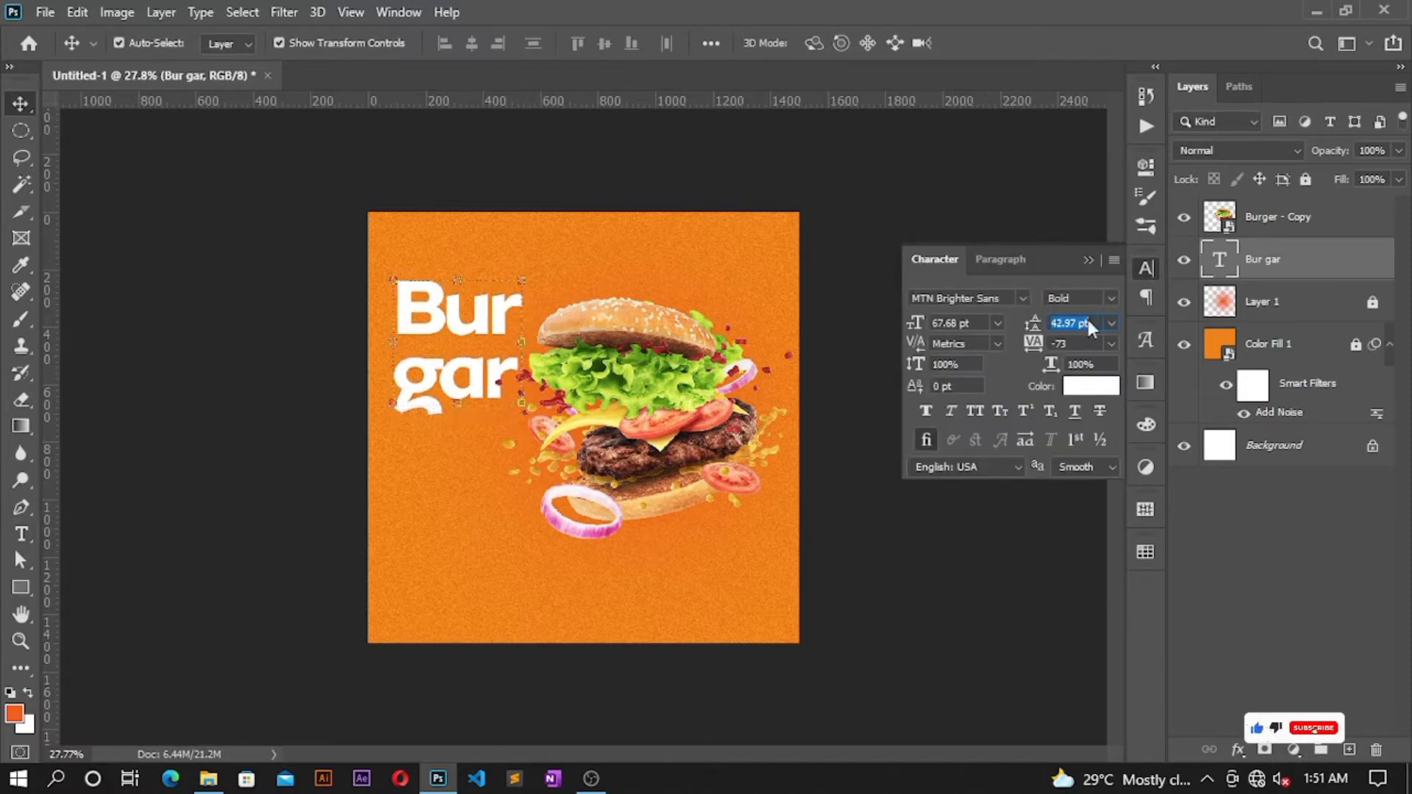
pyautogui.hotkey('shift', 'Down')
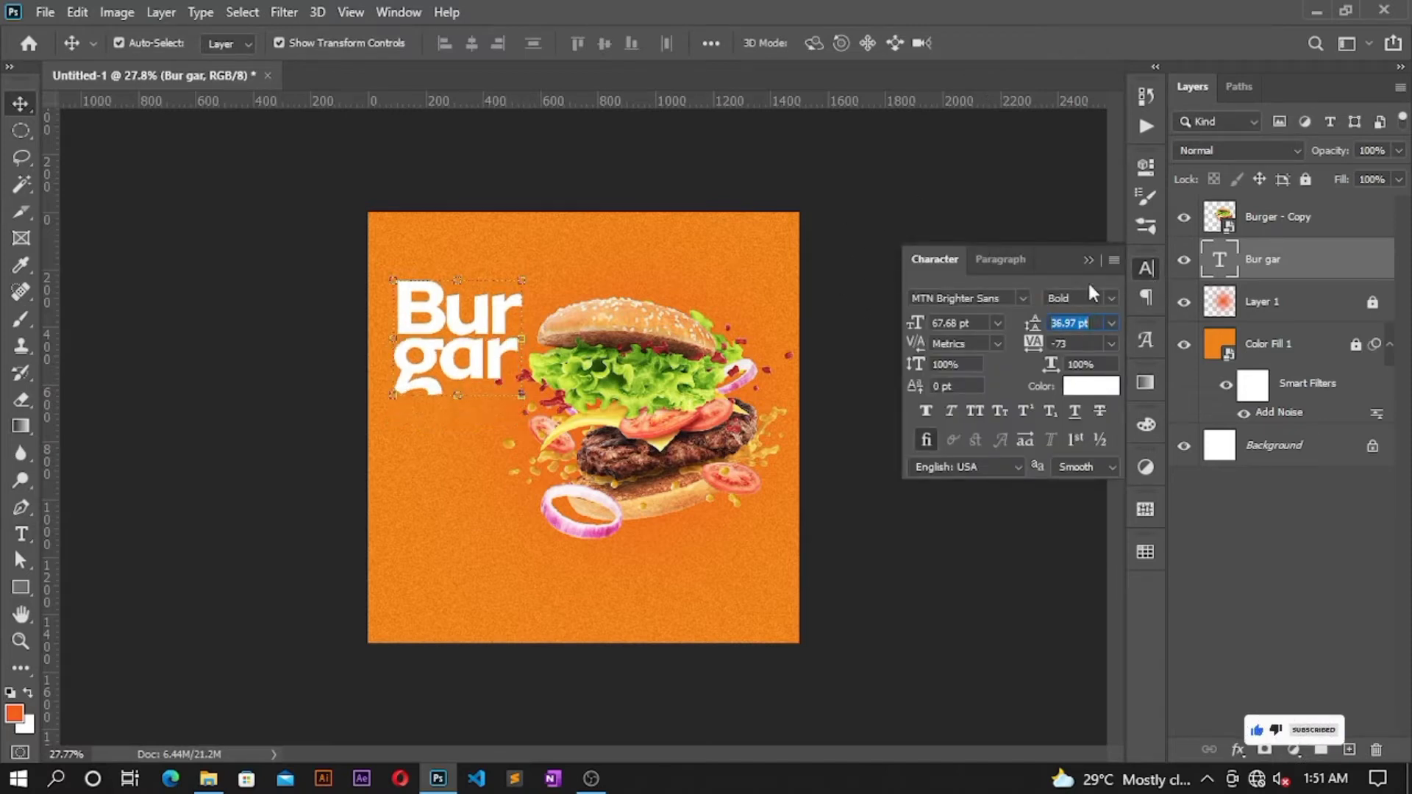
pyautogui.click(1009, 278)
pyautogui.moveTo(502, 301); pyautogui.dragTo(485, 317)
# Step: Skew the Burgar title slightly upward on its right, about -4.5°
pyautogui.hotkey('ctrl', 't')
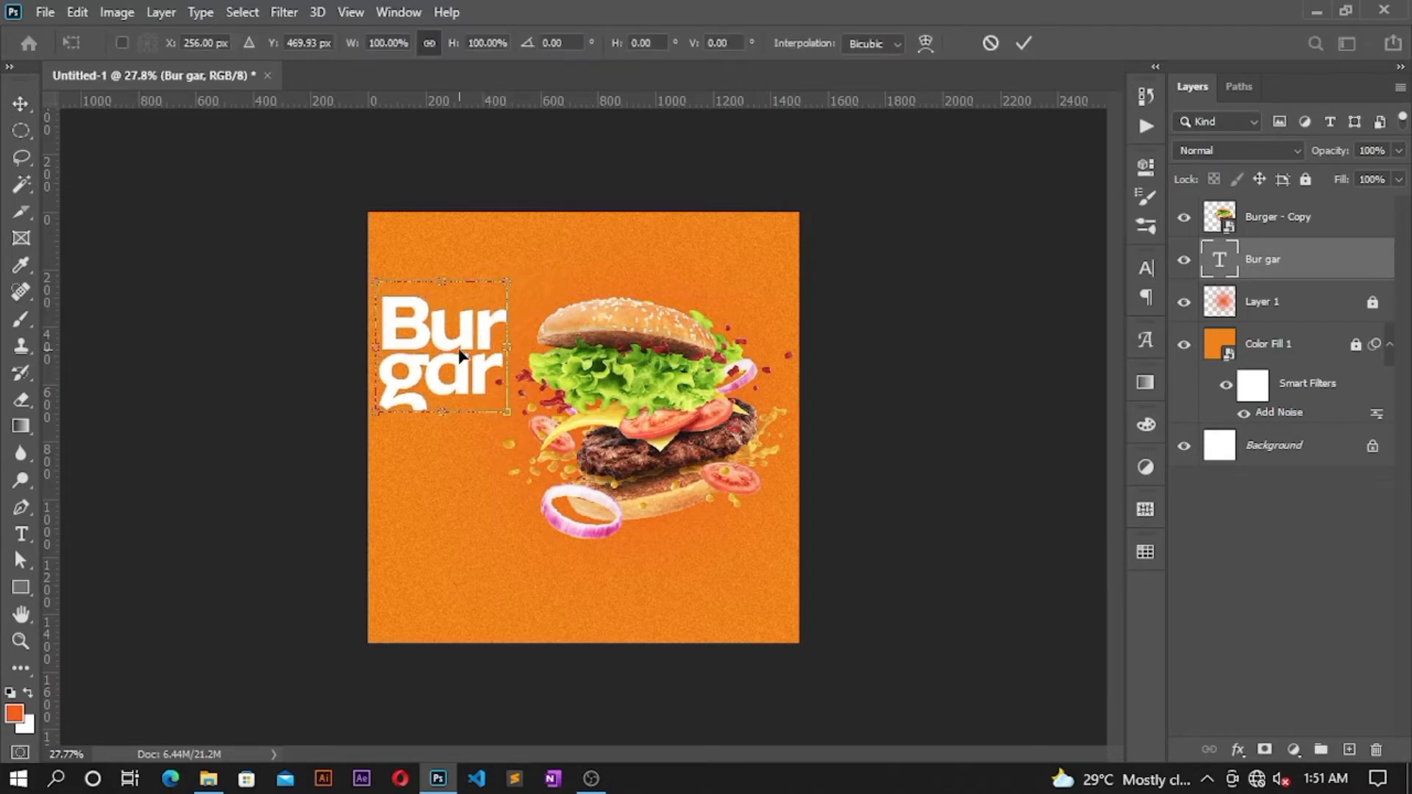
pyautogui.rightClick(459, 356)
pyautogui.click(491, 427)
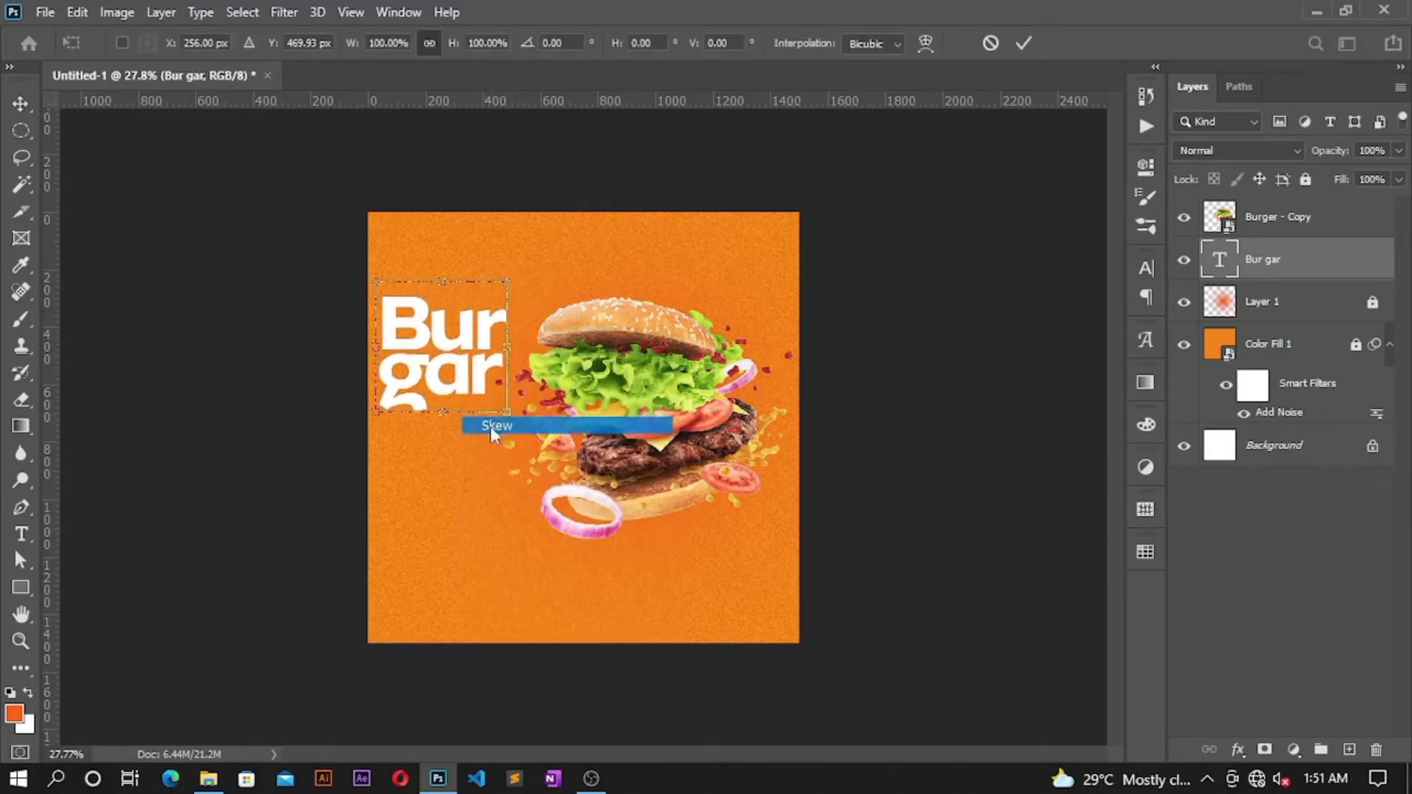
pyautogui.moveTo(508, 347); pyautogui.dragTo(511, 338)
pyautogui.click(1029, 44)
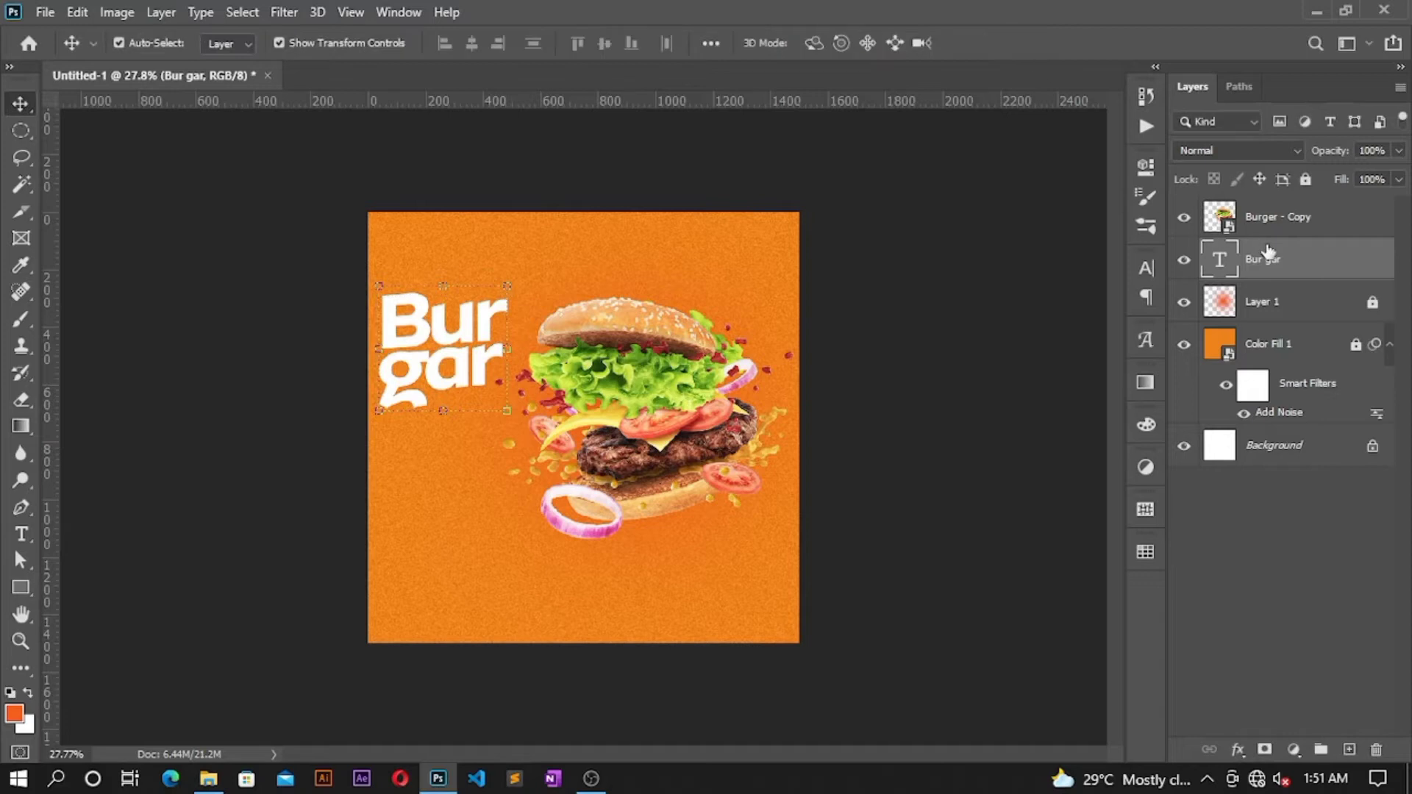
# Step: Duplicate the Burgar text layer and set the copy's Fill to 0%
pyautogui.rightClick(1272, 259)
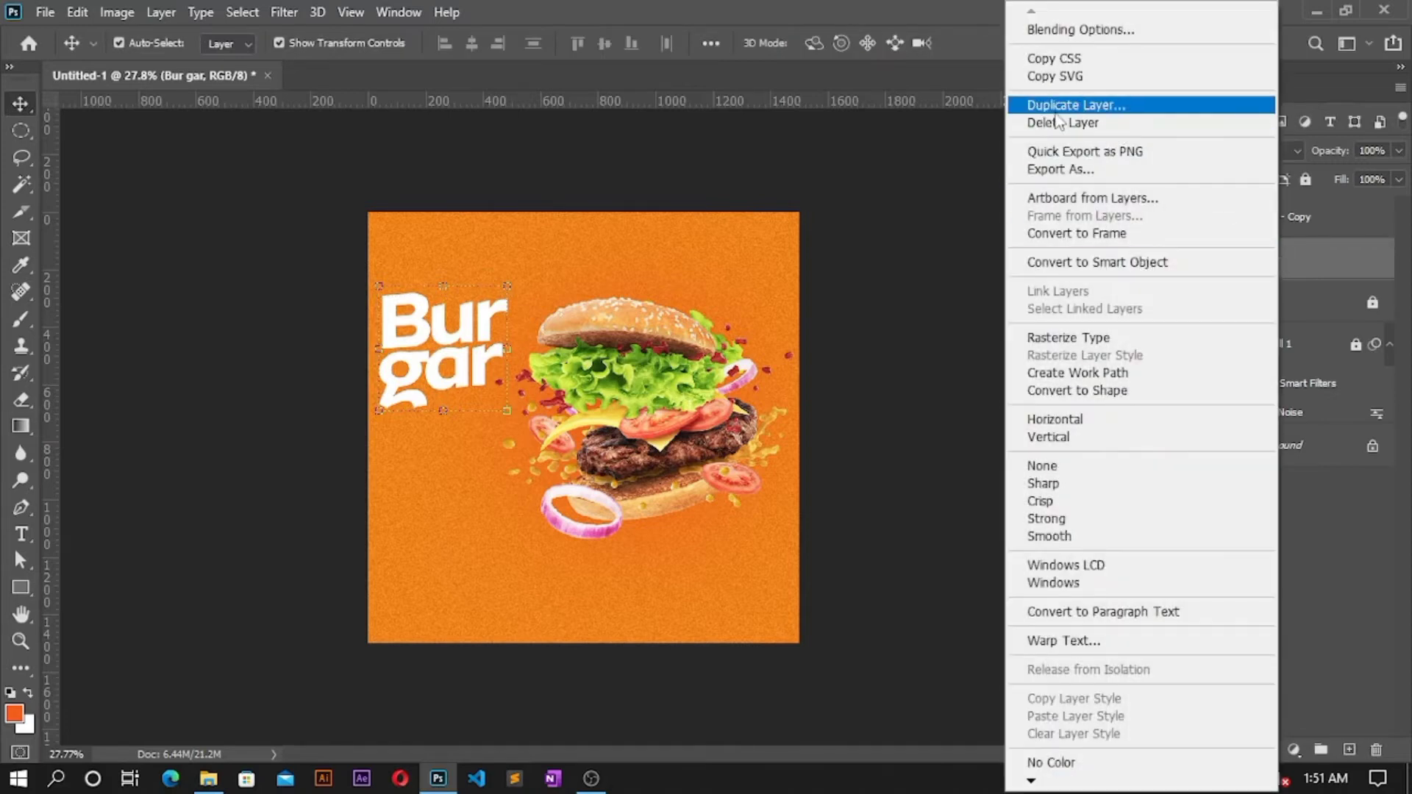
pyautogui.click(1059, 105)
pyautogui.click(867, 207)
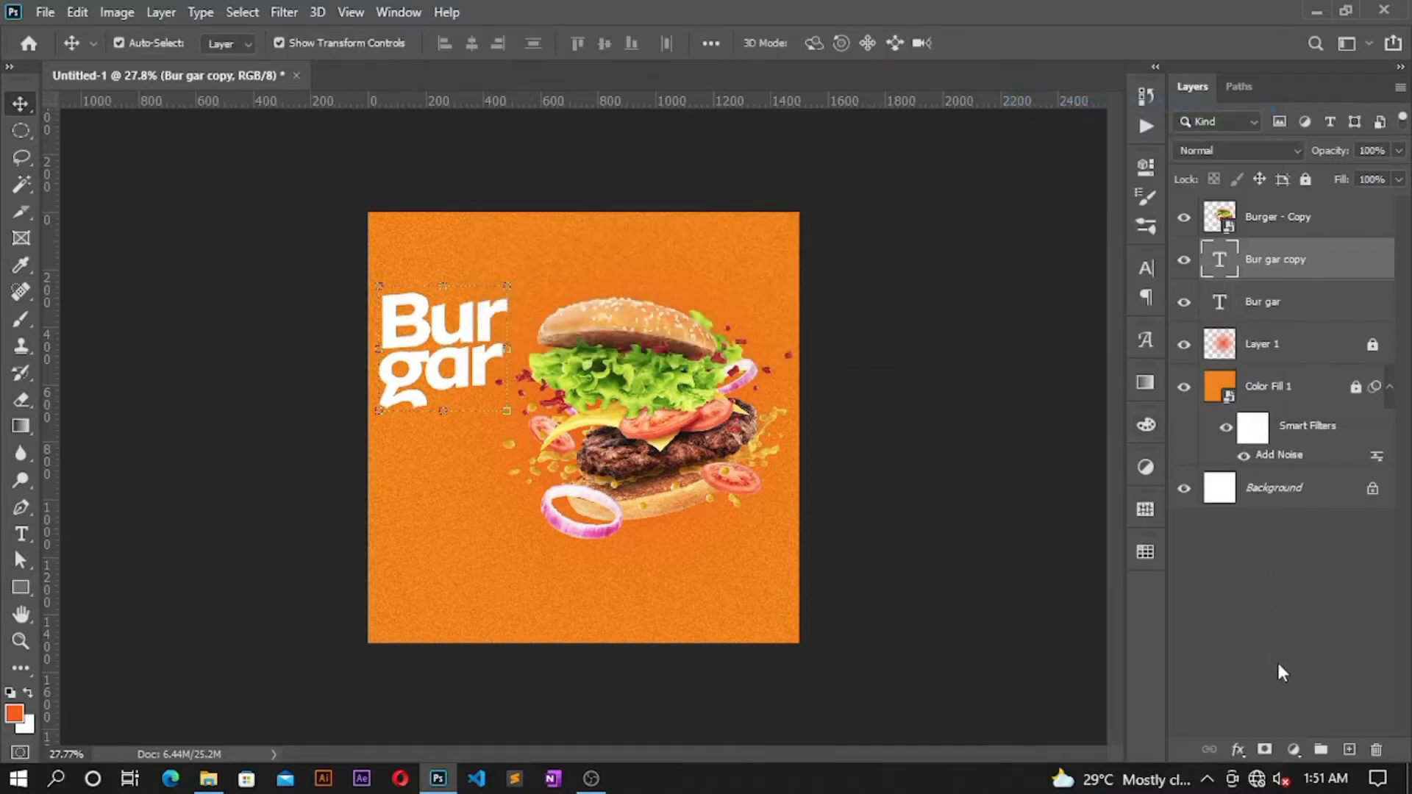
pyautogui.click(1238, 750)
pyautogui.click(1190, 658)
pyautogui.moveTo(1340, 179); pyautogui.dragTo(766, 160)
# Step: Give the title copy a 4 px #f45f1e Stroke layer style
pyautogui.click(1237, 752)
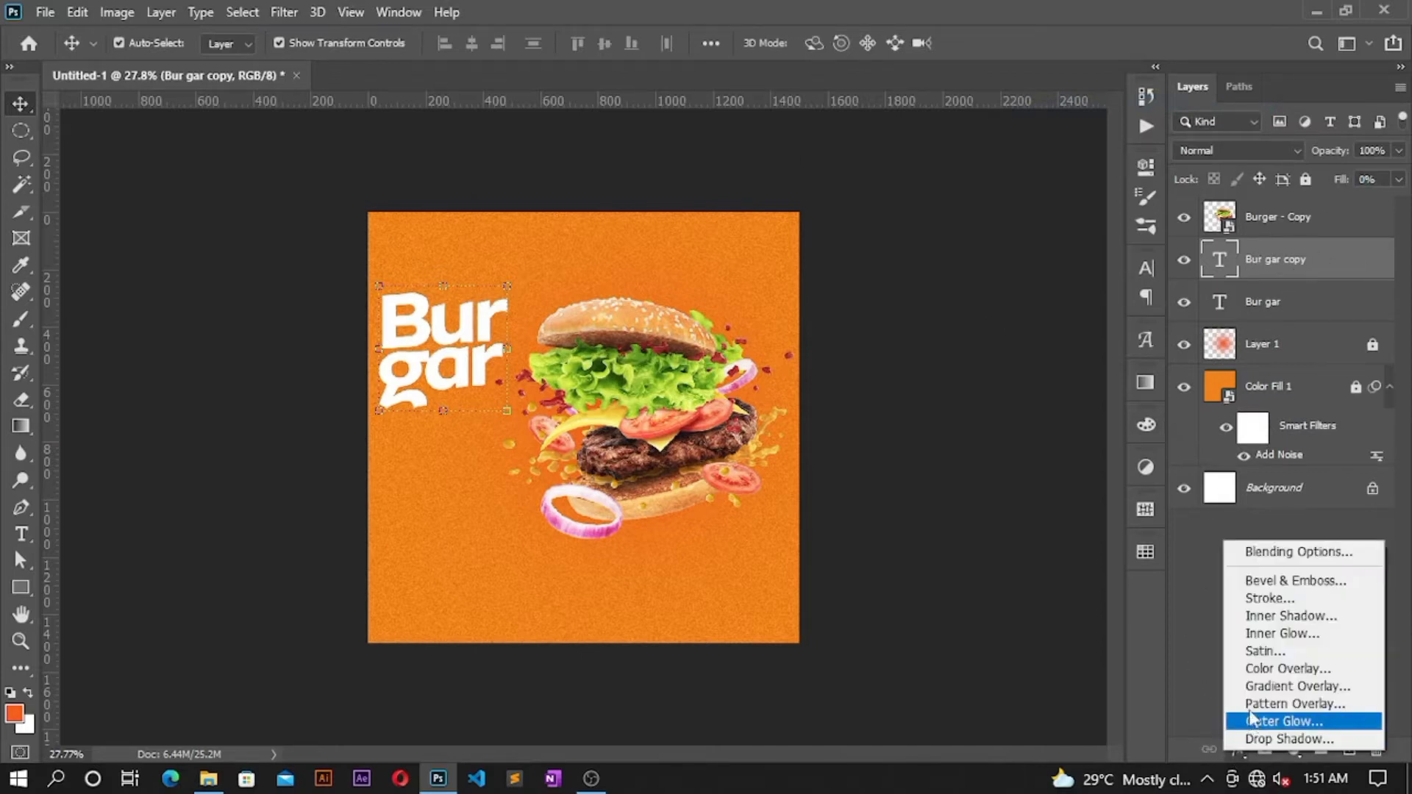
pyautogui.click(1260, 599)
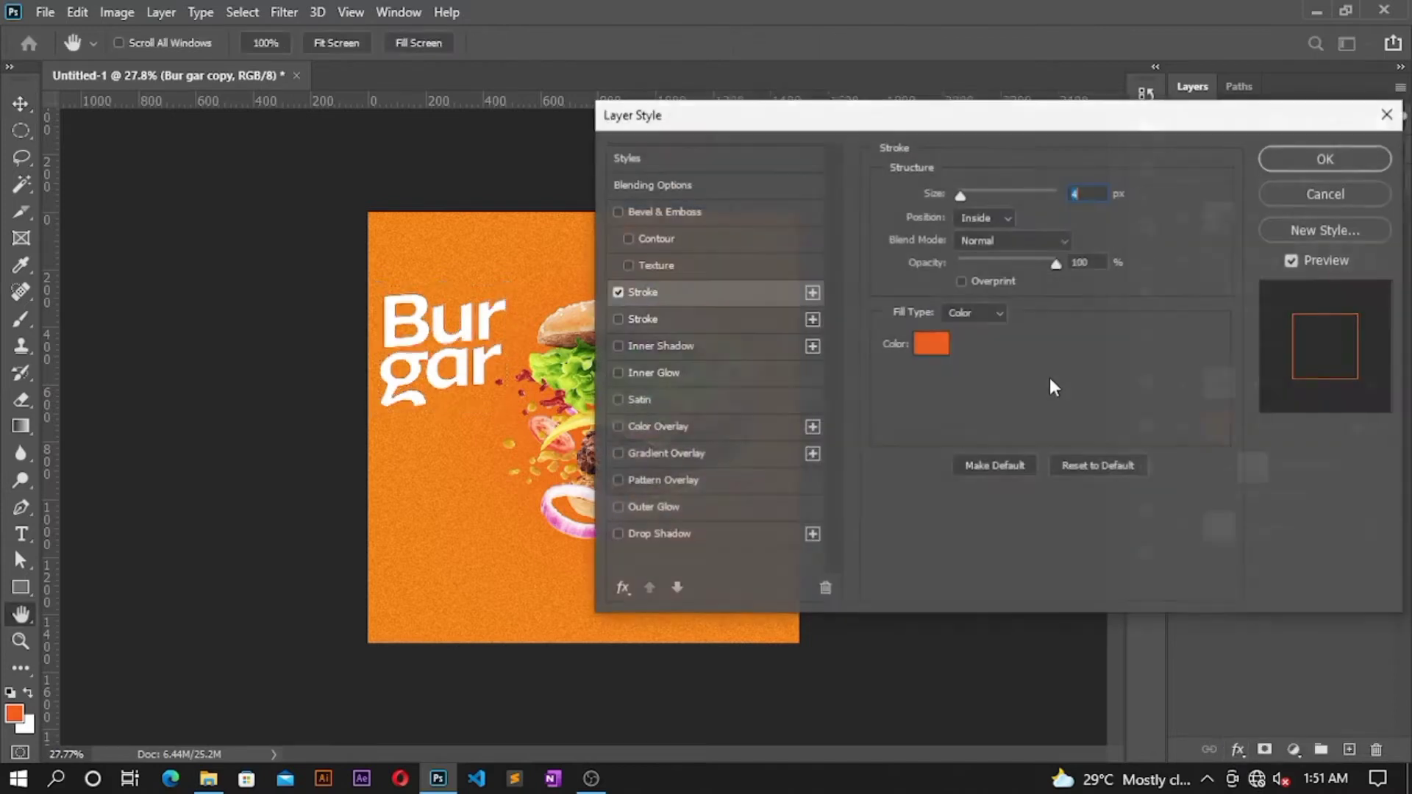
pyautogui.click(930, 345)
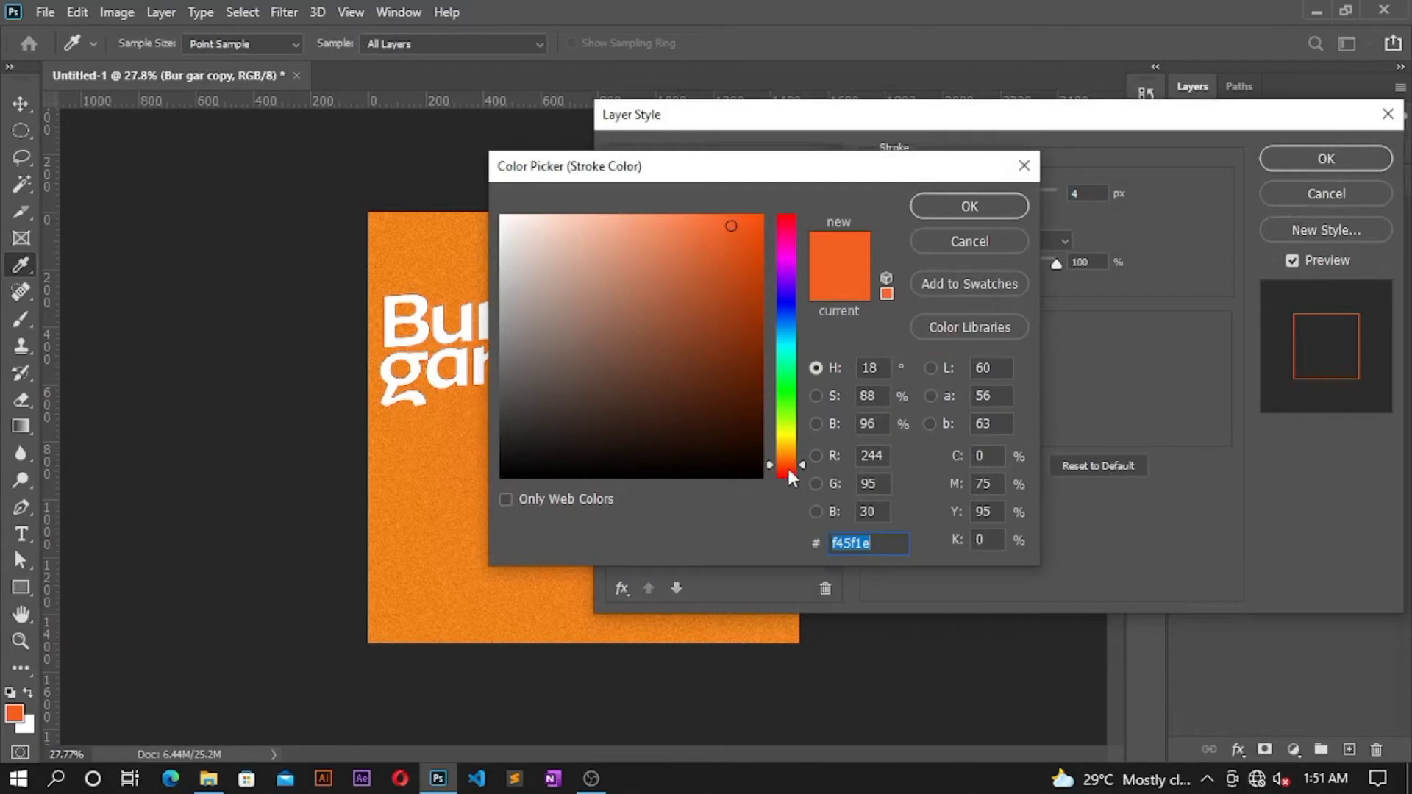
pyautogui.click(985, 205)
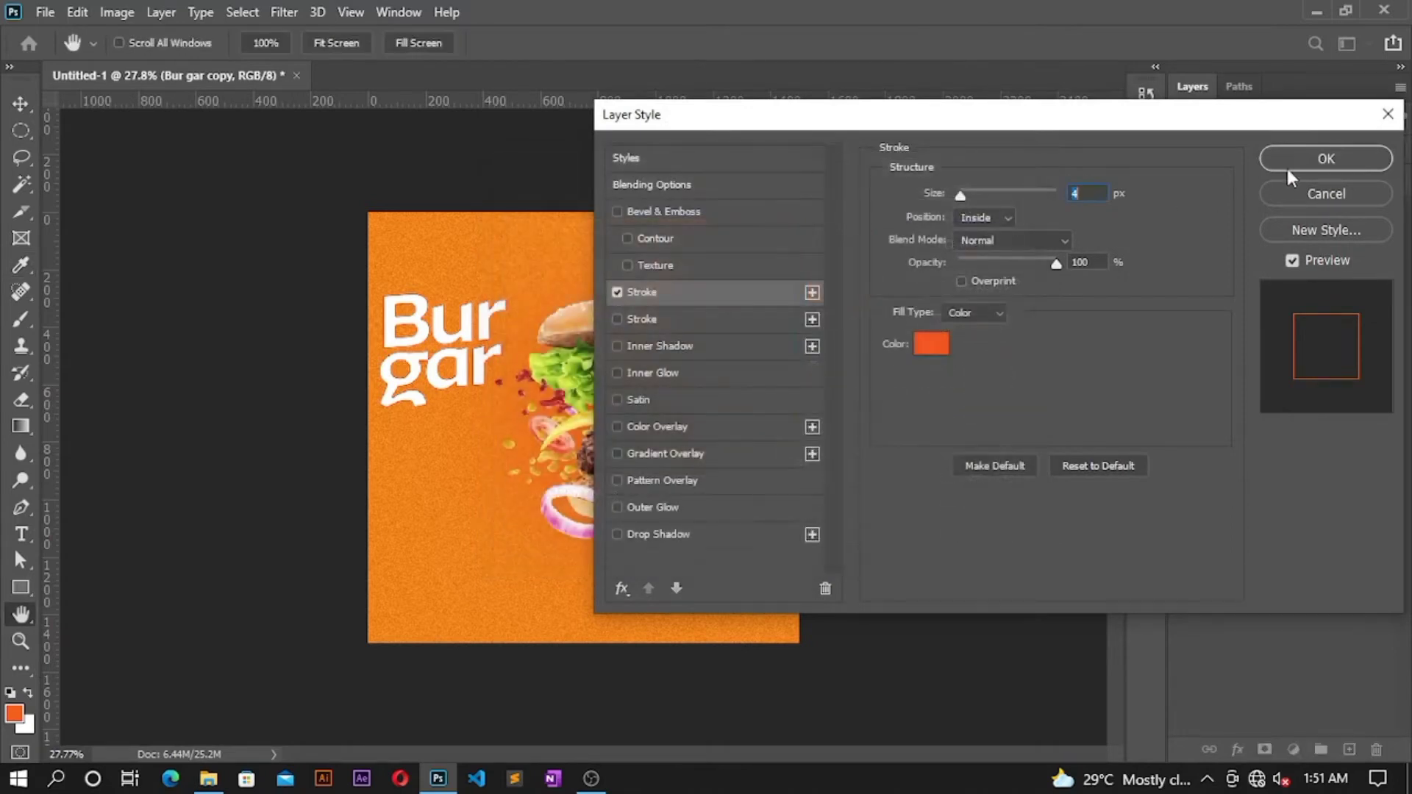
pyautogui.click(1291, 168)
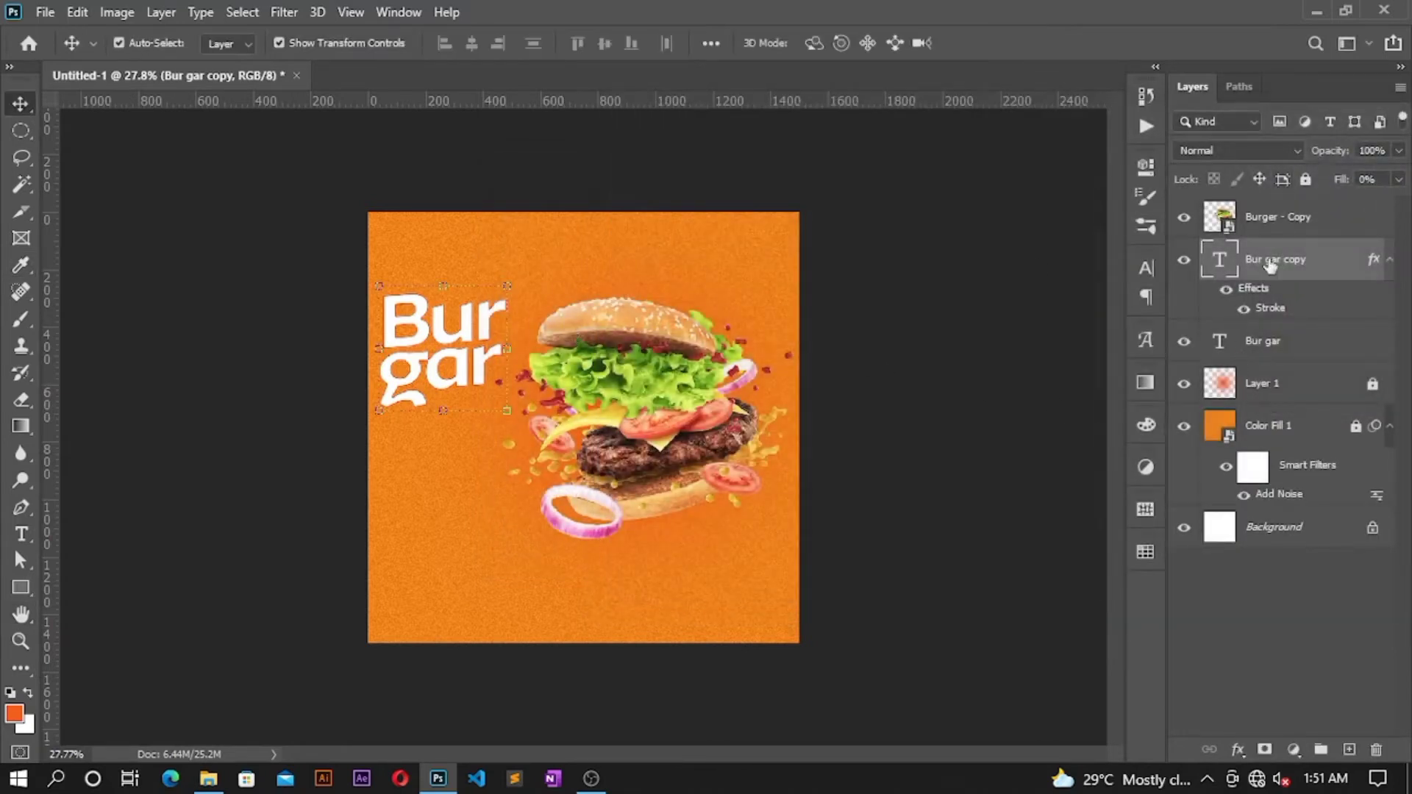
# Step: Offset the outlined copy down and right, and move it below the original title layer
pyautogui.hotkey('shift', 'Down')
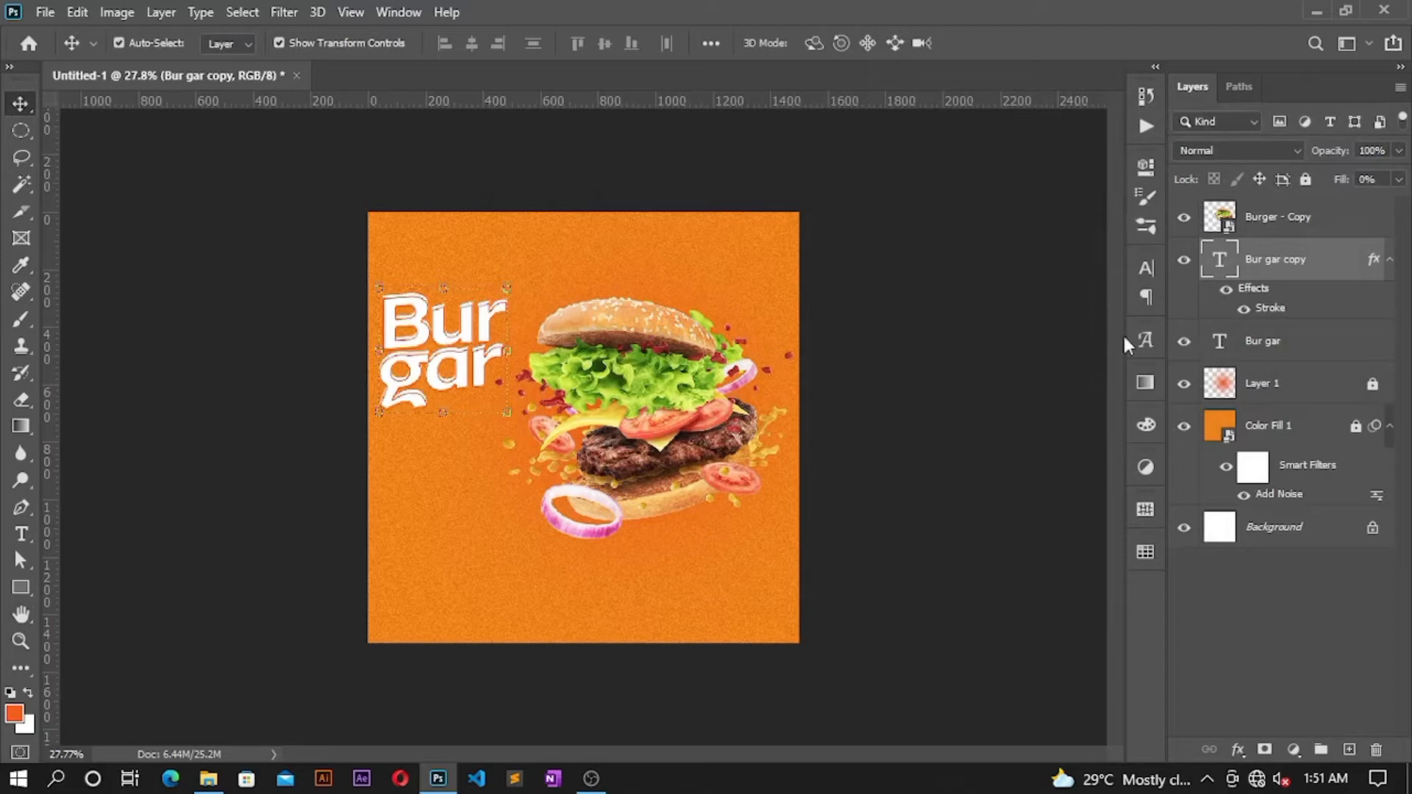
pyautogui.hotkey('shift', 'Right')
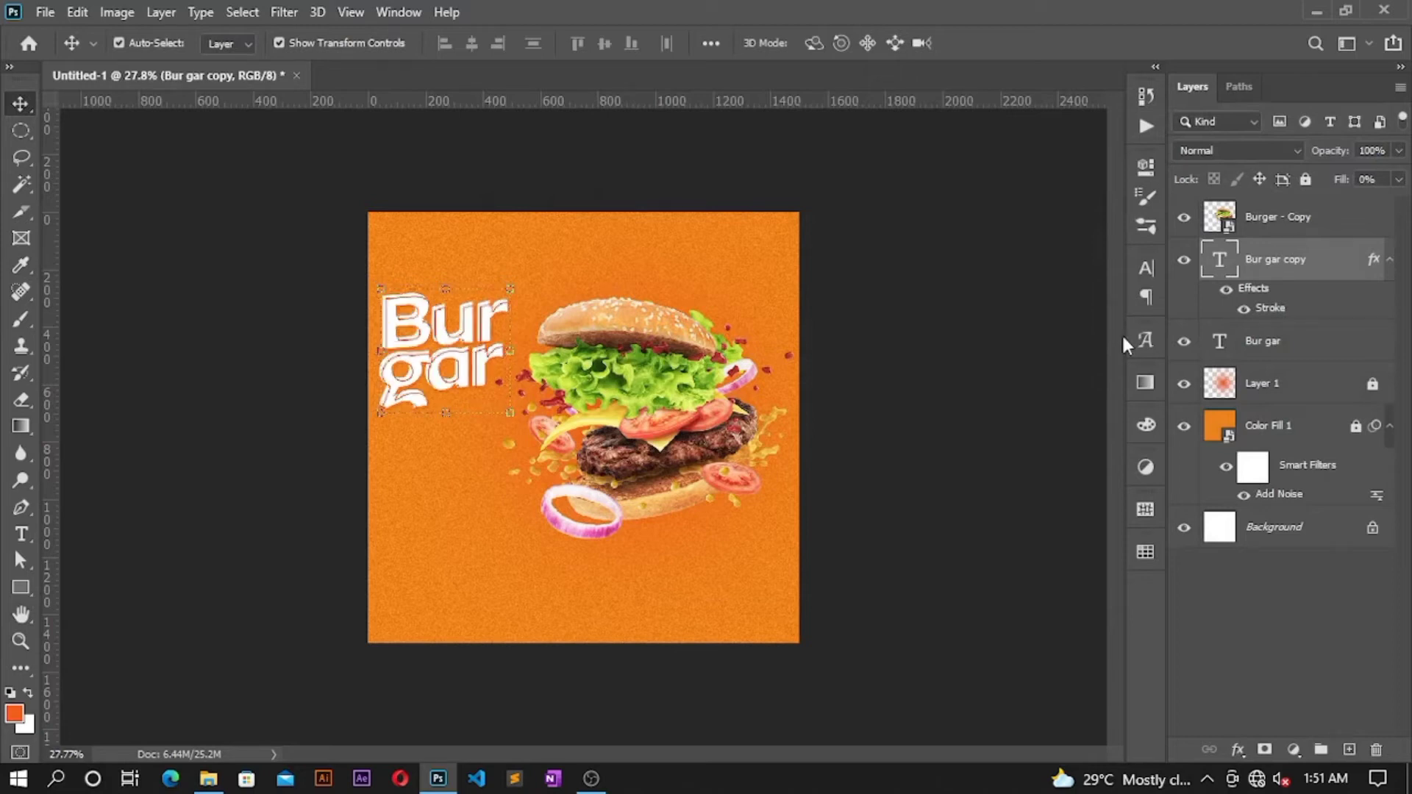
pyautogui.hotkey('shift', 'Down')
pyautogui.hotkey('shift', 'Right')
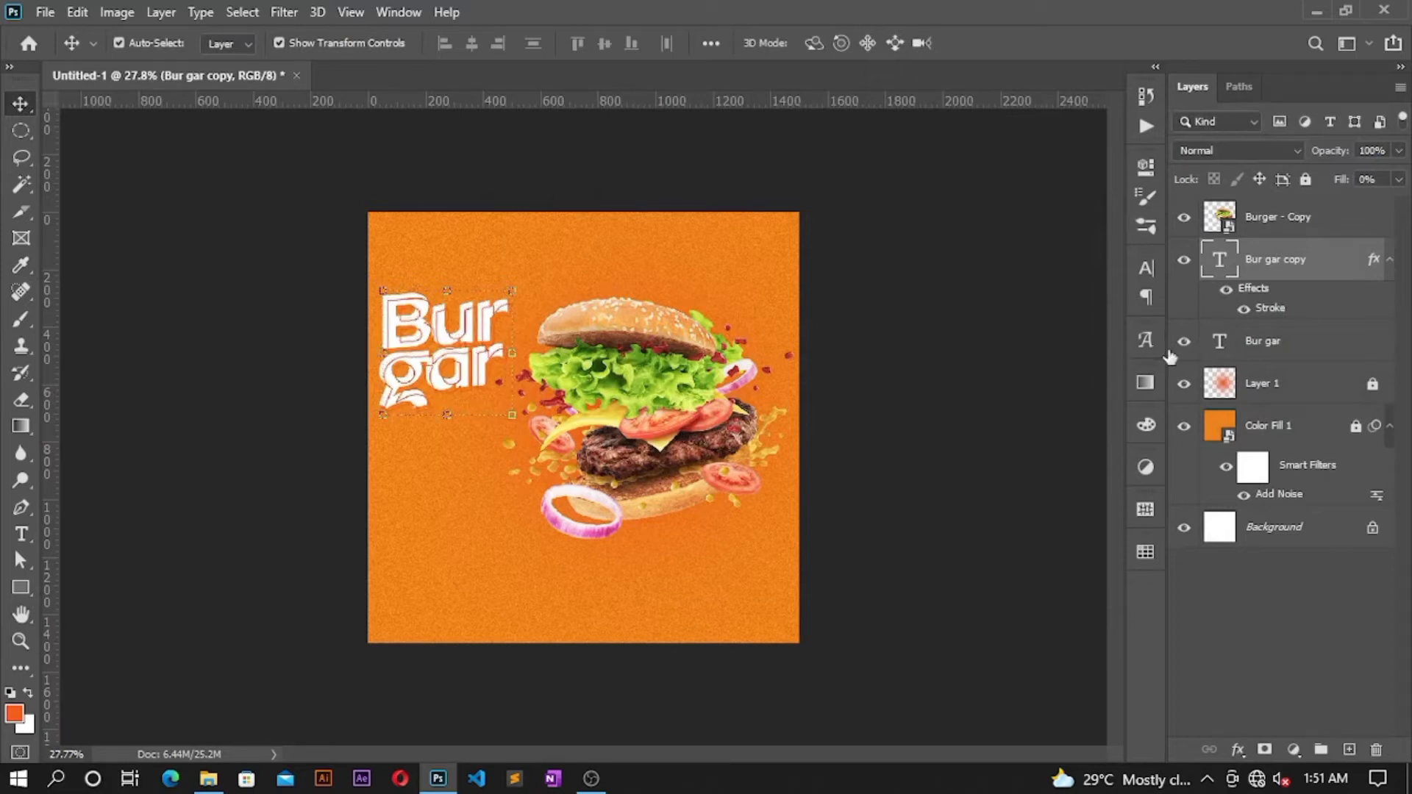
pyautogui.moveTo(1294, 266); pyautogui.dragTo(1283, 354)
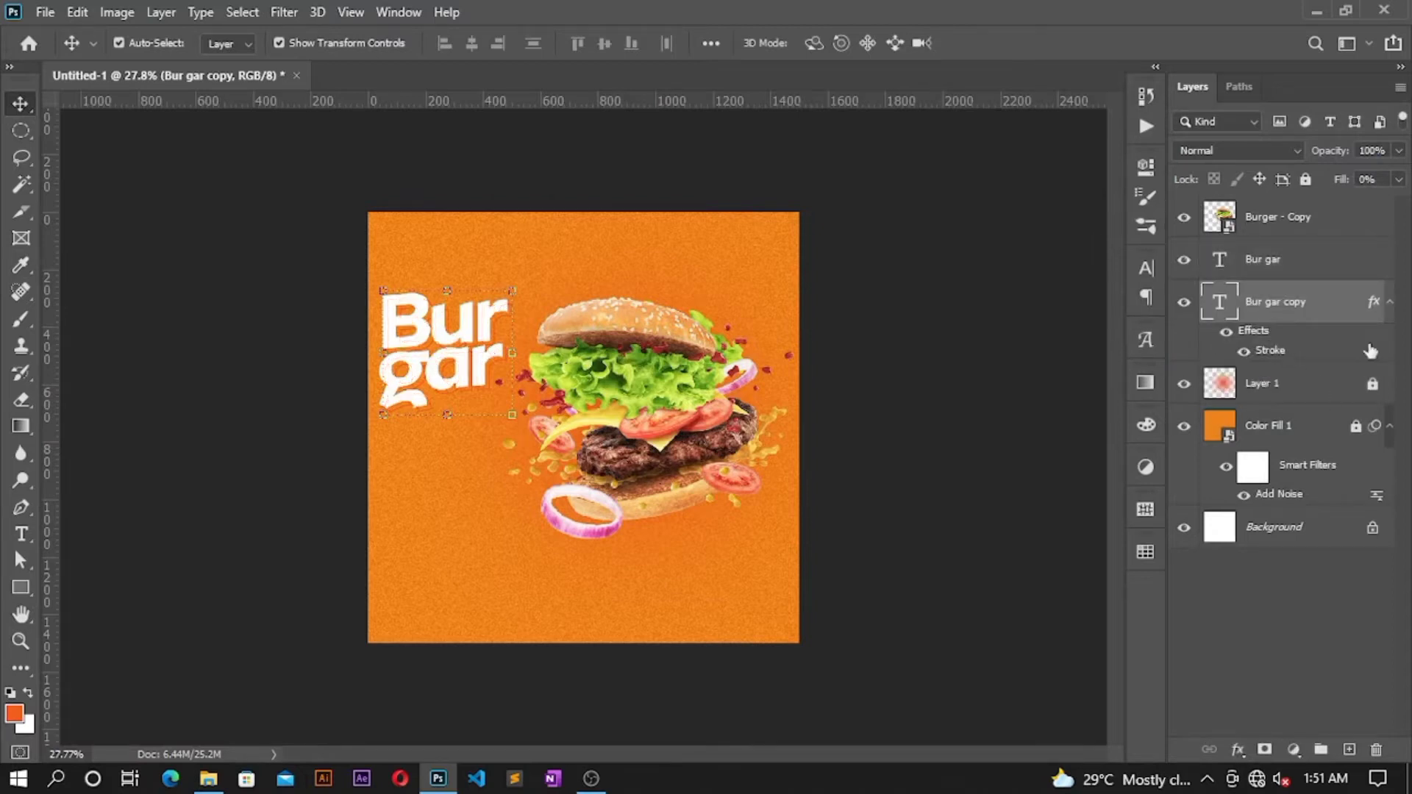
# Step: Start a new text line below the title and set its font to Montserrat Bold
pyautogui.doubleClick(1216, 425)
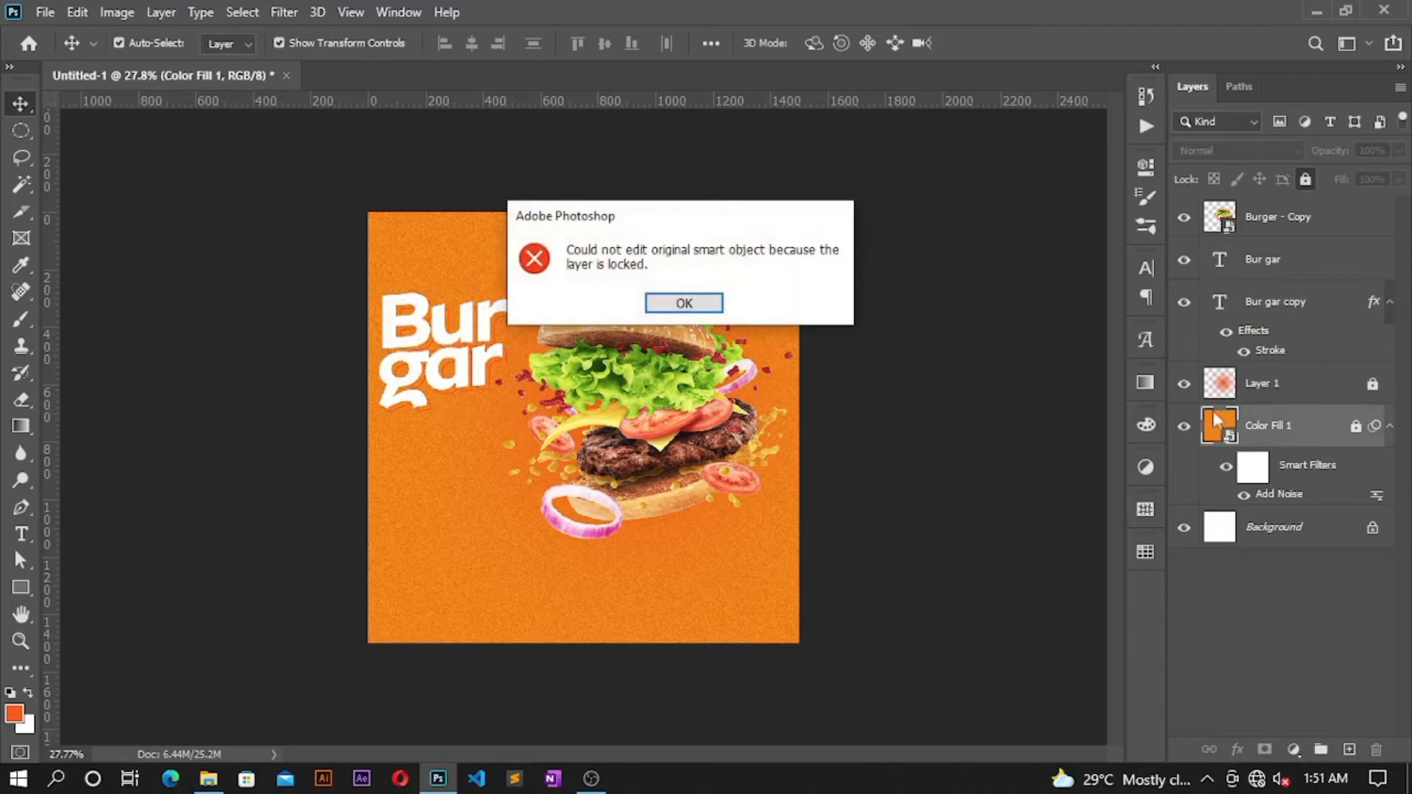
pyautogui.click(682, 305)
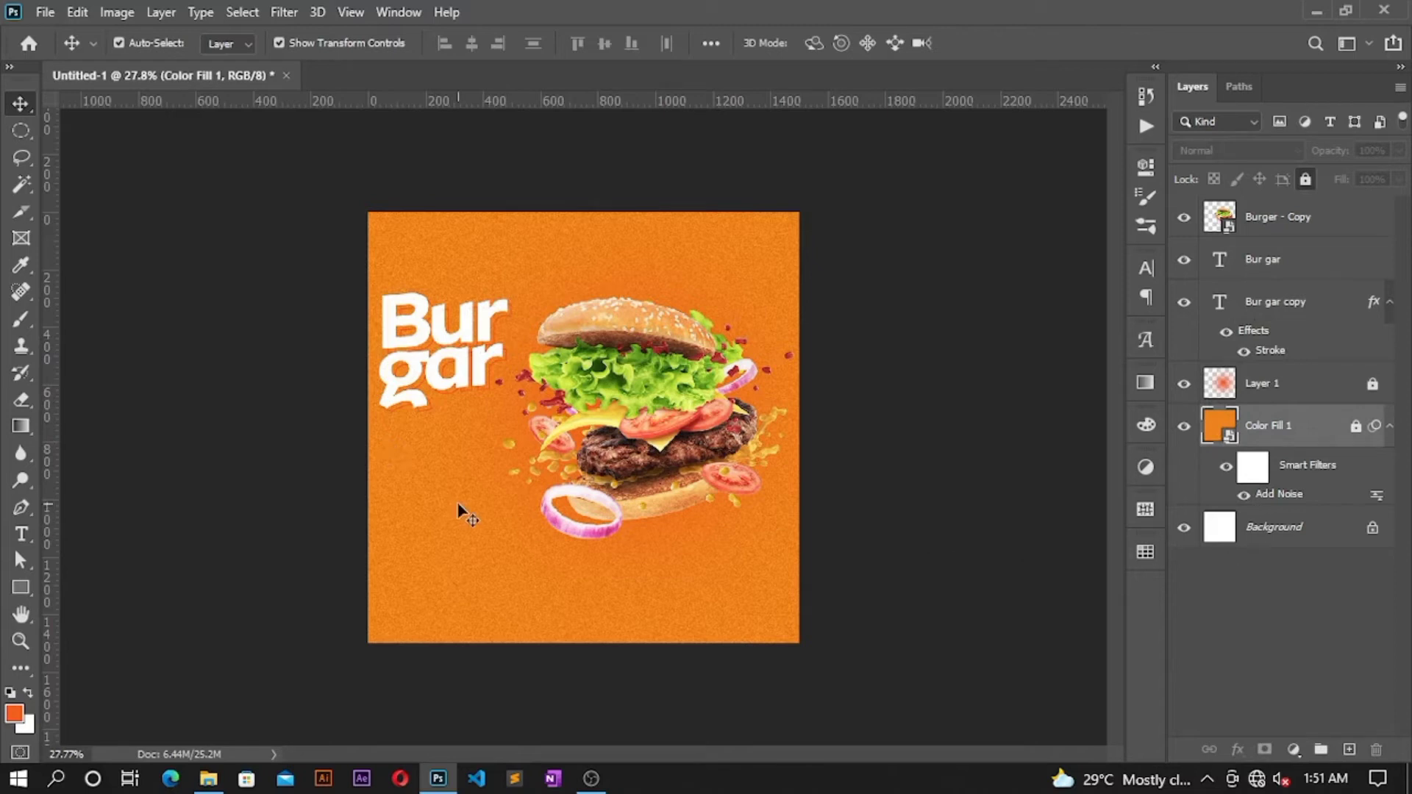
pyautogui.press('t')
pyautogui.scroll(4, 392, 448)
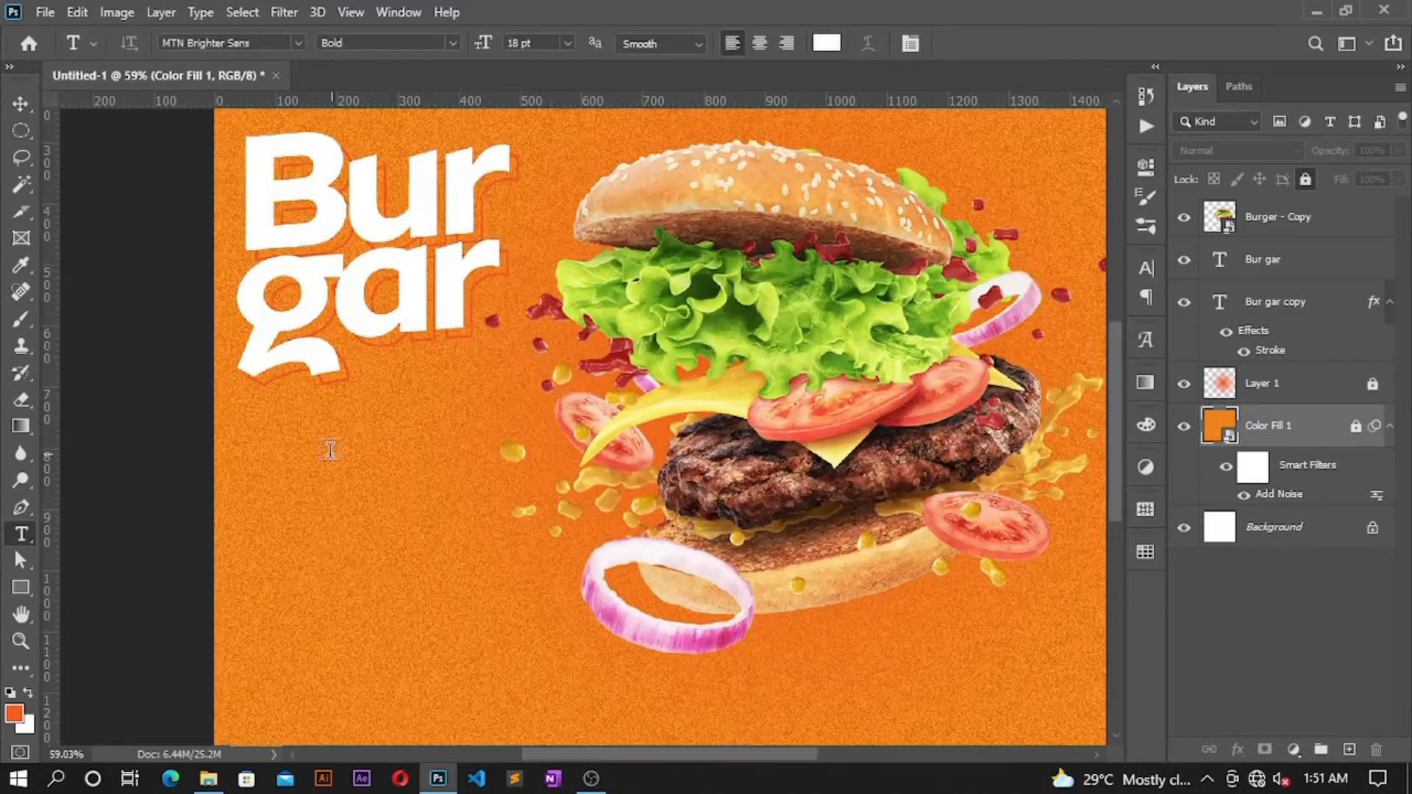
pyautogui.click(289, 469)
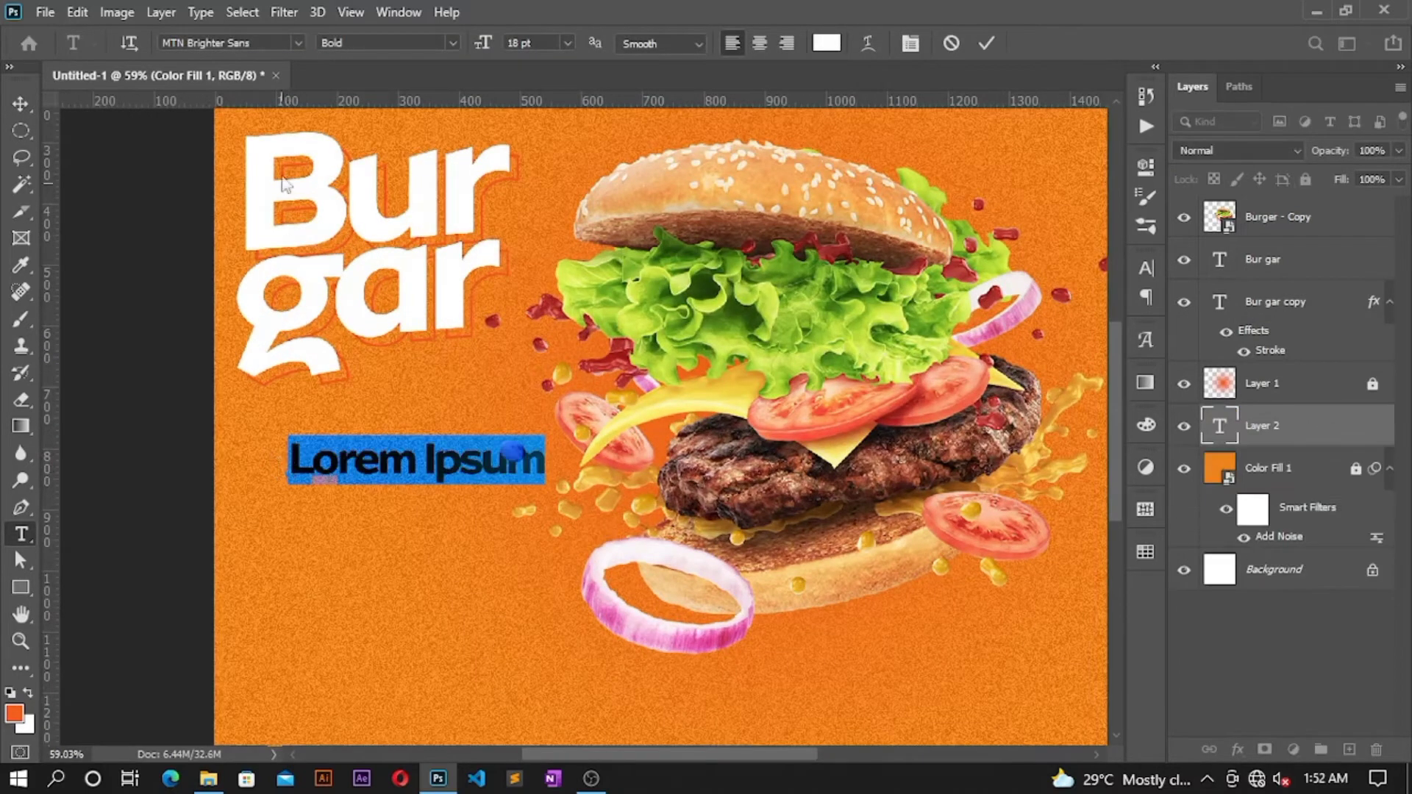
pyautogui.click(270, 43)
pyautogui.write('mm')
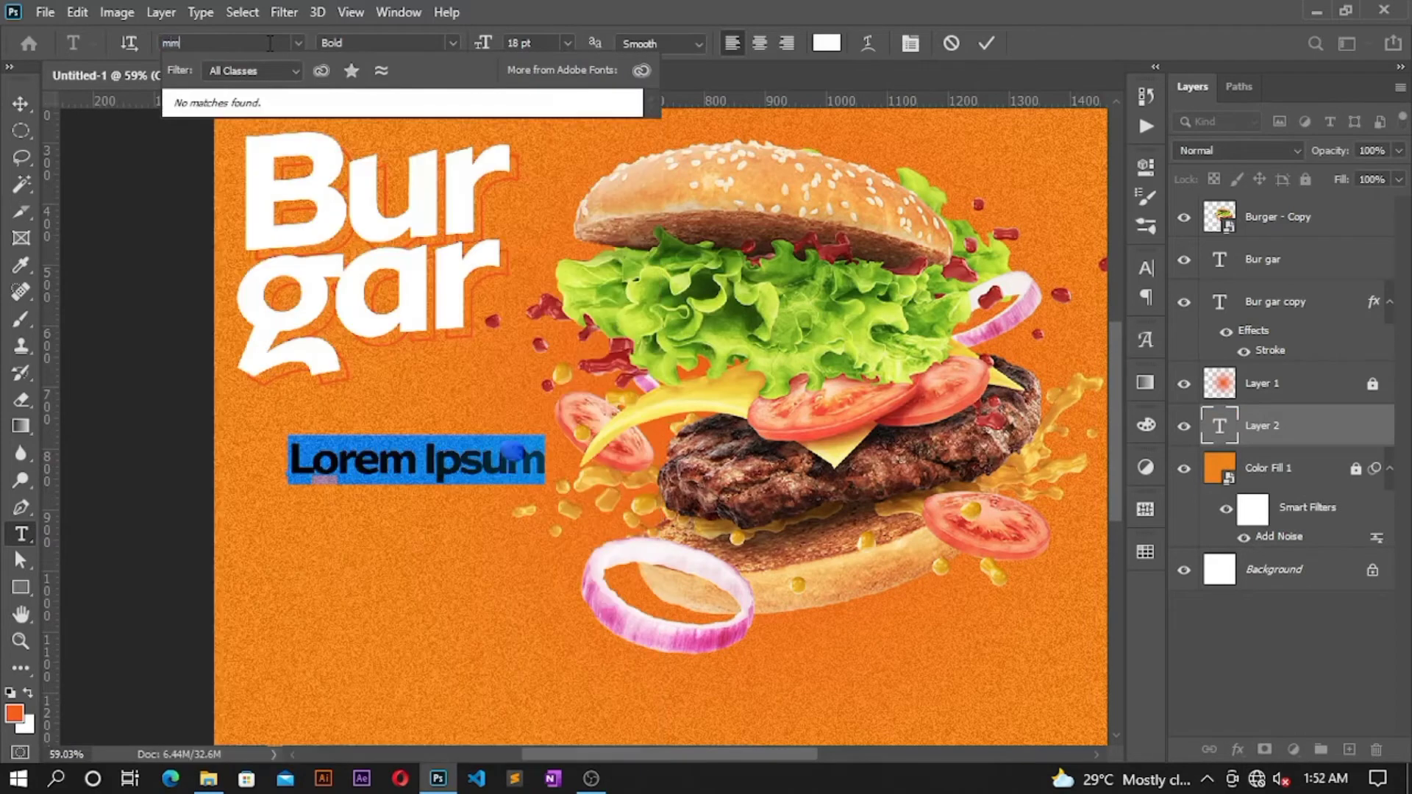
pyautogui.press('BackSpace')
pyautogui.press('BackSpace')
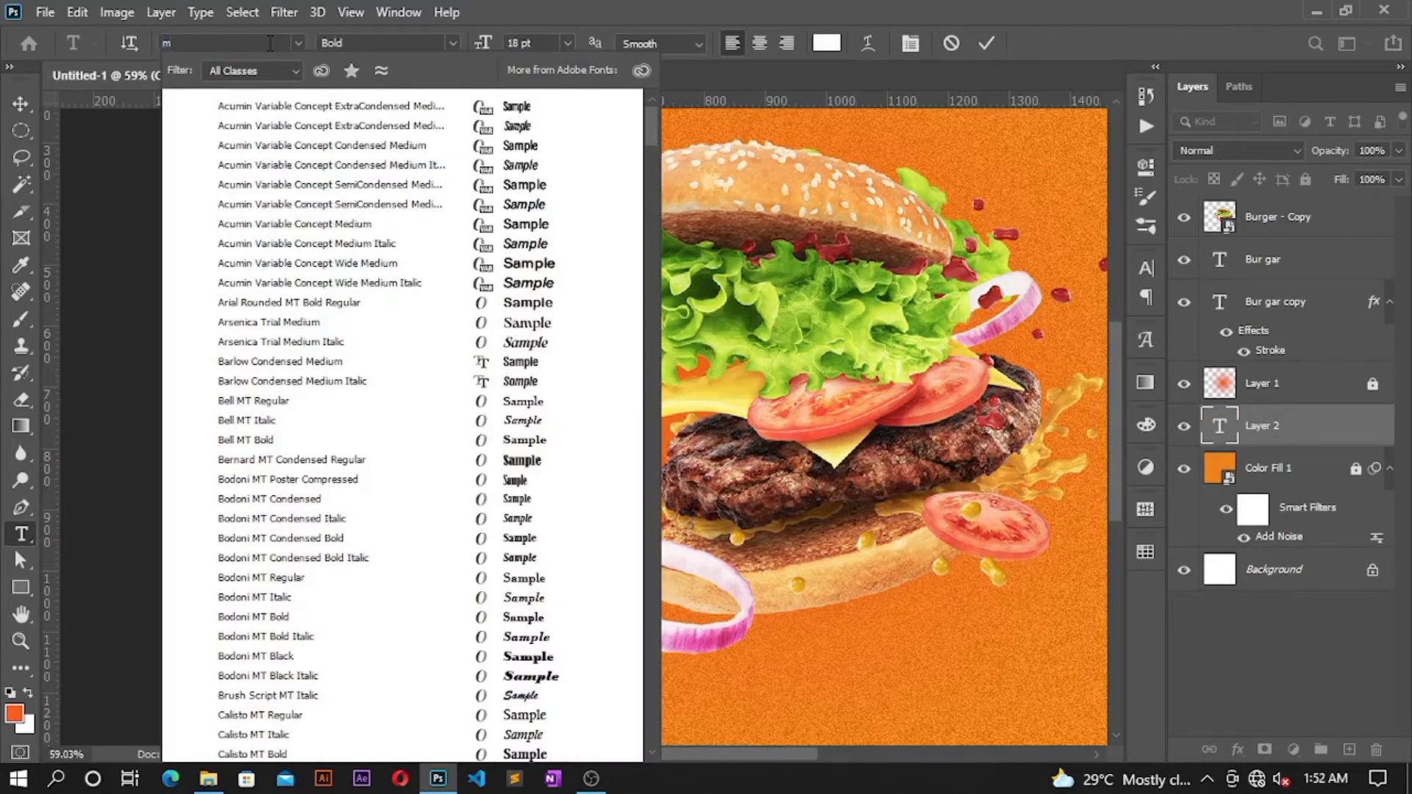
pyautogui.write('ontserrat')
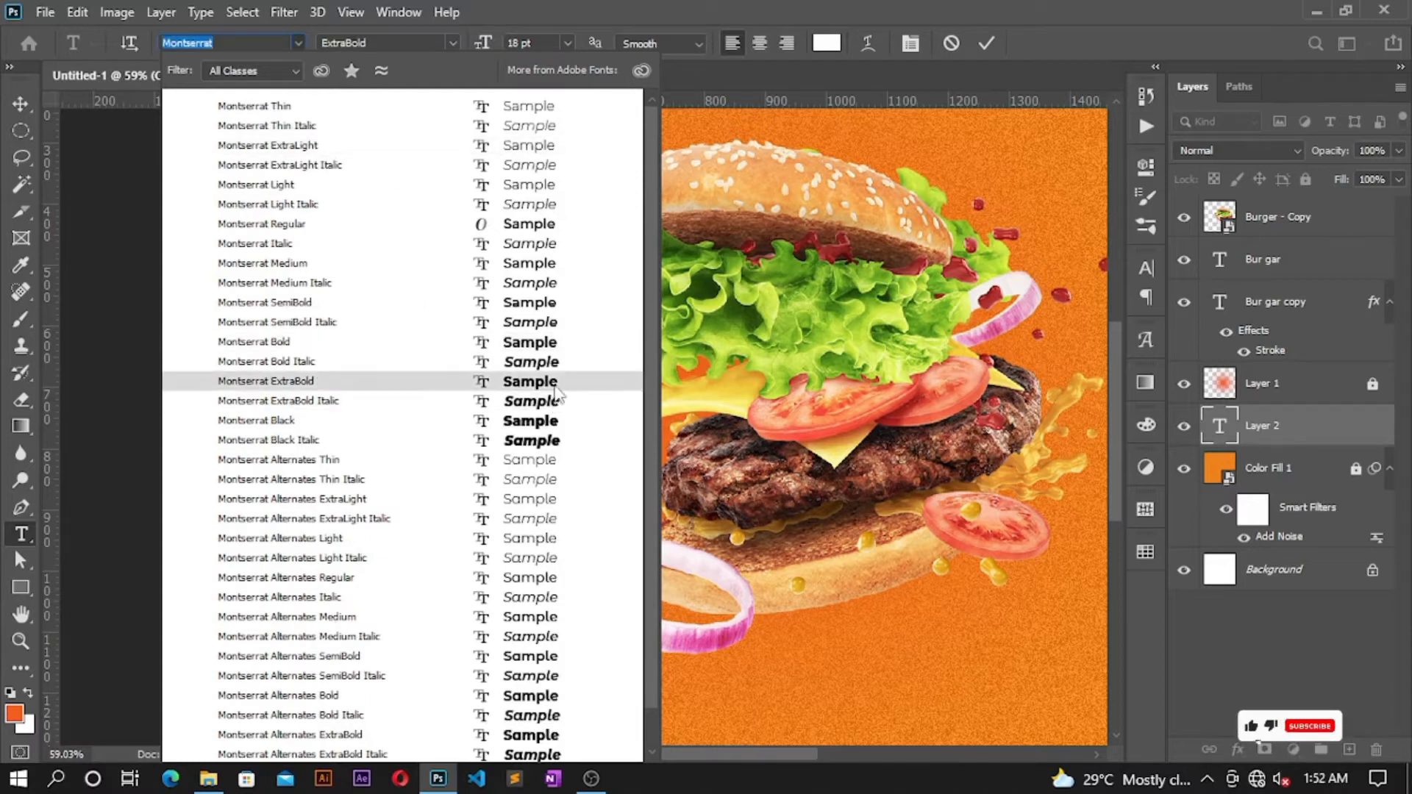
pyautogui.click(548, 350)
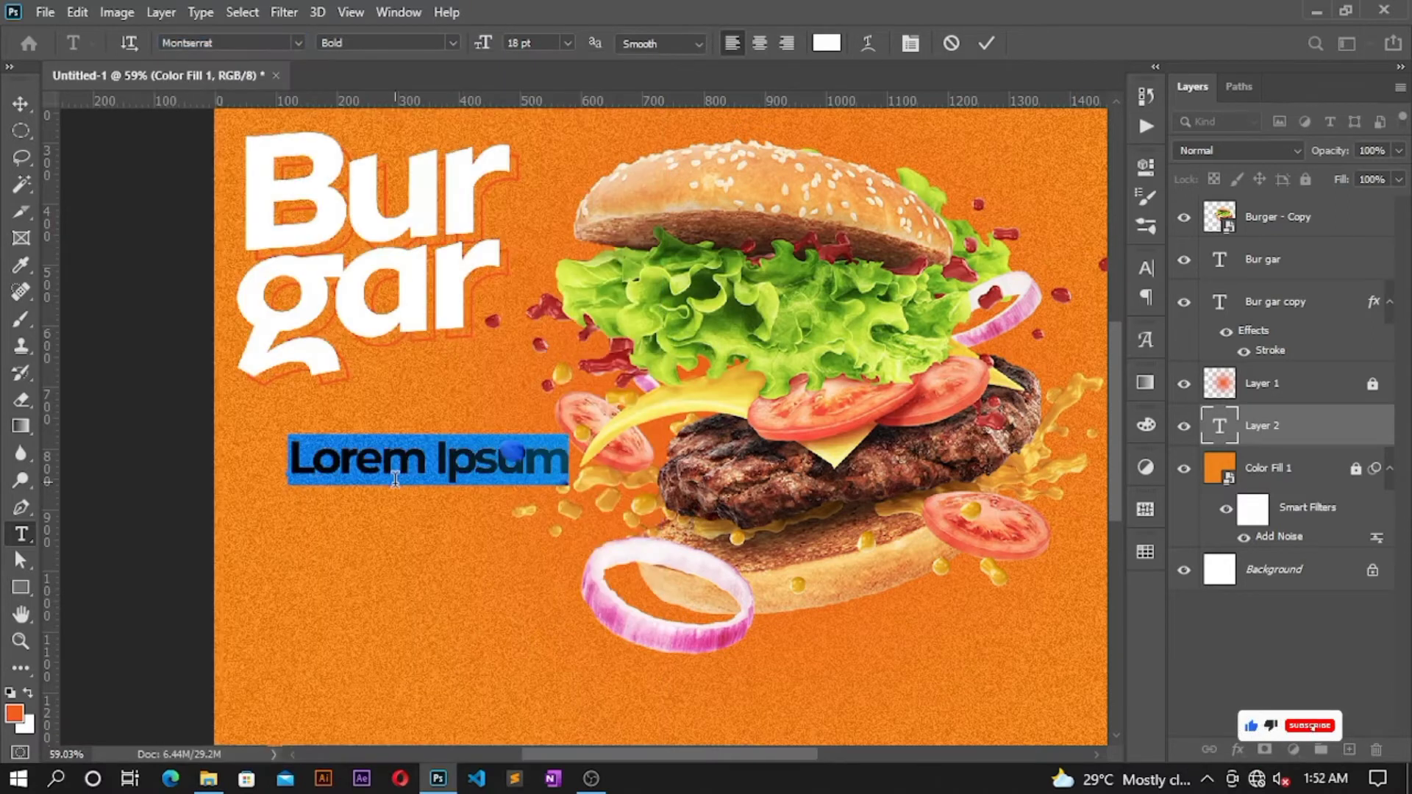
# Step: Type the price 20 with a ₵ sign inserted from Glyphs, and commit it
pyautogui.write('20')
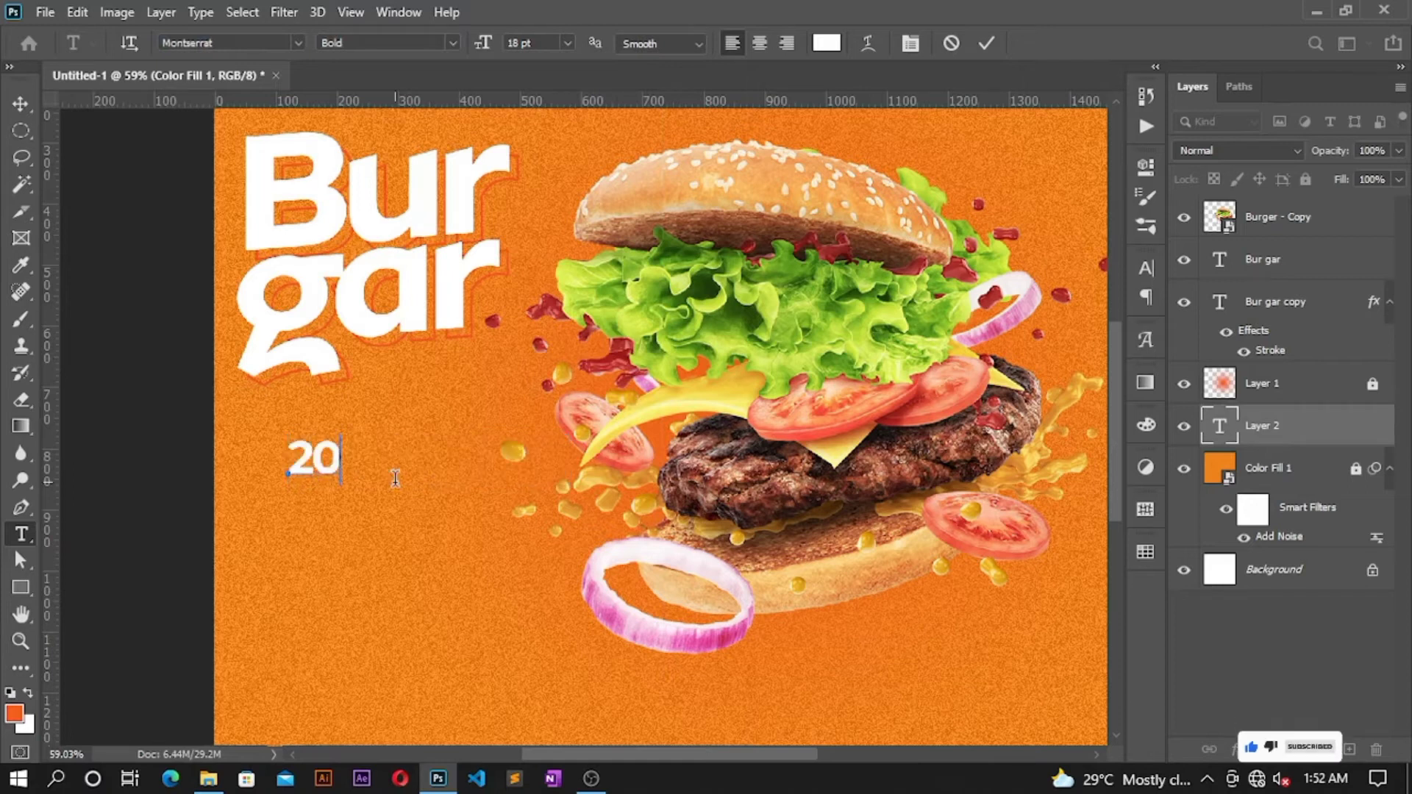
pyautogui.scroll(1, 394, 478)
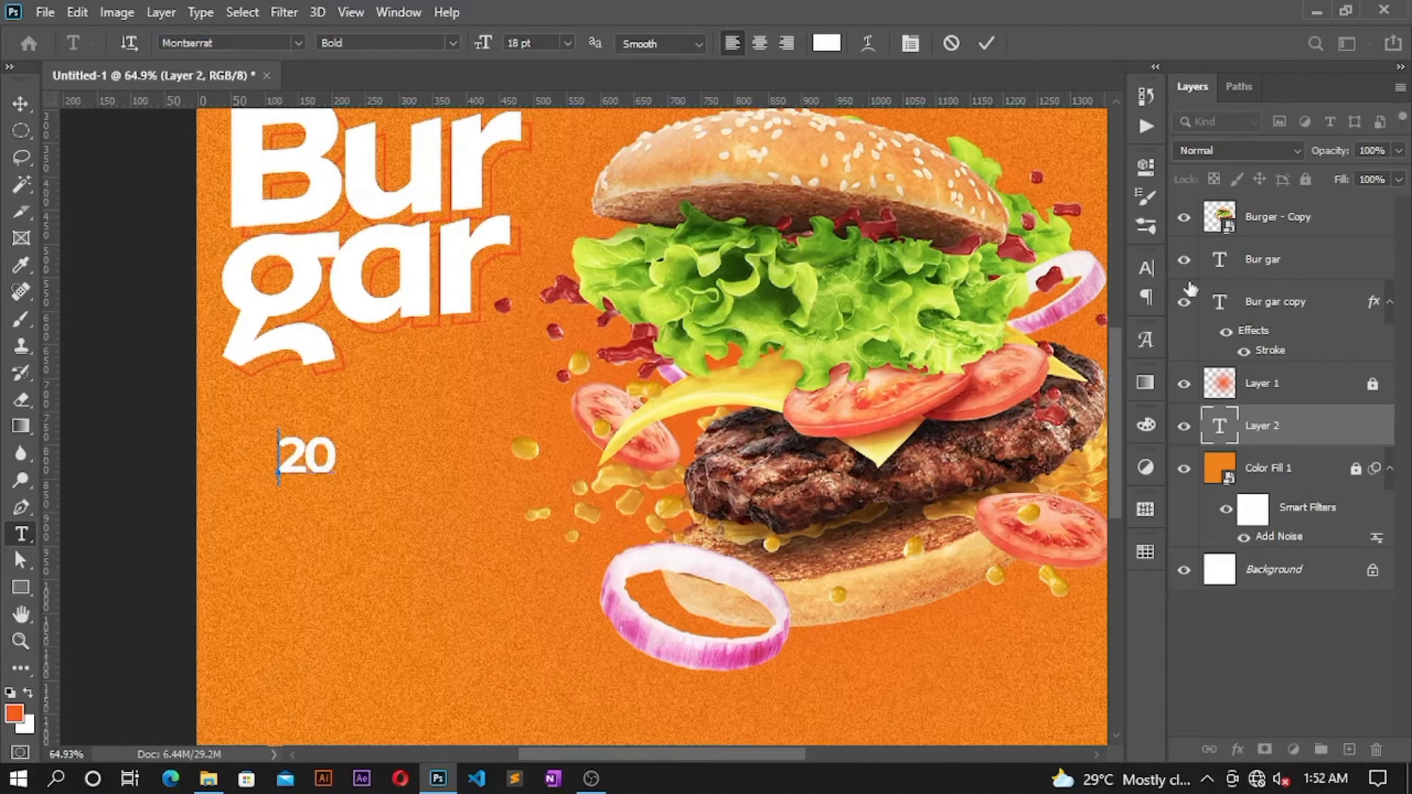
pyautogui.click(1144, 340)
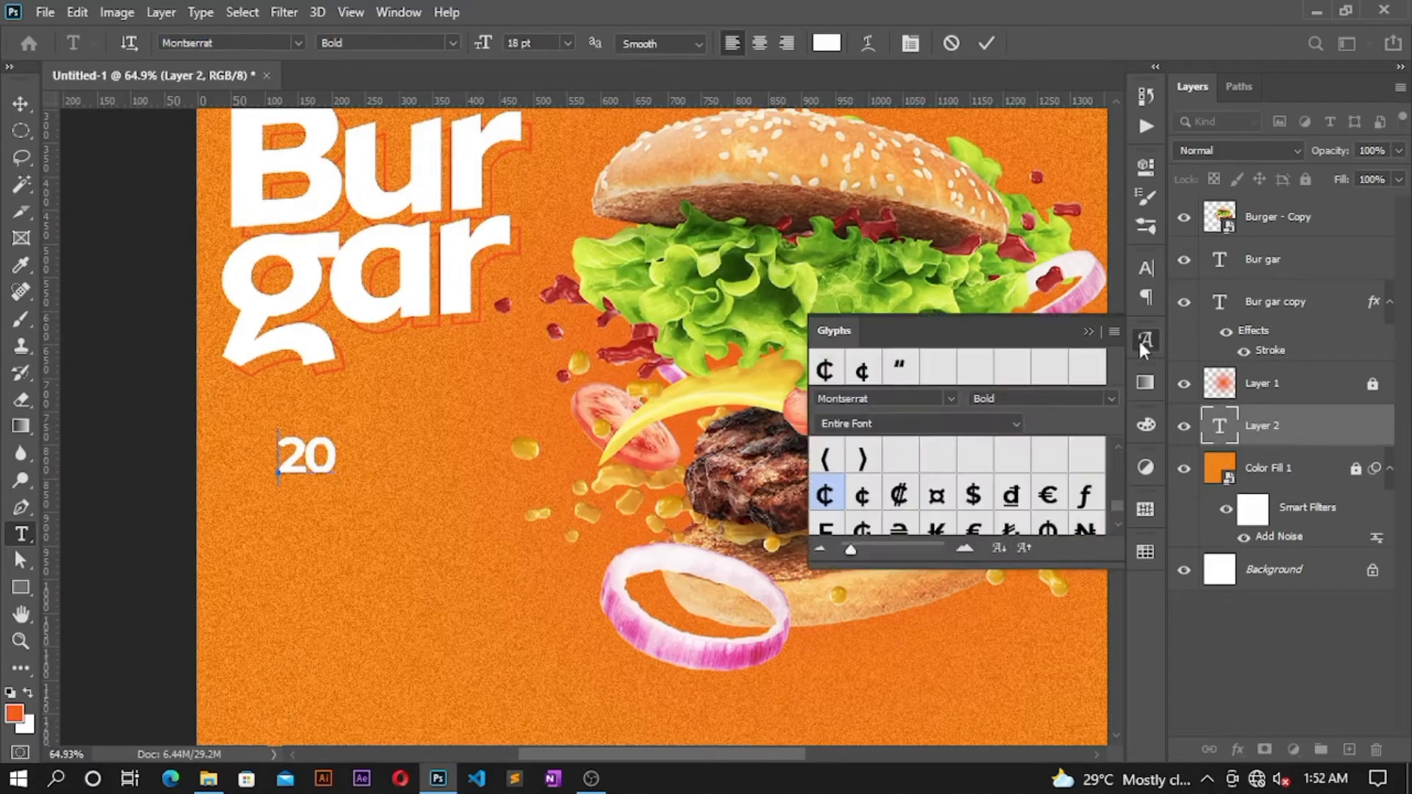
pyautogui.doubleClick(825, 497)
pyautogui.click(1087, 332)
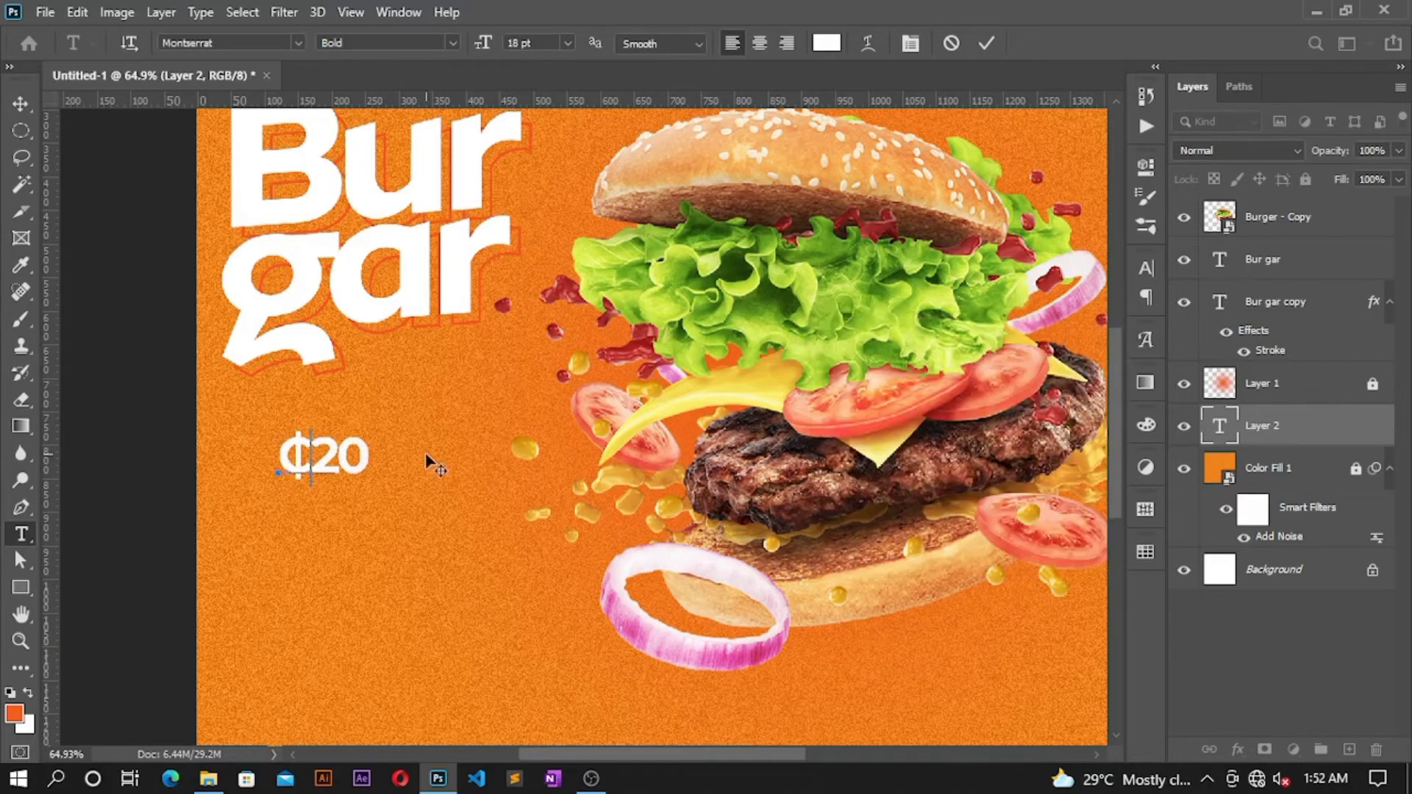
pyautogui.click(986, 42)
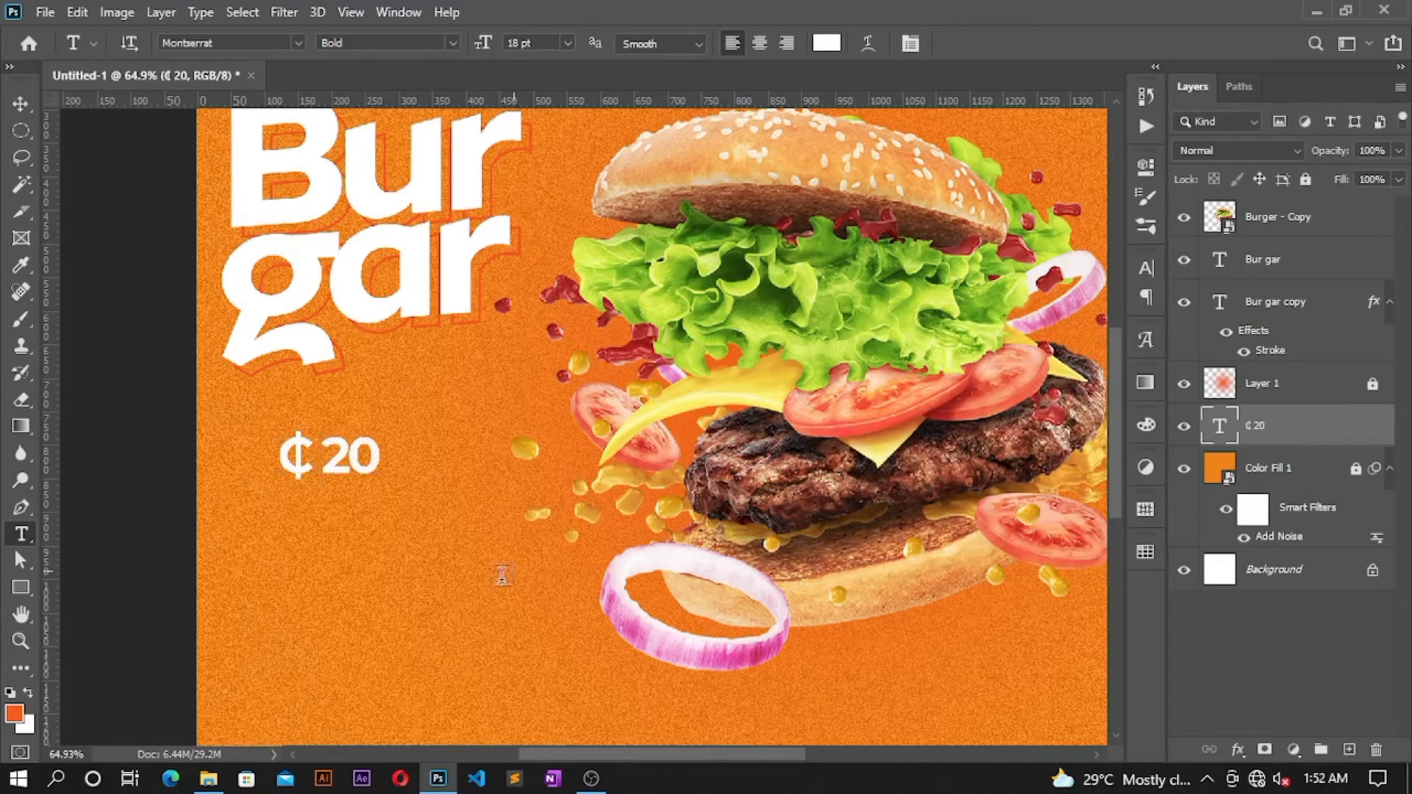
# Step: Enlarge the ₵20 price to about 155% and position it below the Burgar title
pyautogui.press('v')
pyautogui.moveTo(273, 457); pyautogui.dragTo(220, 456)
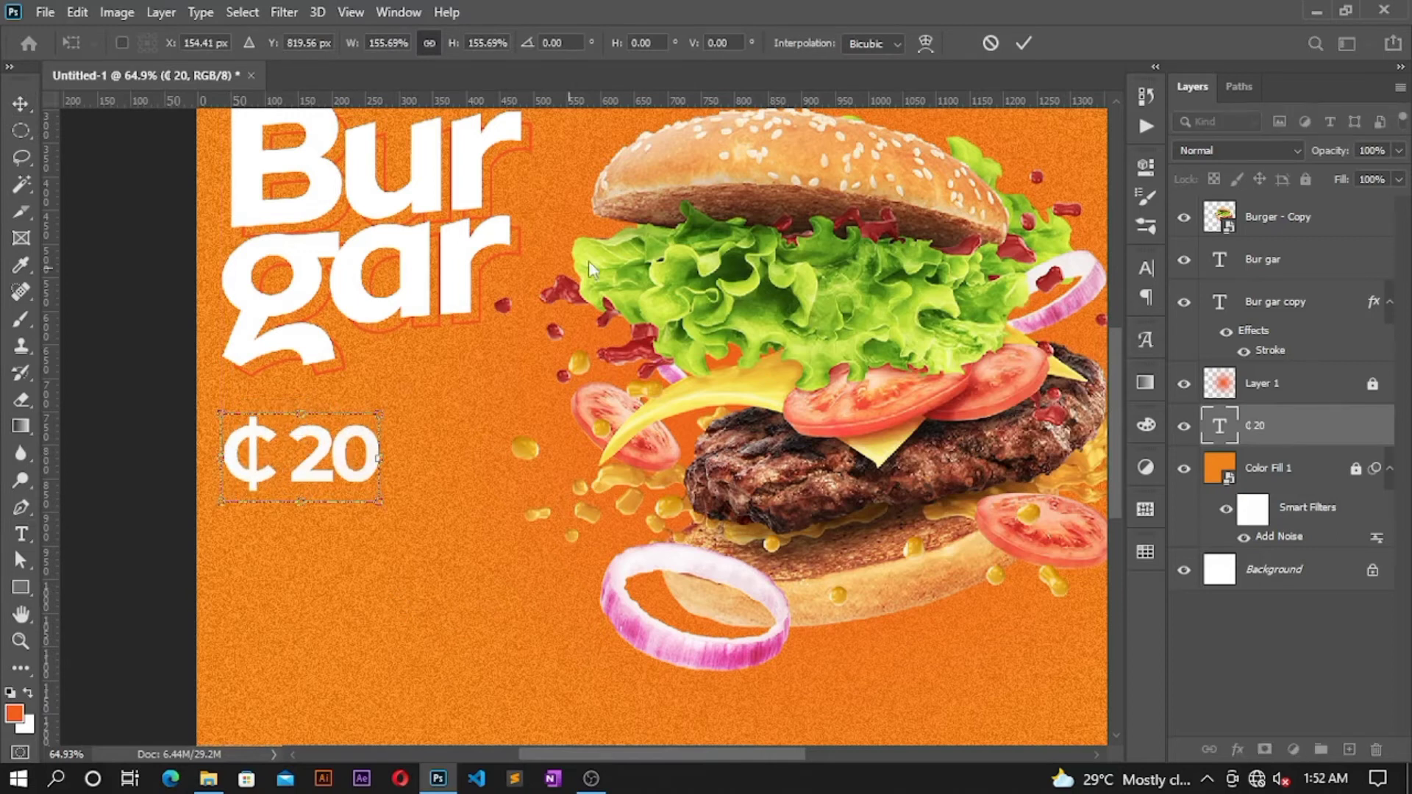
pyautogui.click(1024, 44)
pyautogui.moveTo(331, 438); pyautogui.dragTo(333, 477)
pyautogui.moveTo(411, 390); pyautogui.dragTo(483, 257)
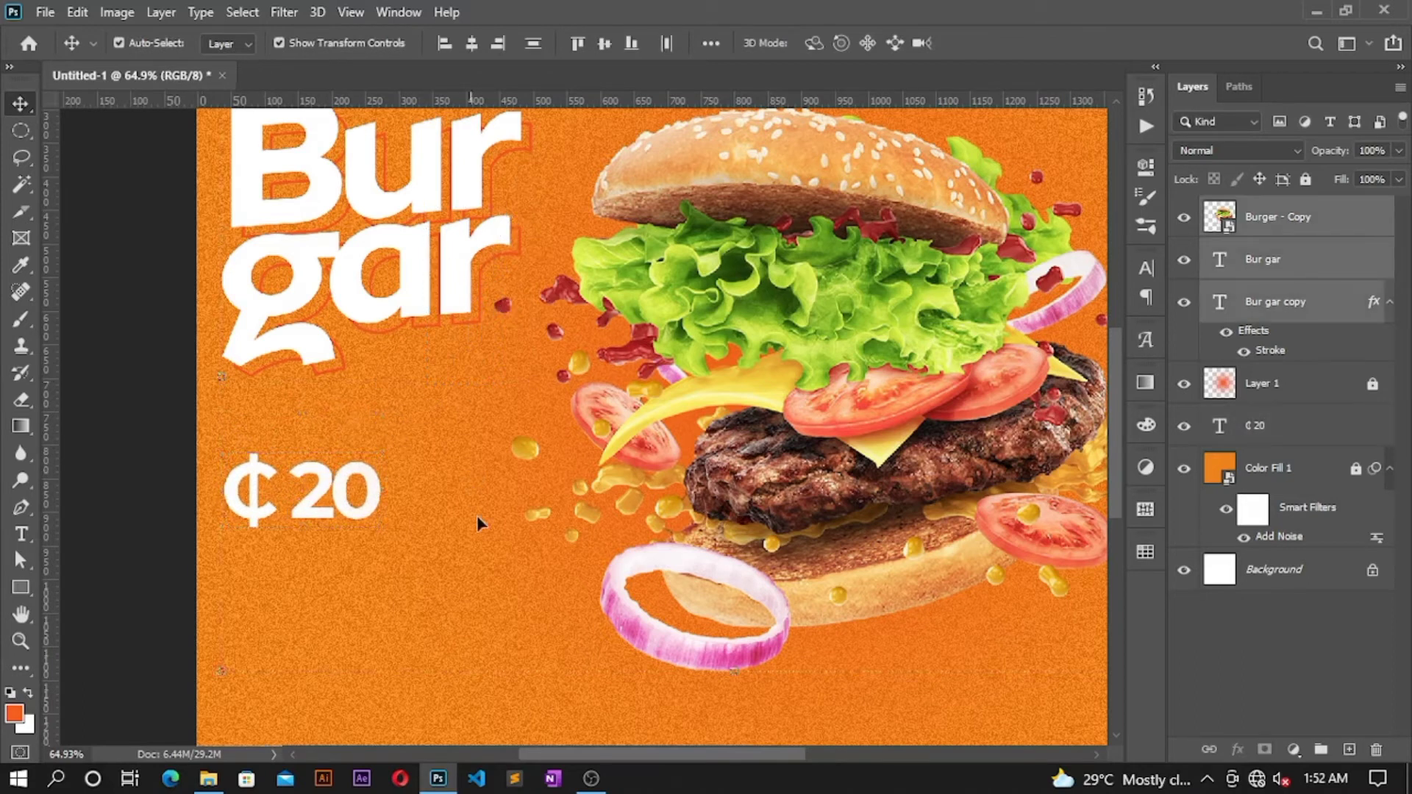
# Step: Draw a red, unstroked rectangle below the price with 25 px rounded corners
pyautogui.scroll(-5, 478, 524)
pyautogui.click(21, 587)
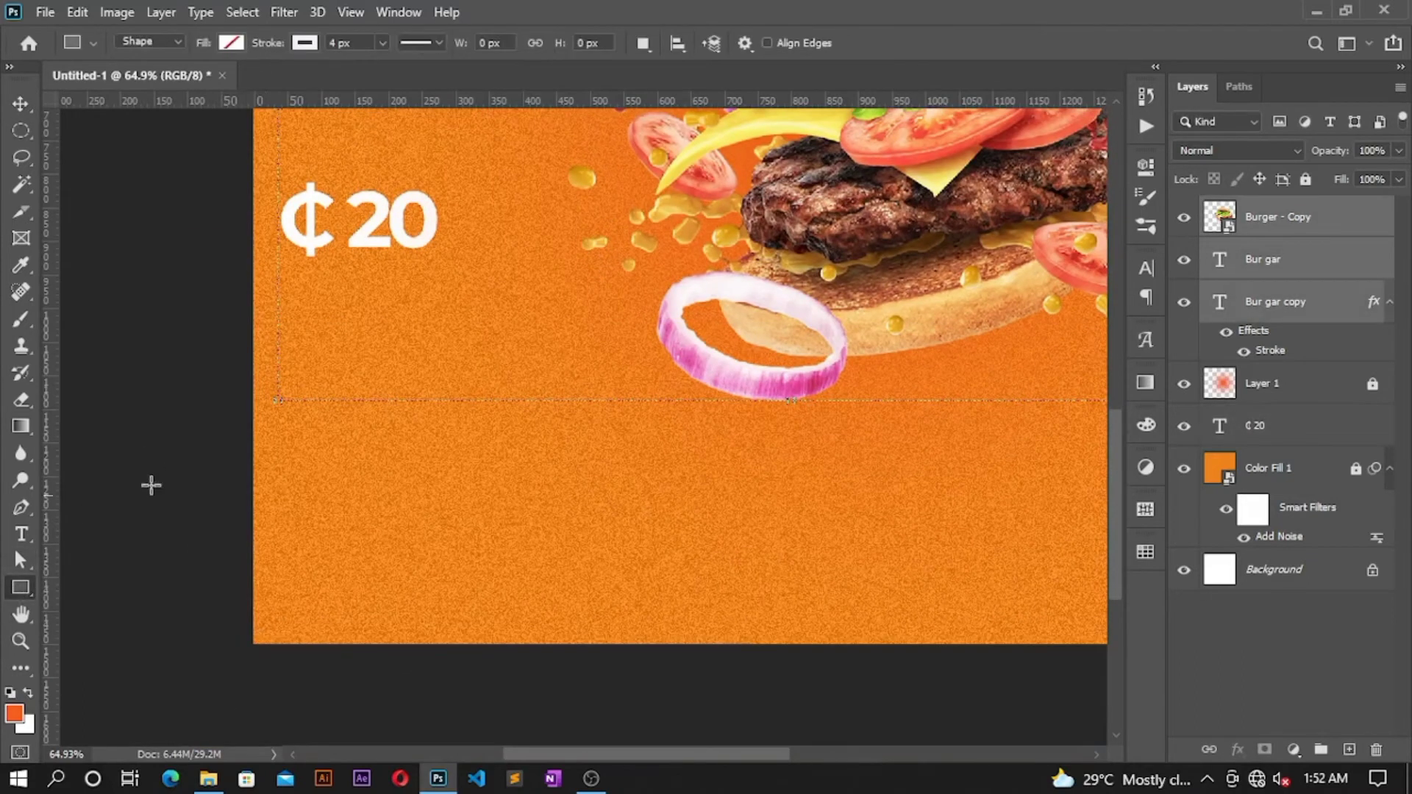
pyautogui.moveTo(282, 286); pyautogui.dragTo(526, 355)
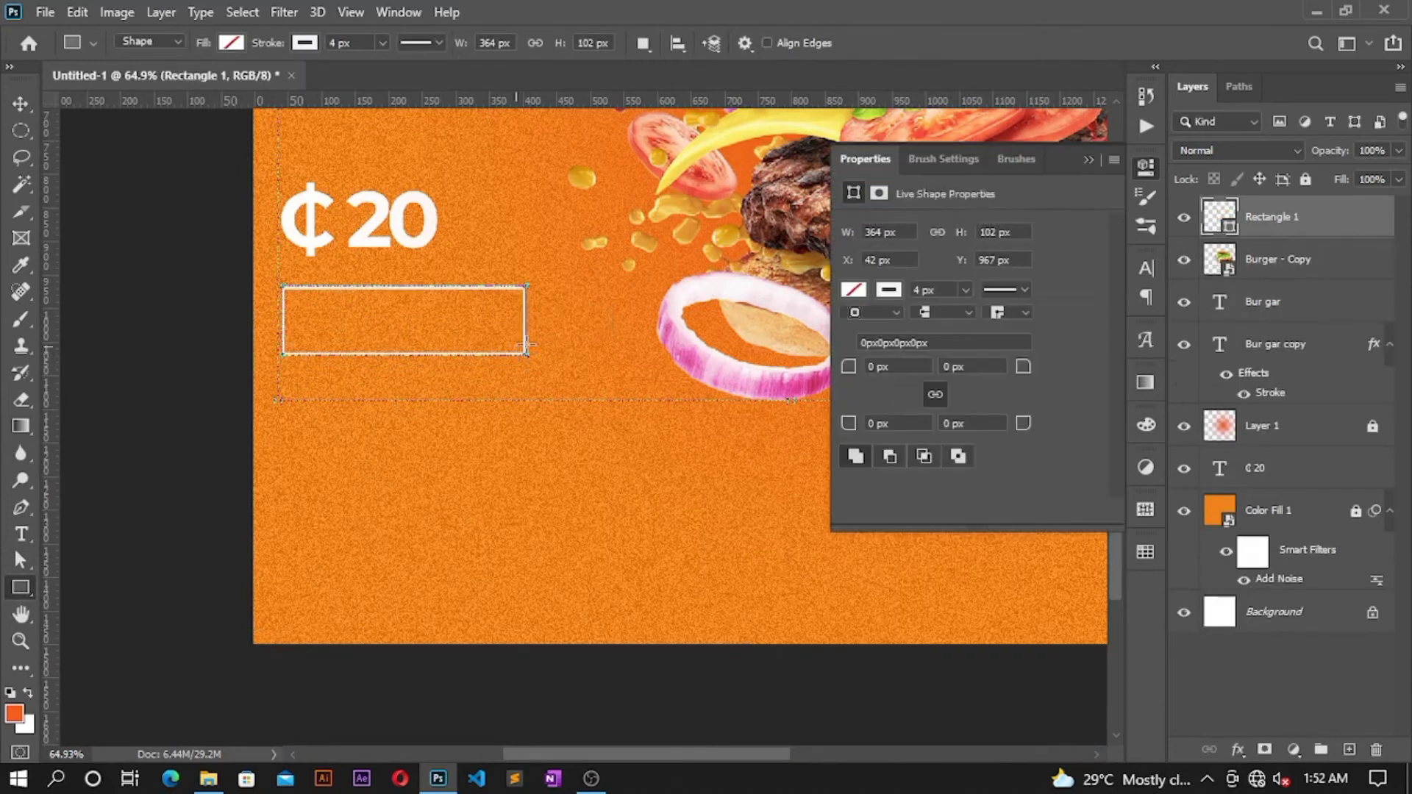
pyautogui.click(887, 291)
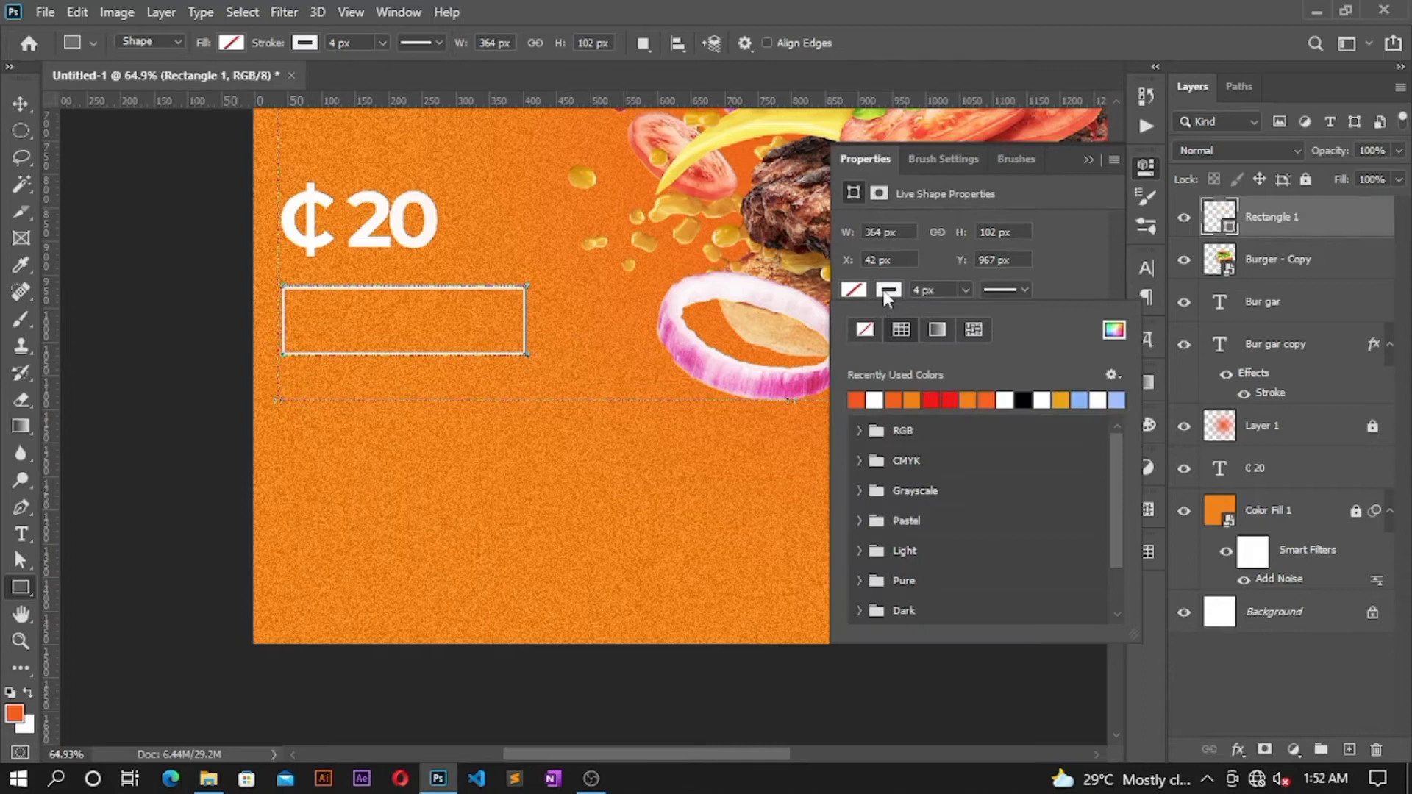
pyautogui.click(865, 330)
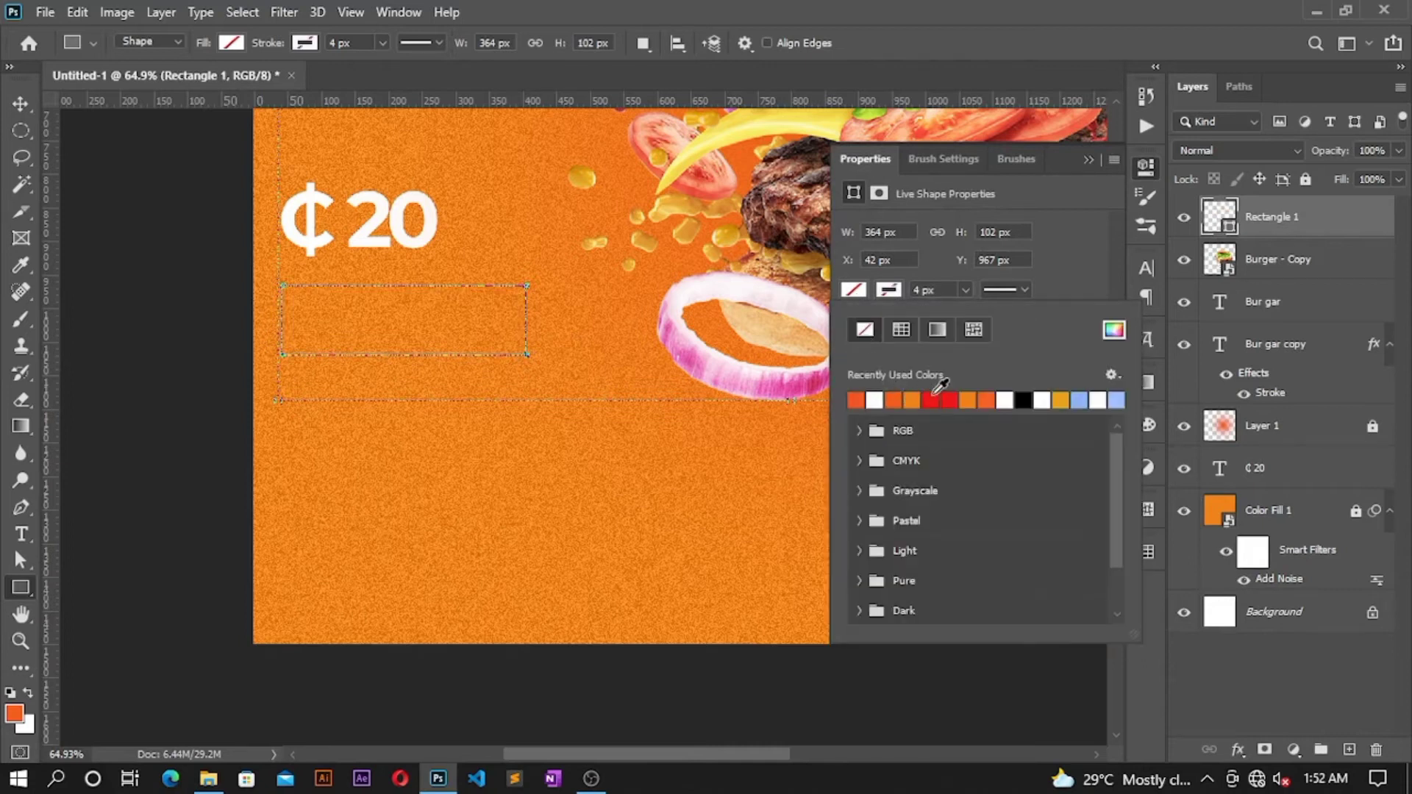
pyautogui.click(931, 400)
pyautogui.click(862, 288)
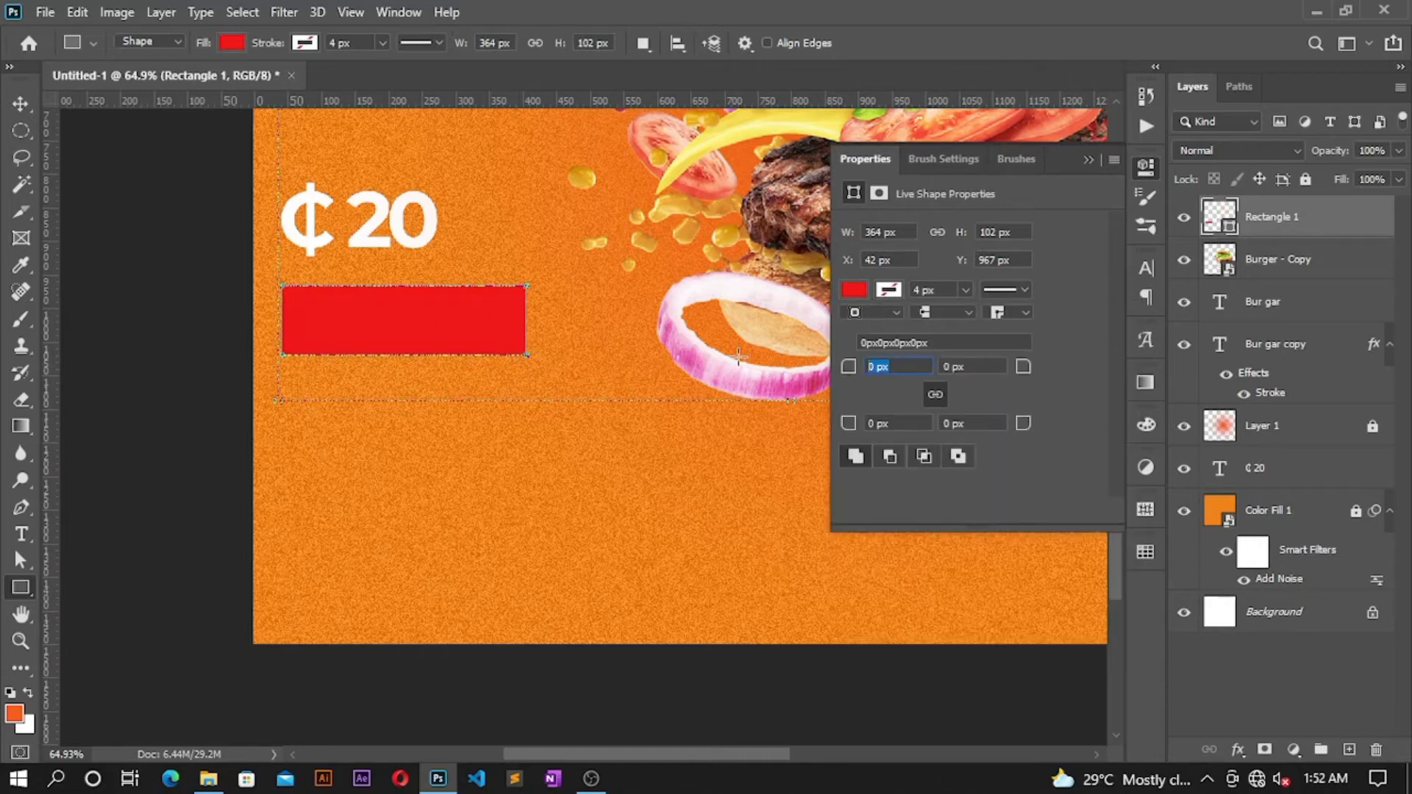
pyautogui.press('Return')
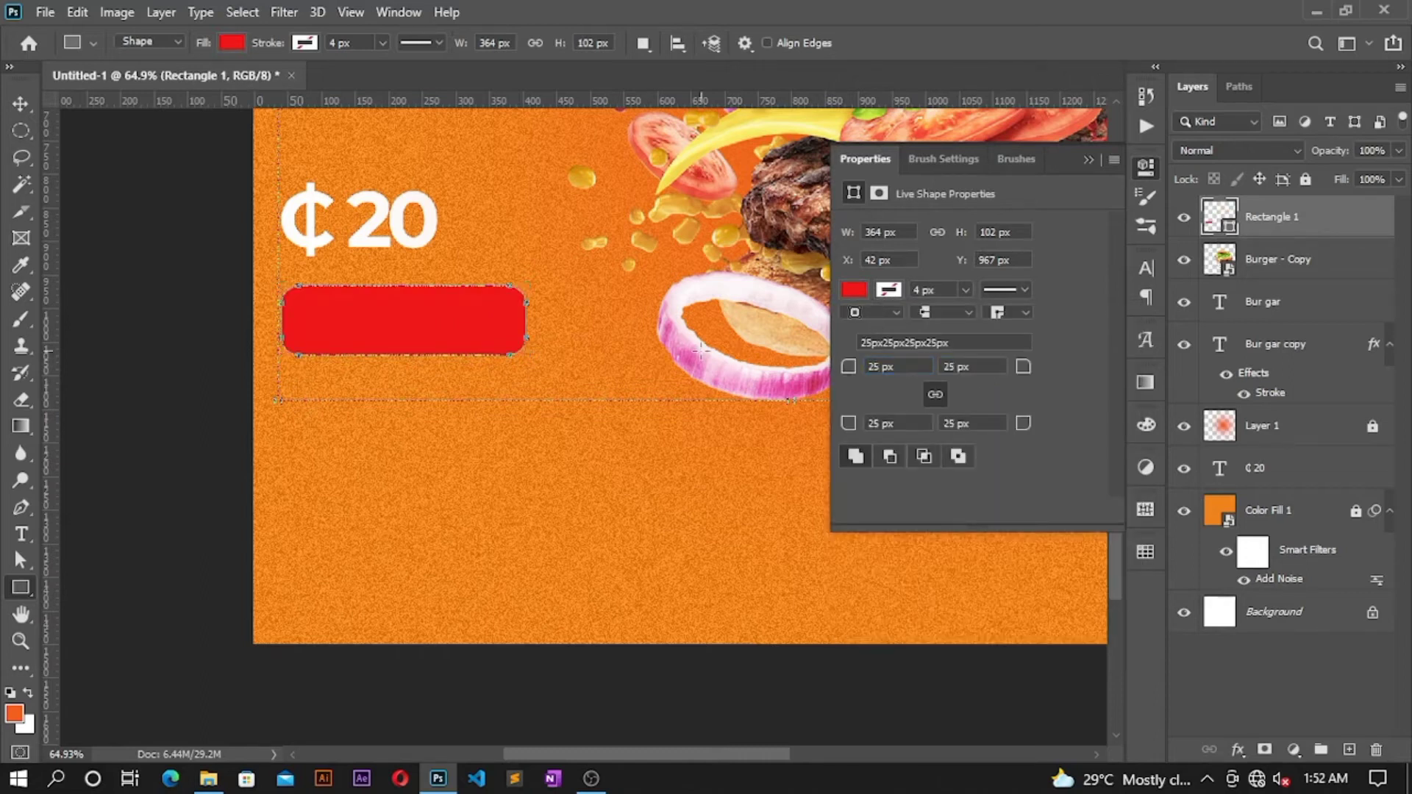
pyautogui.click(1094, 161)
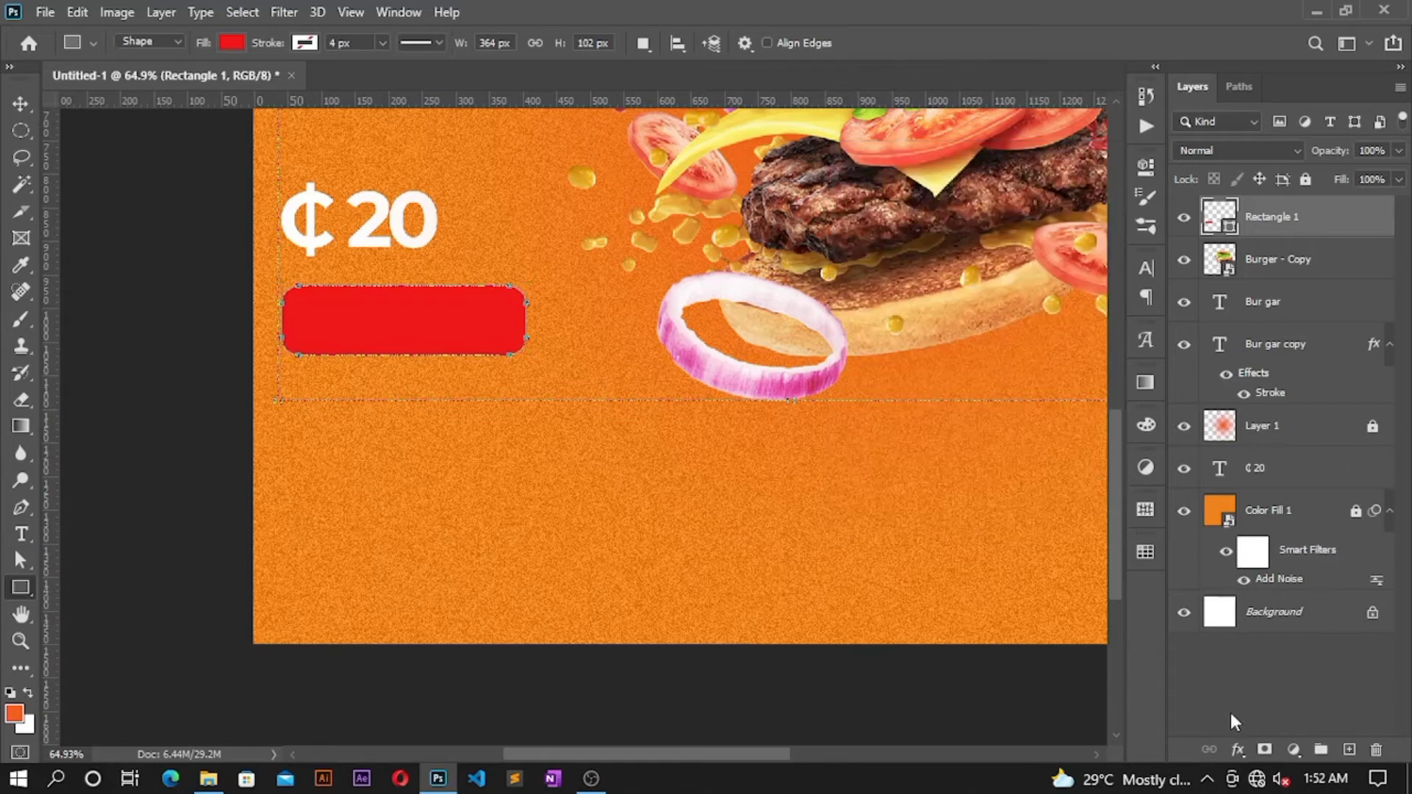
# Step: Add an ef1616 Drop Shadow of size 5 beneath the red rectangle
pyautogui.click(1239, 748)
pyautogui.click(1249, 732)
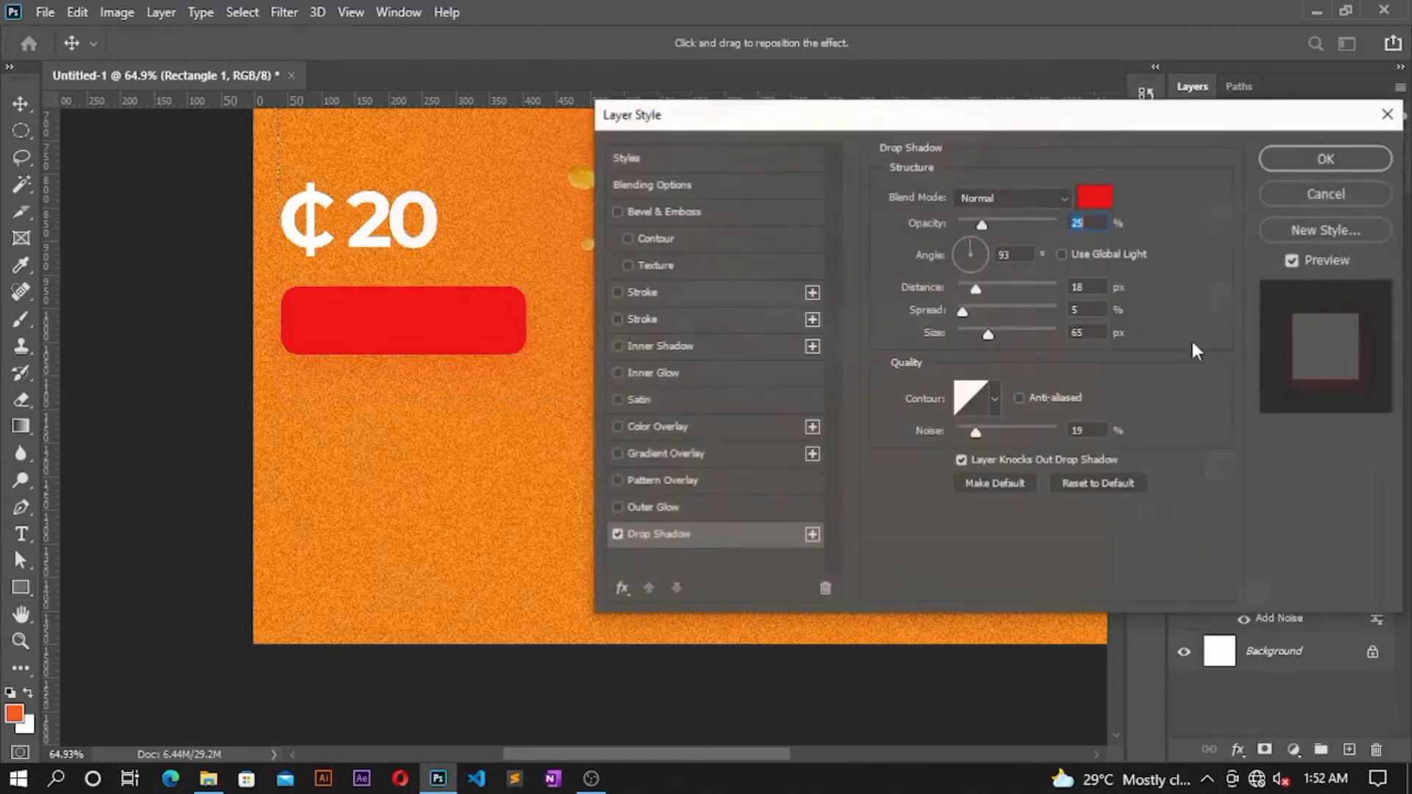
pyautogui.click(1096, 199)
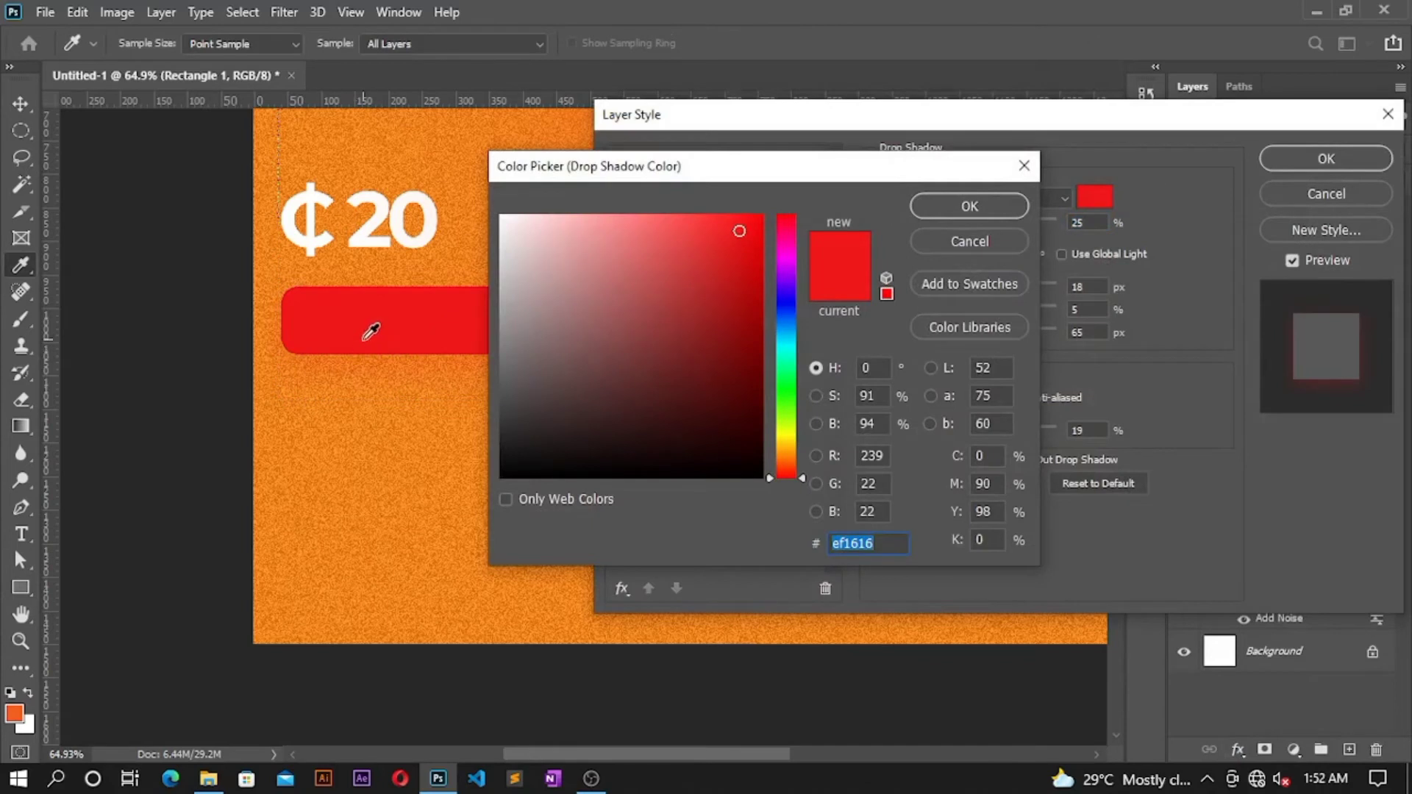
pyautogui.click(946, 212)
pyautogui.moveTo(428, 352); pyautogui.dragTo(439, 354)
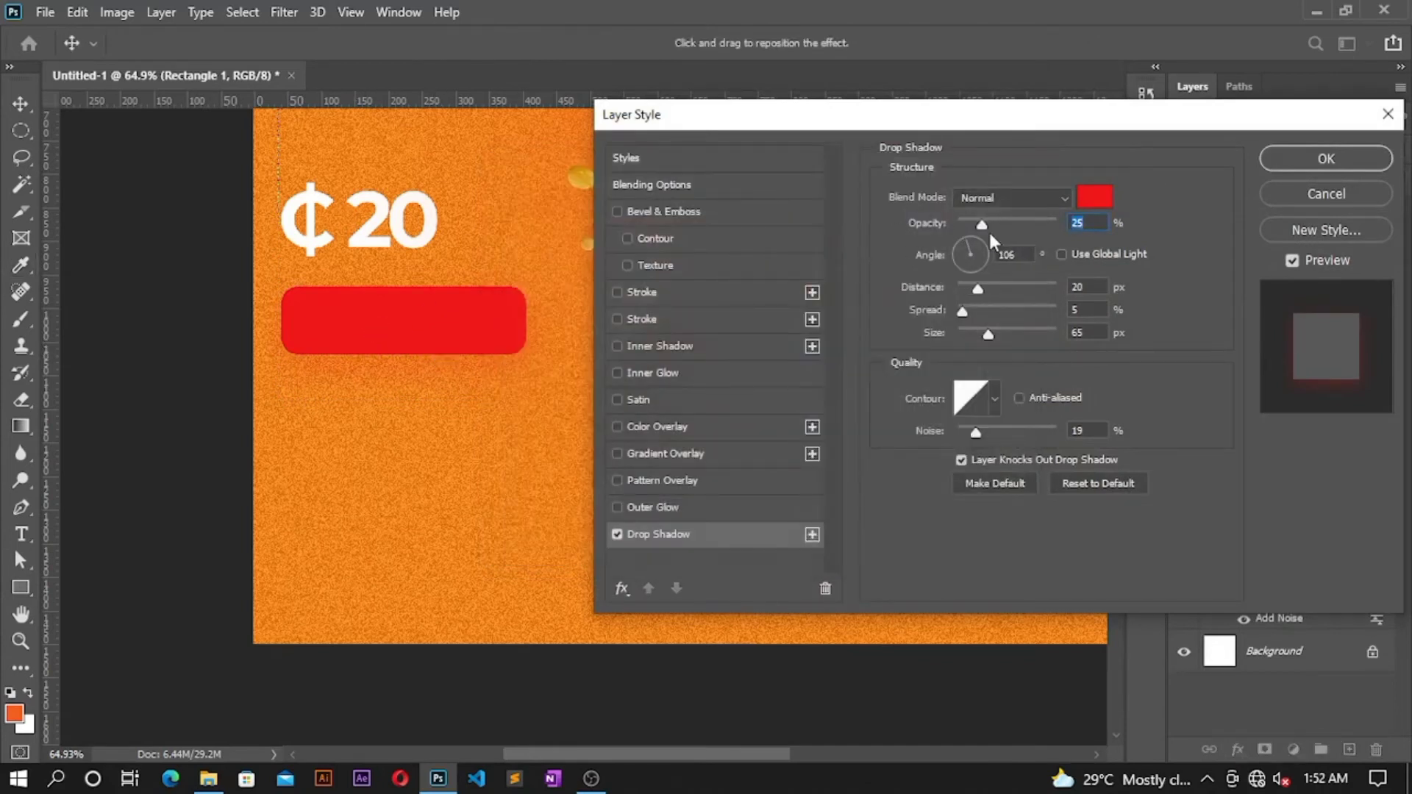
pyautogui.moveTo(984, 338)
pyautogui.mouseDown()
pyautogui.moveTo(964, 343)
pyautogui.moveTo(975, 339)
pyautogui.mouseUp()
pyautogui.click(1298, 159)
pyautogui.click(20, 104)
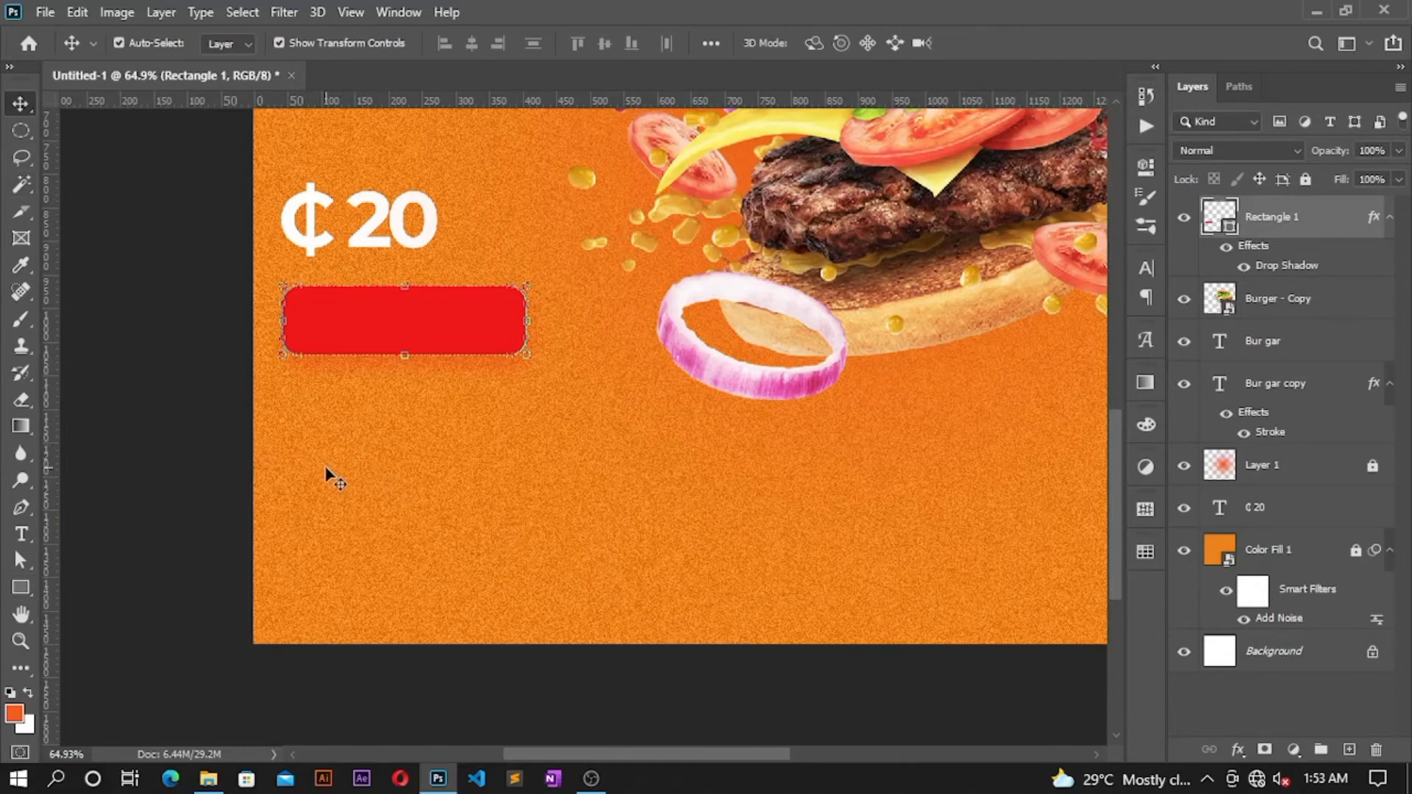
# Step: Start a new text layer below the button set in MTN Brighter Sans Bold
pyautogui.click(20, 534)
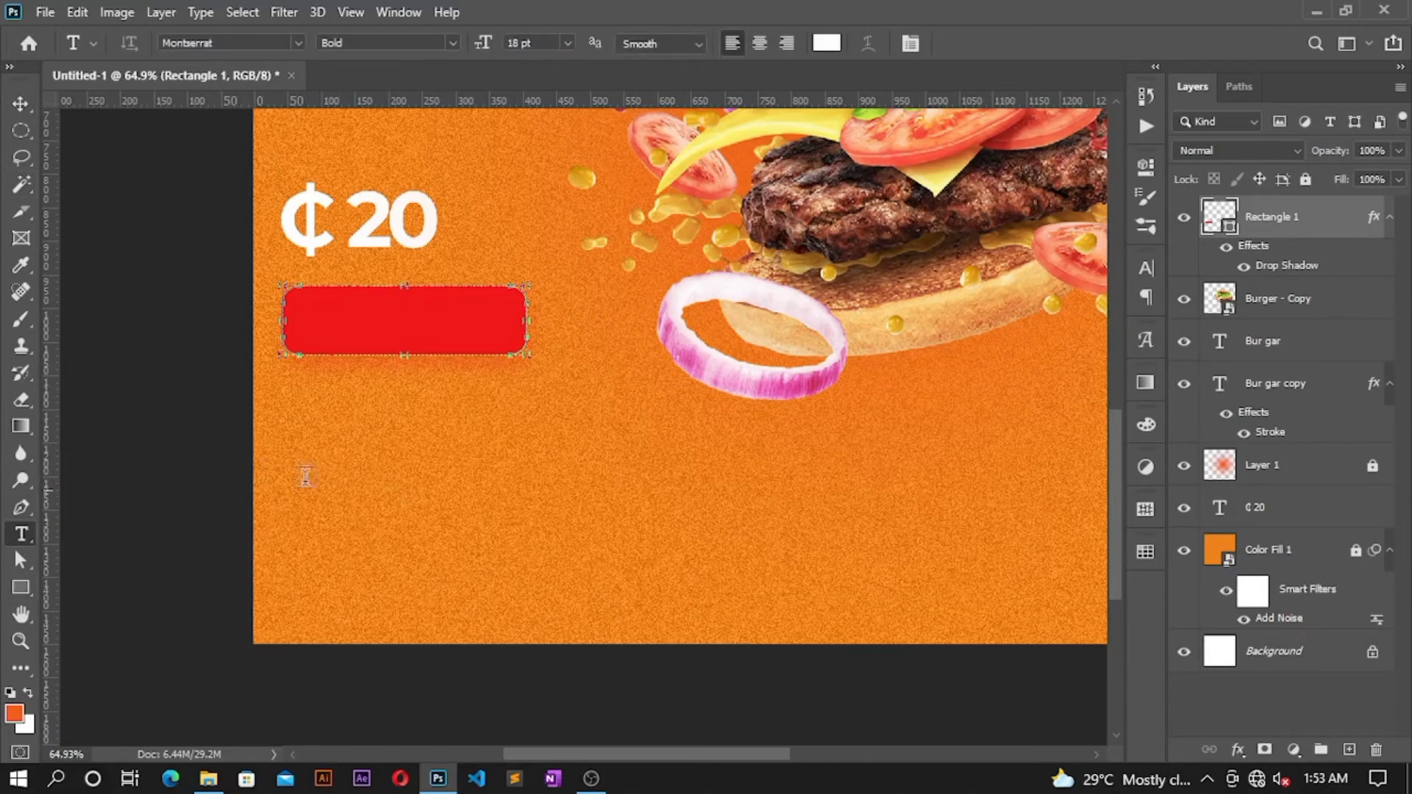
pyautogui.click(383, 444)
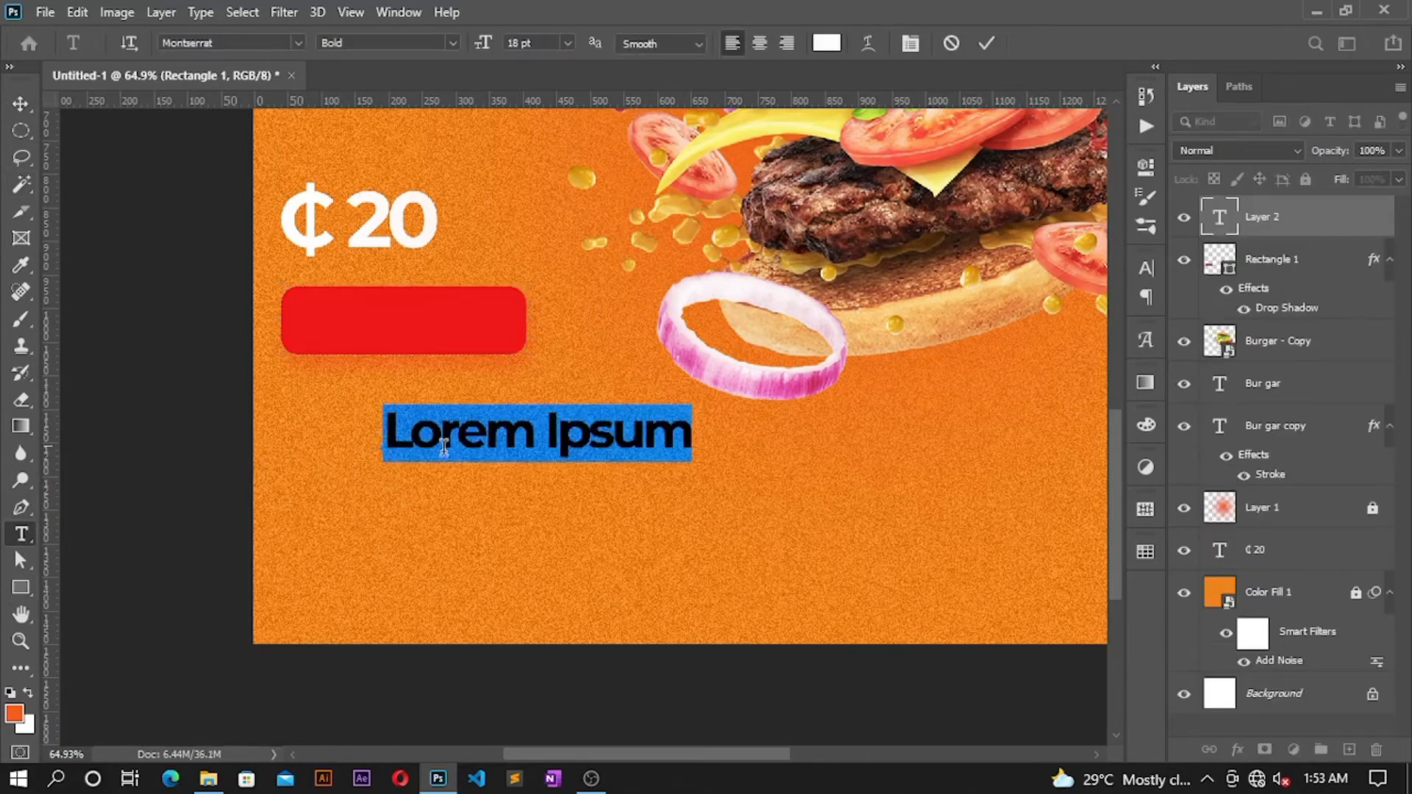
pyautogui.click(233, 44)
pyautogui.write('mtn')
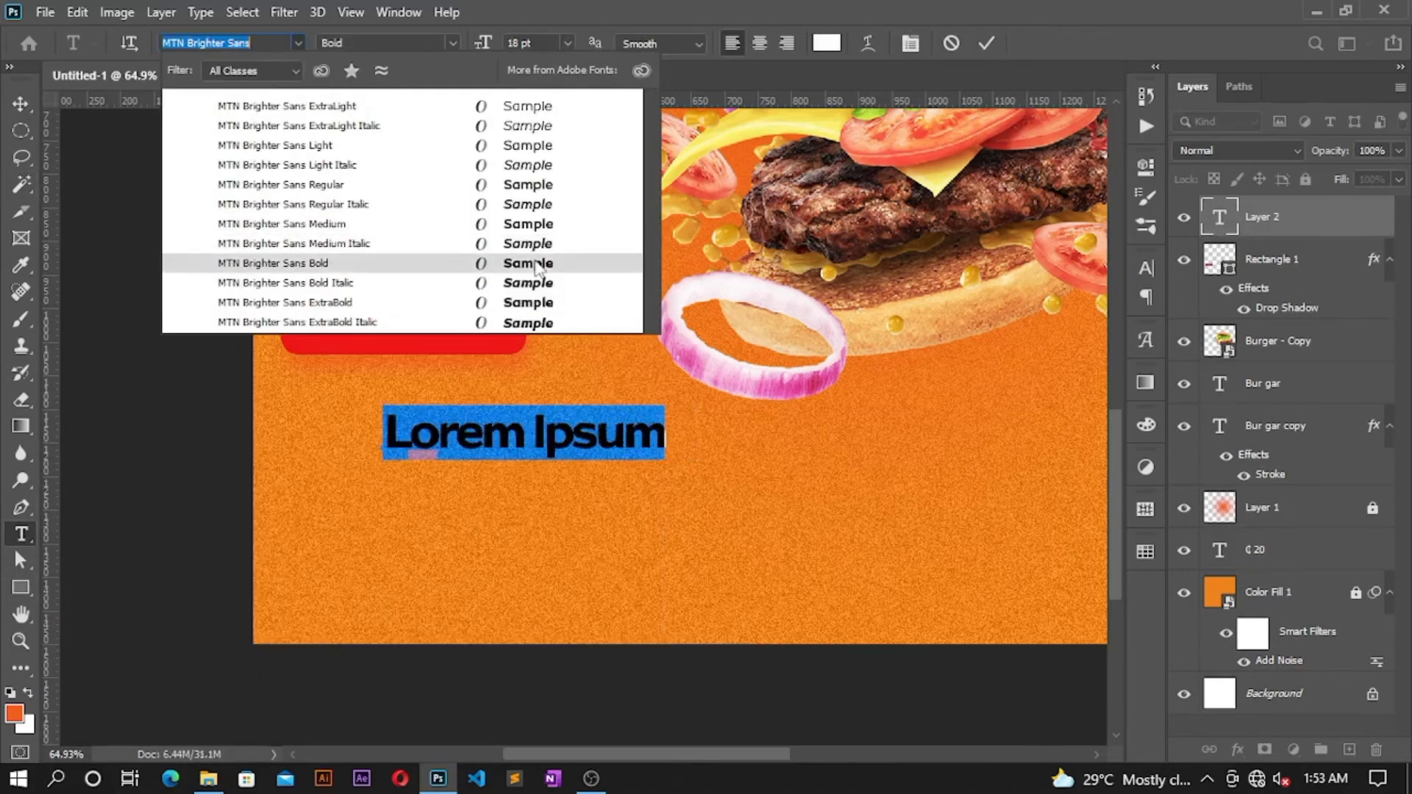
pyautogui.click(536, 262)
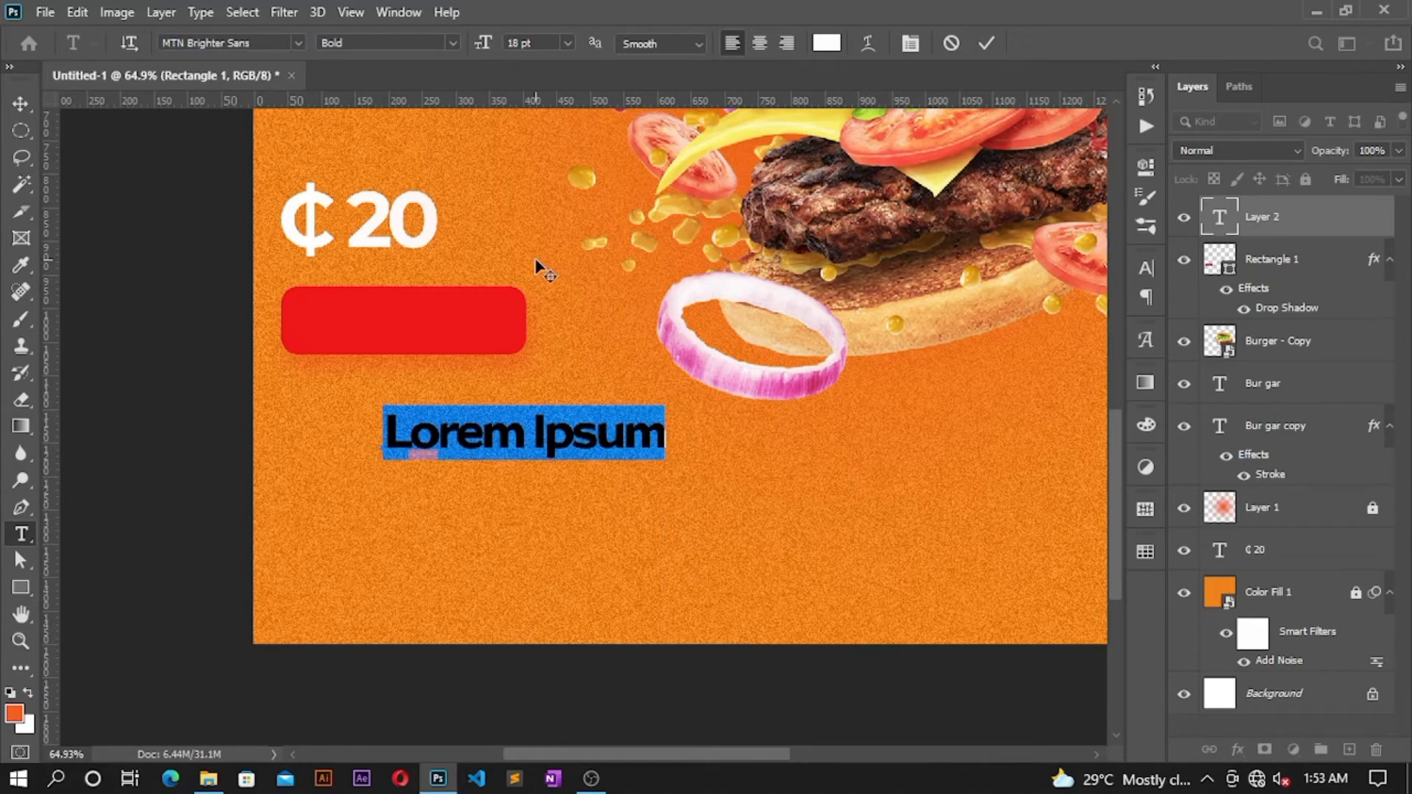
# Step: Type 'Buy now', commit it, and move it onto the red rounded button
pyautogui.write('Biu')
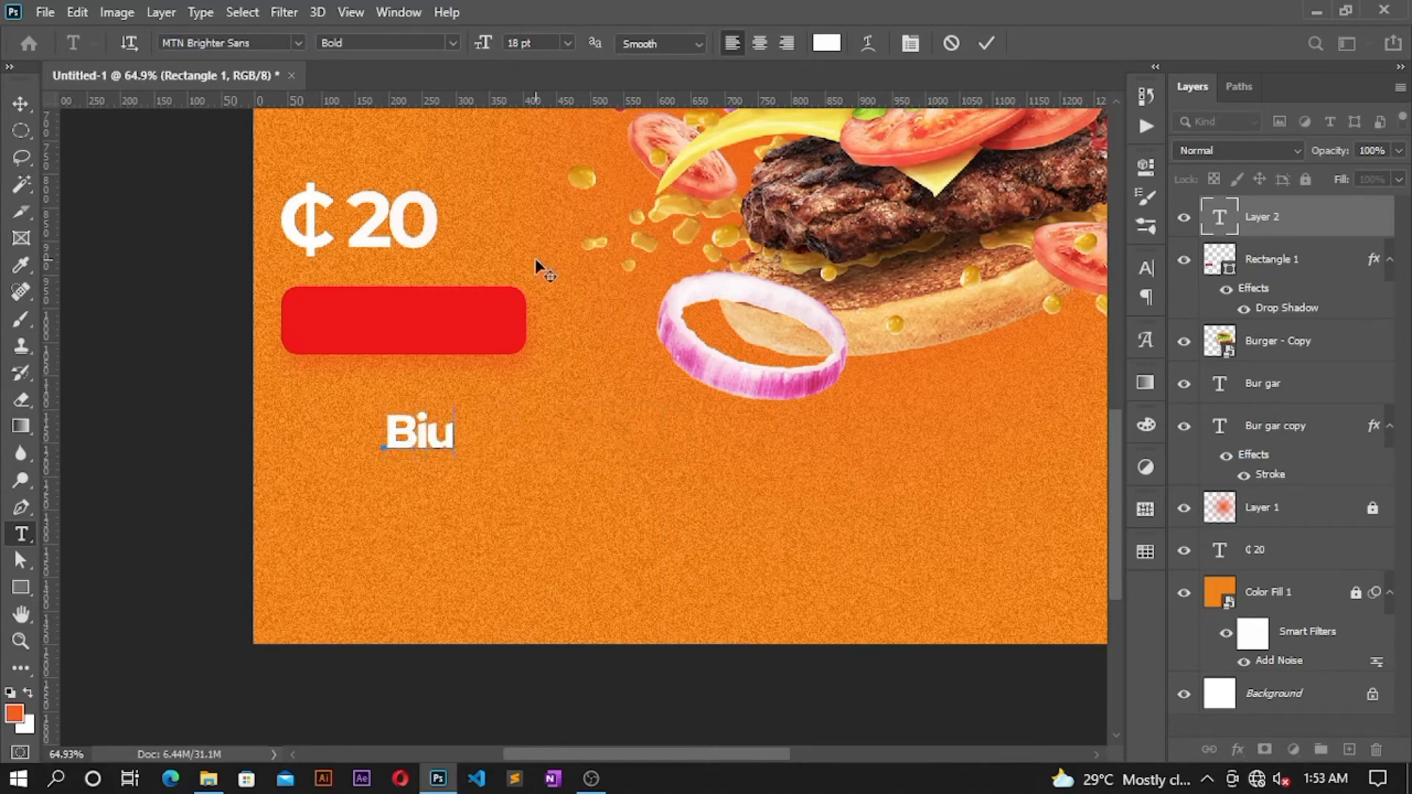
pyautogui.press('BackSpace')
pyautogui.write('uy')
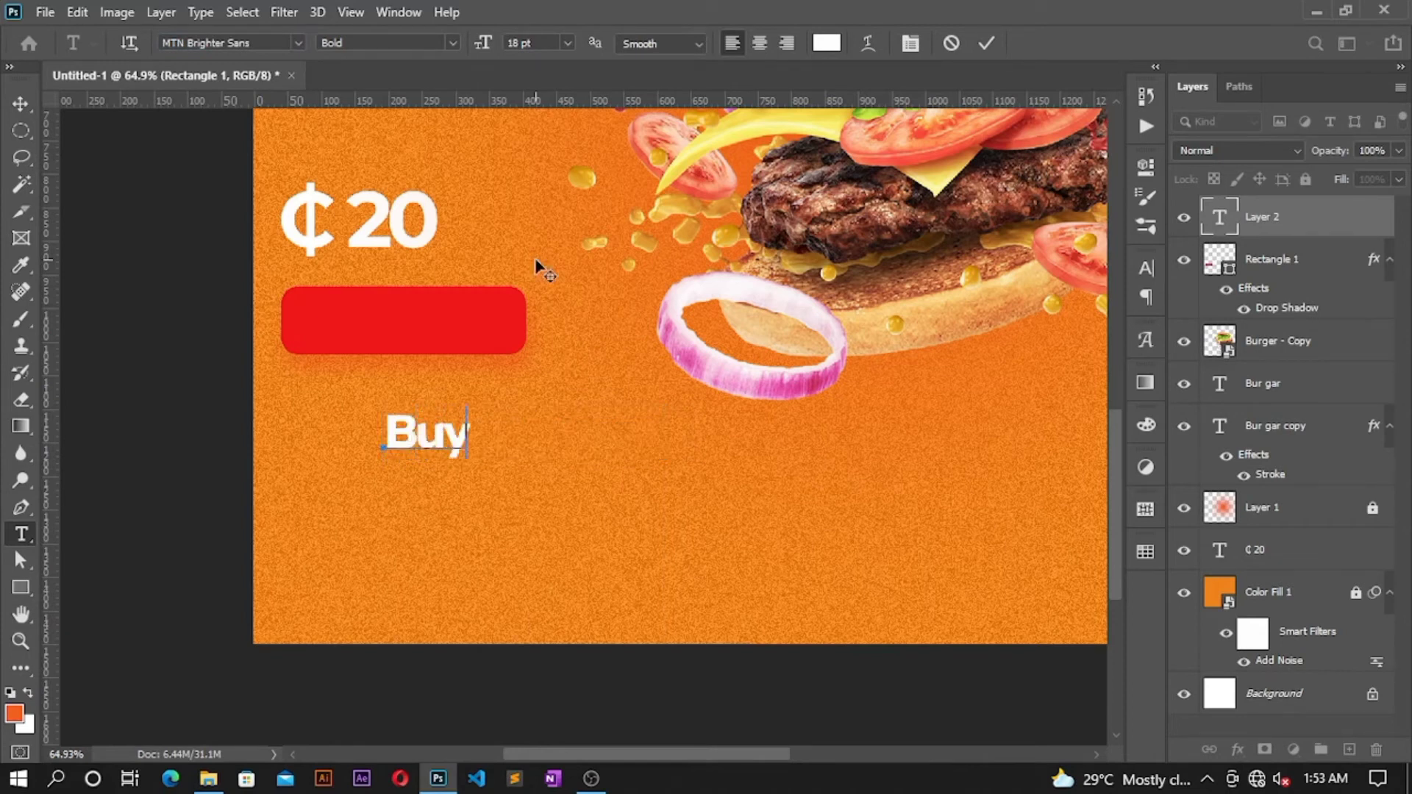
pyautogui.write(' now')
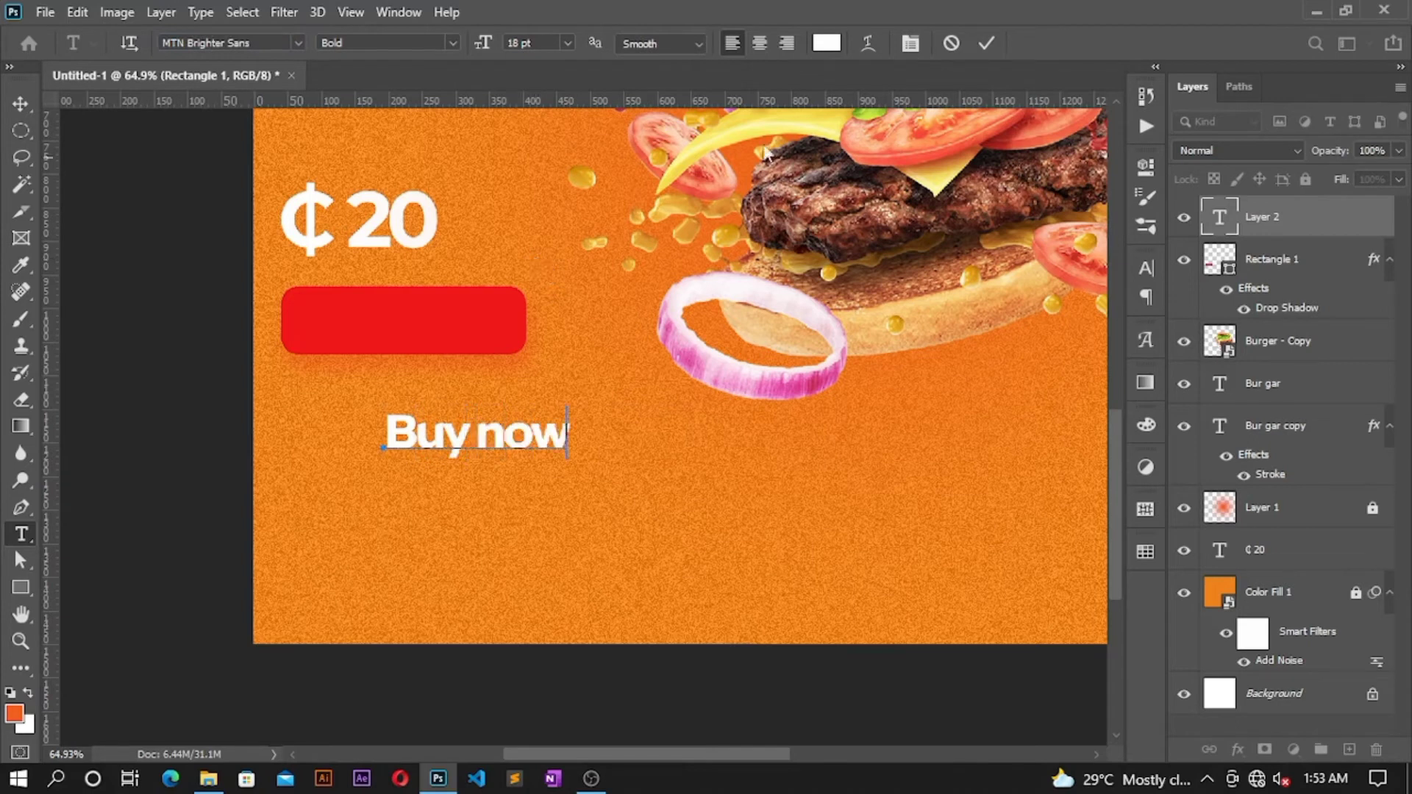
pyautogui.click(986, 43)
pyautogui.press('v')
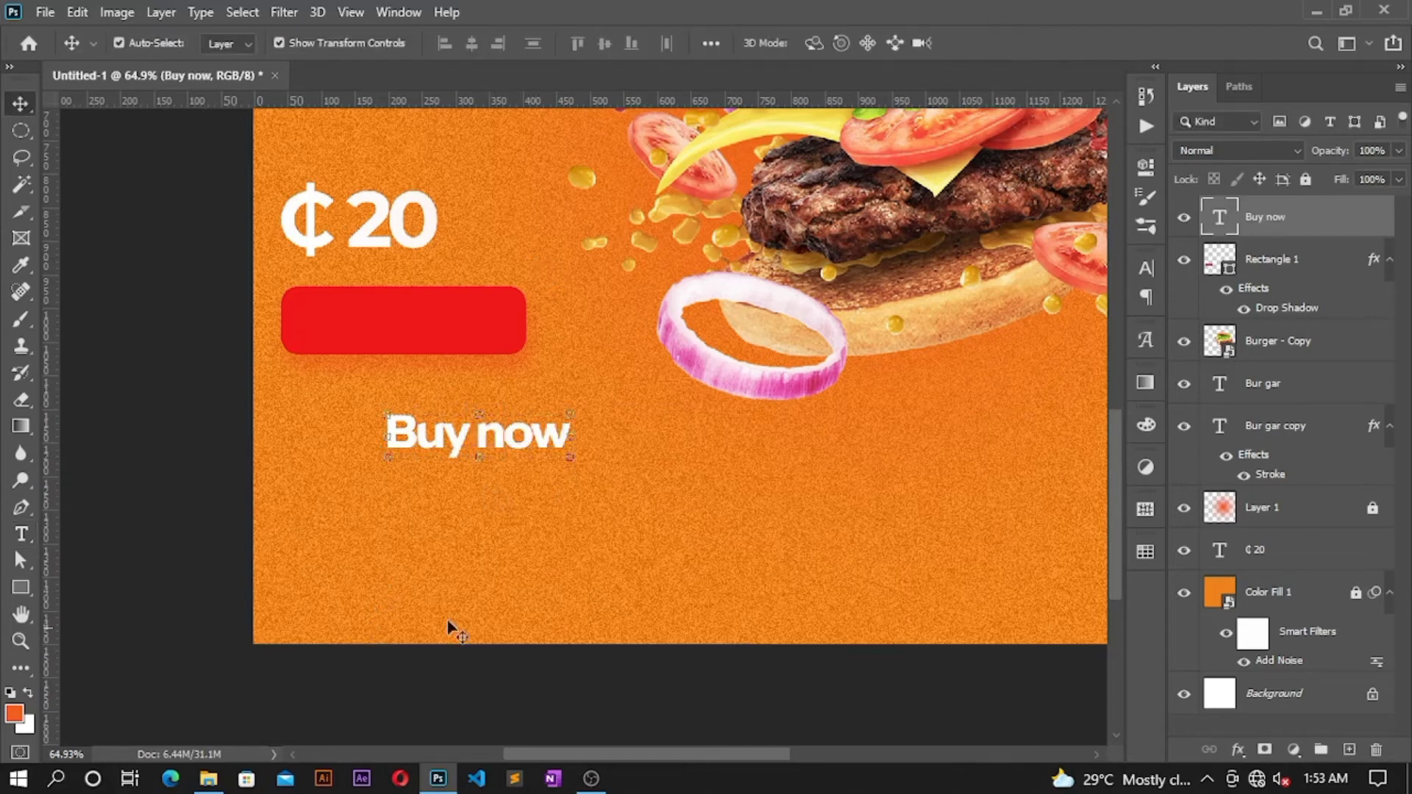
pyautogui.moveTo(529, 440); pyautogui.dragTo(459, 329)
pyautogui.scroll(-2, 631, 466)
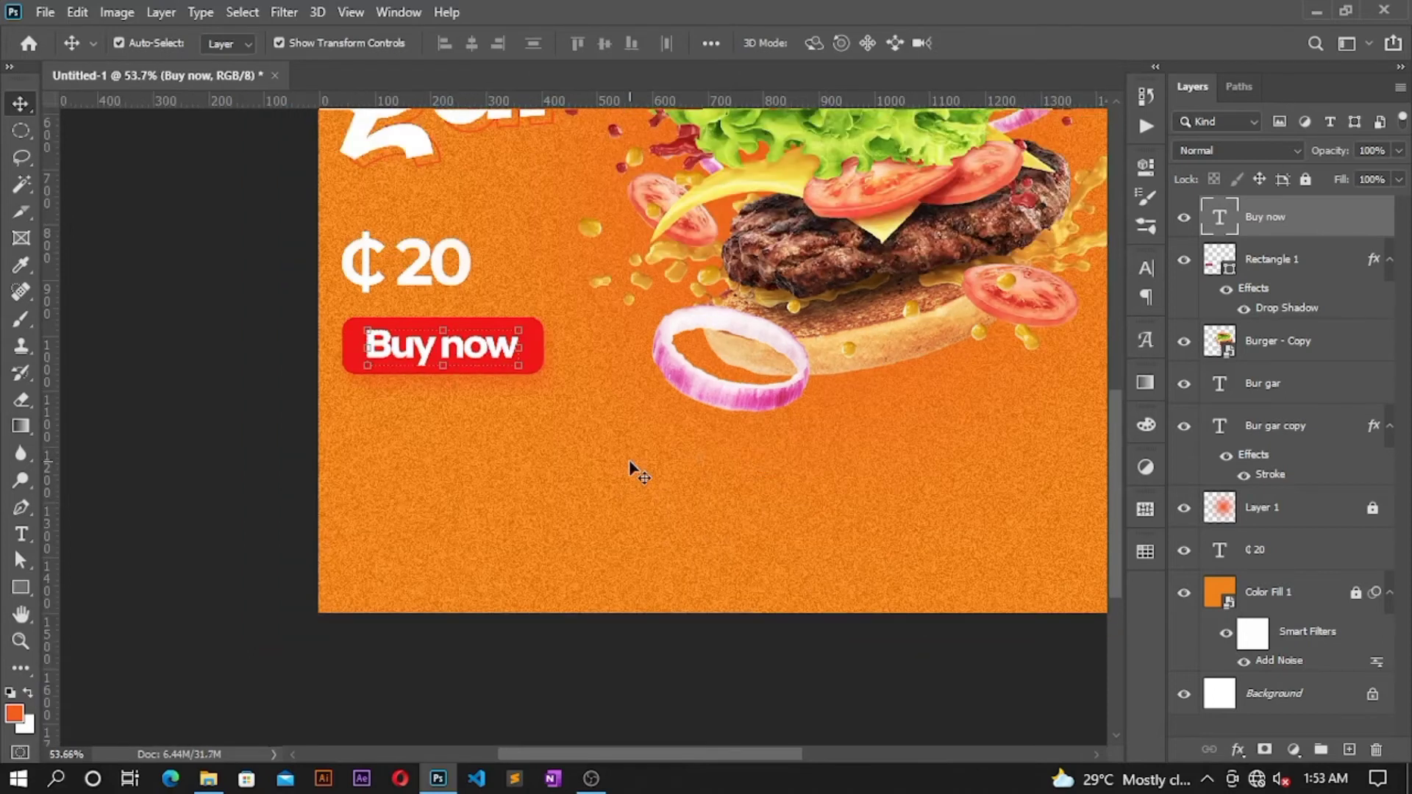
pyautogui.hscroll(3, 558, 428)
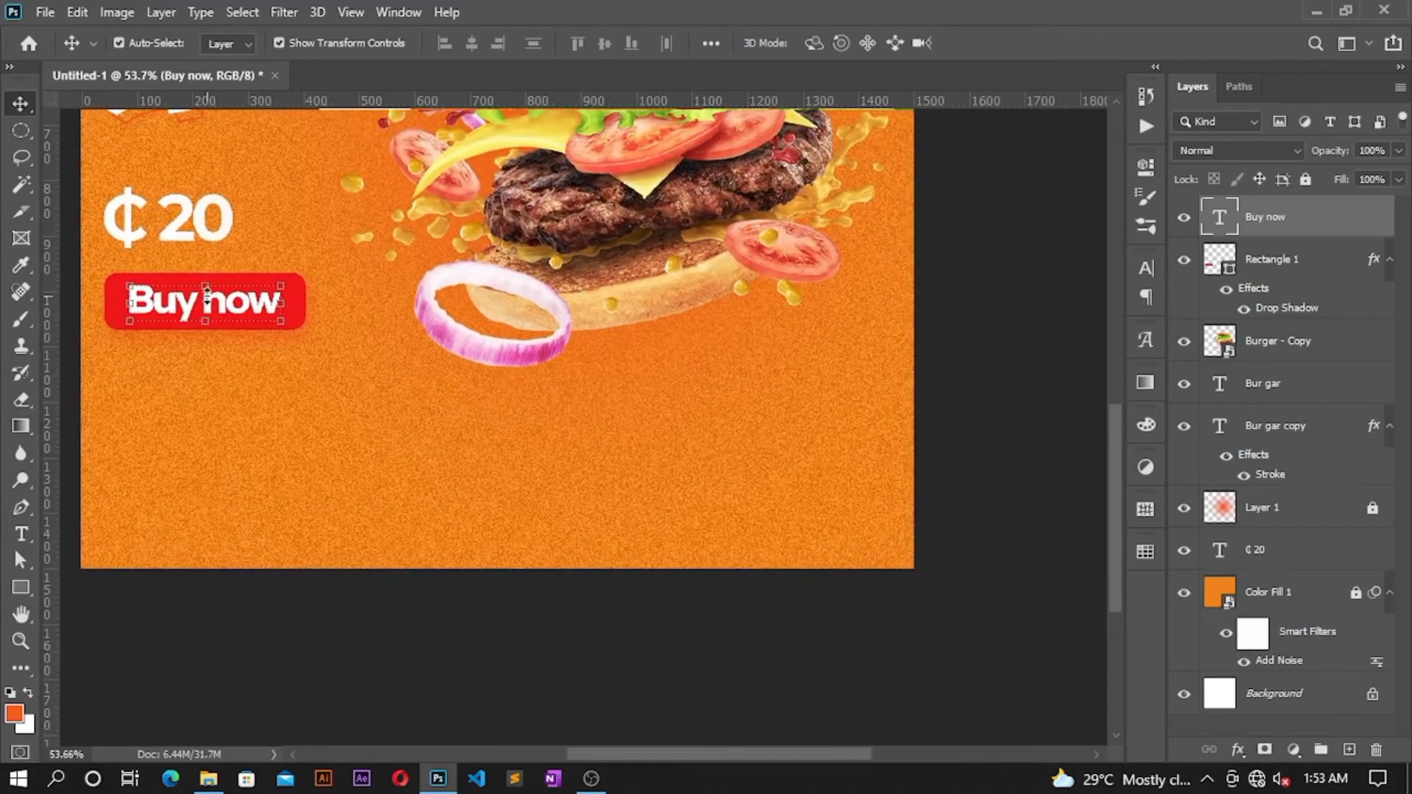
# Step: Duplicate the Buy now text near the bottom and change it to 'call/whatsapp:' plus the phone number
pyautogui.moveTo(225, 305); pyautogui.dragTo(512, 502)
pyautogui.doubleClick(511, 502)
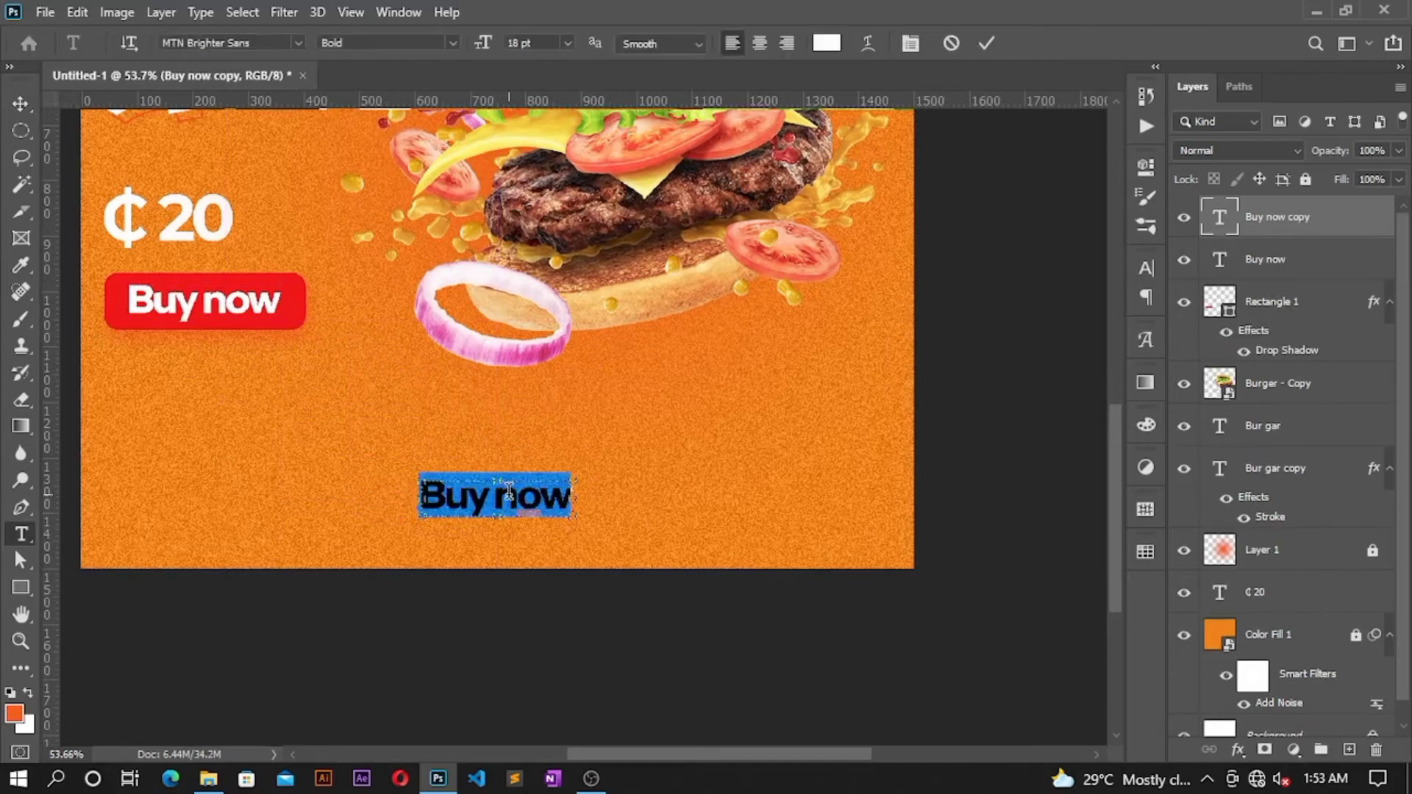
pyautogui.write('cal')
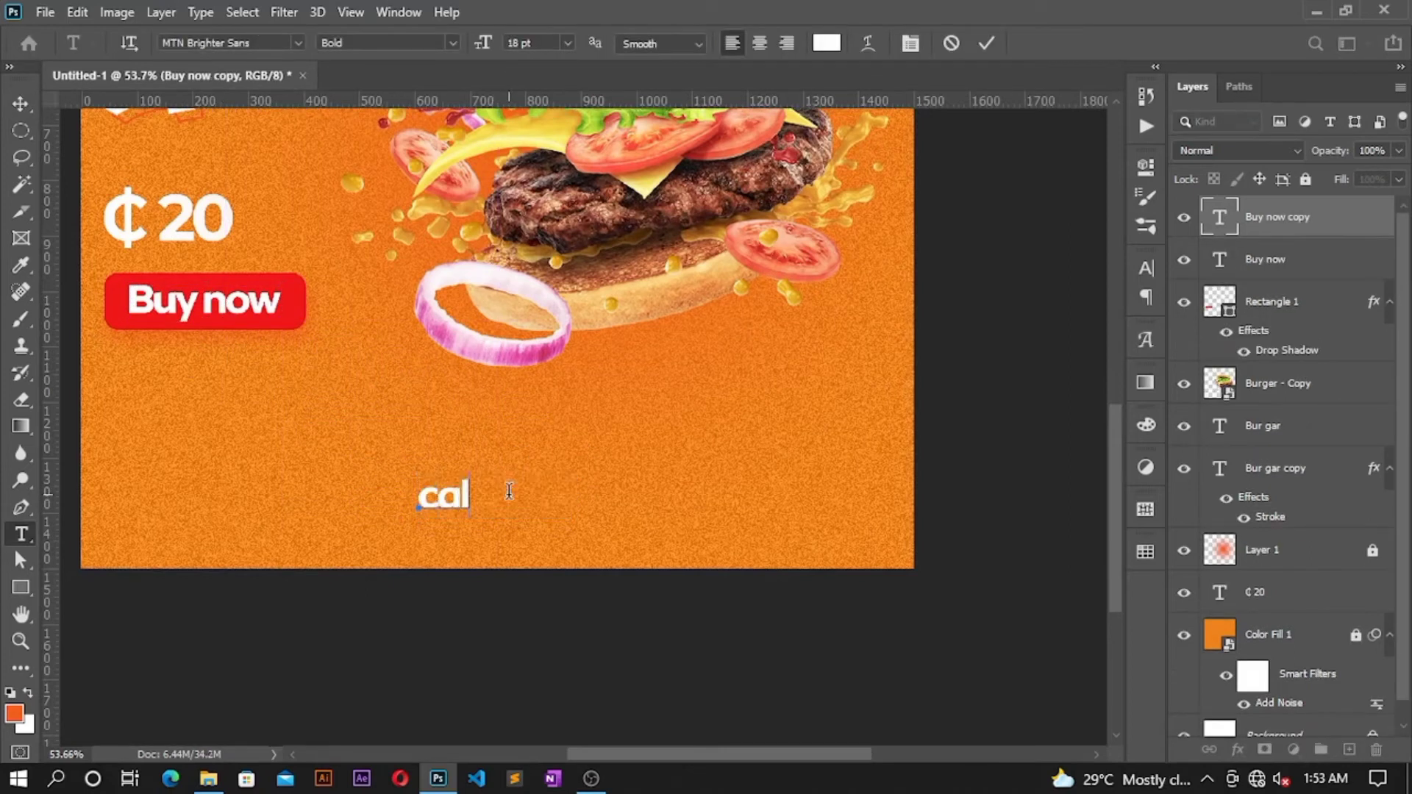
pyautogui.write('l/wht')
pyautogui.press('BackSpace')
pyautogui.press('BackSpace')
pyautogui.write('a')
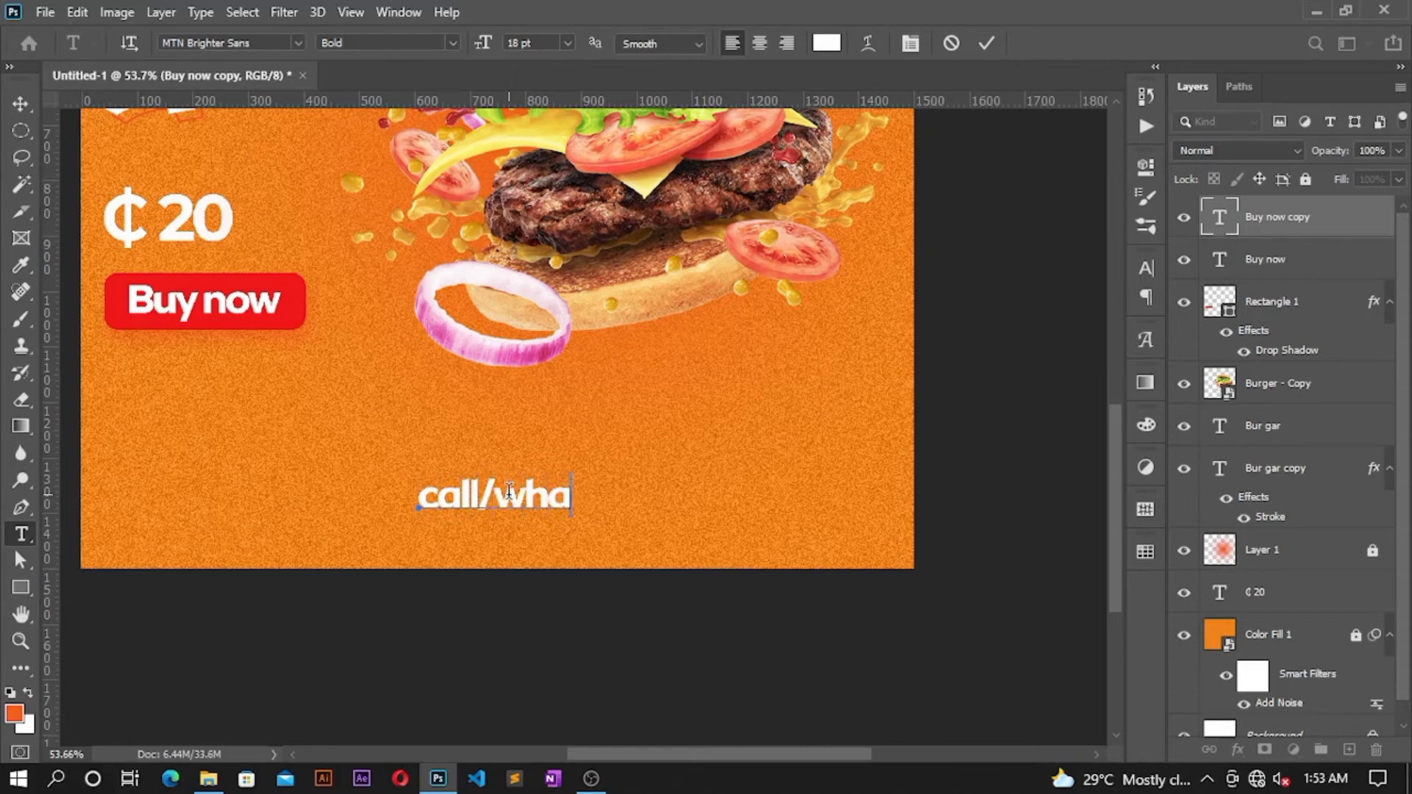
pyautogui.write('tsapp')
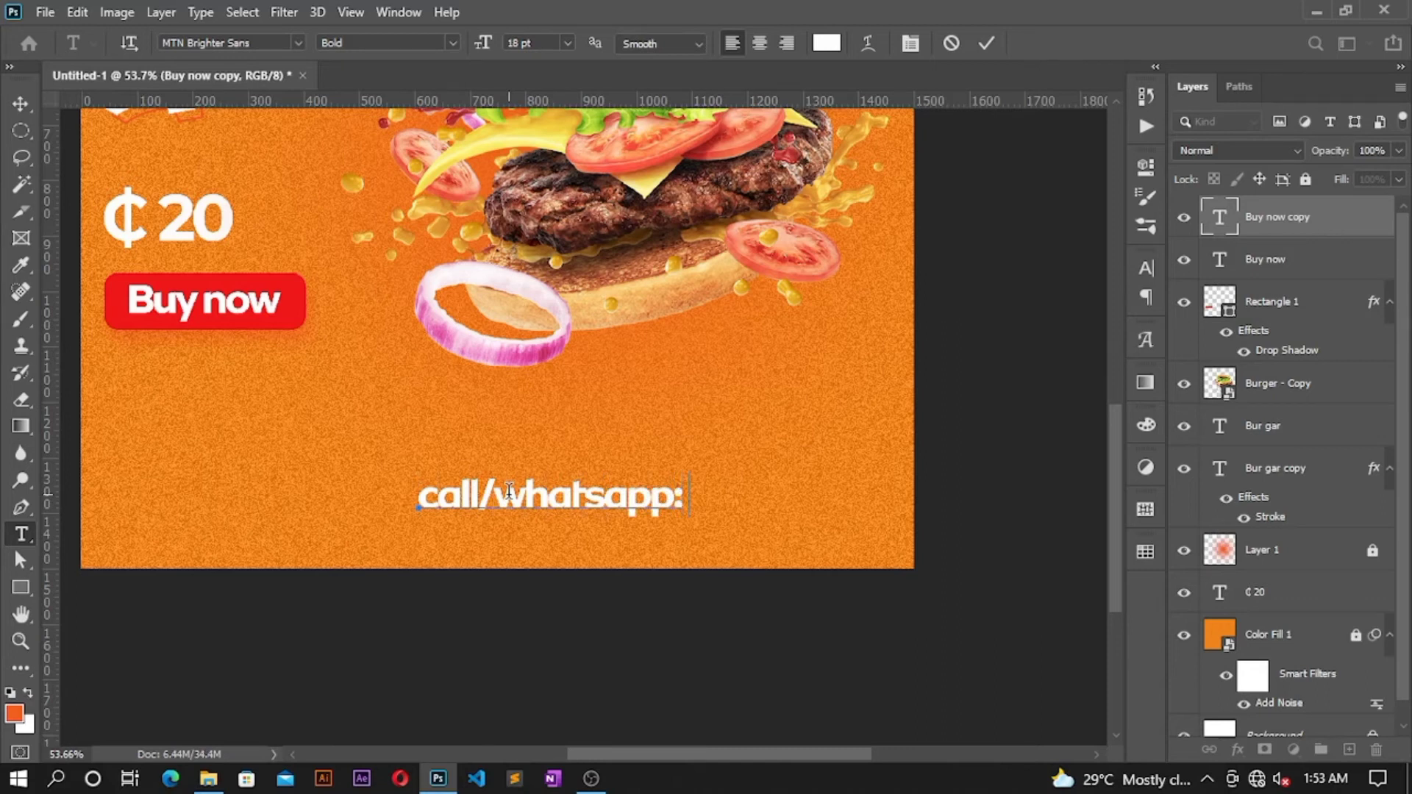
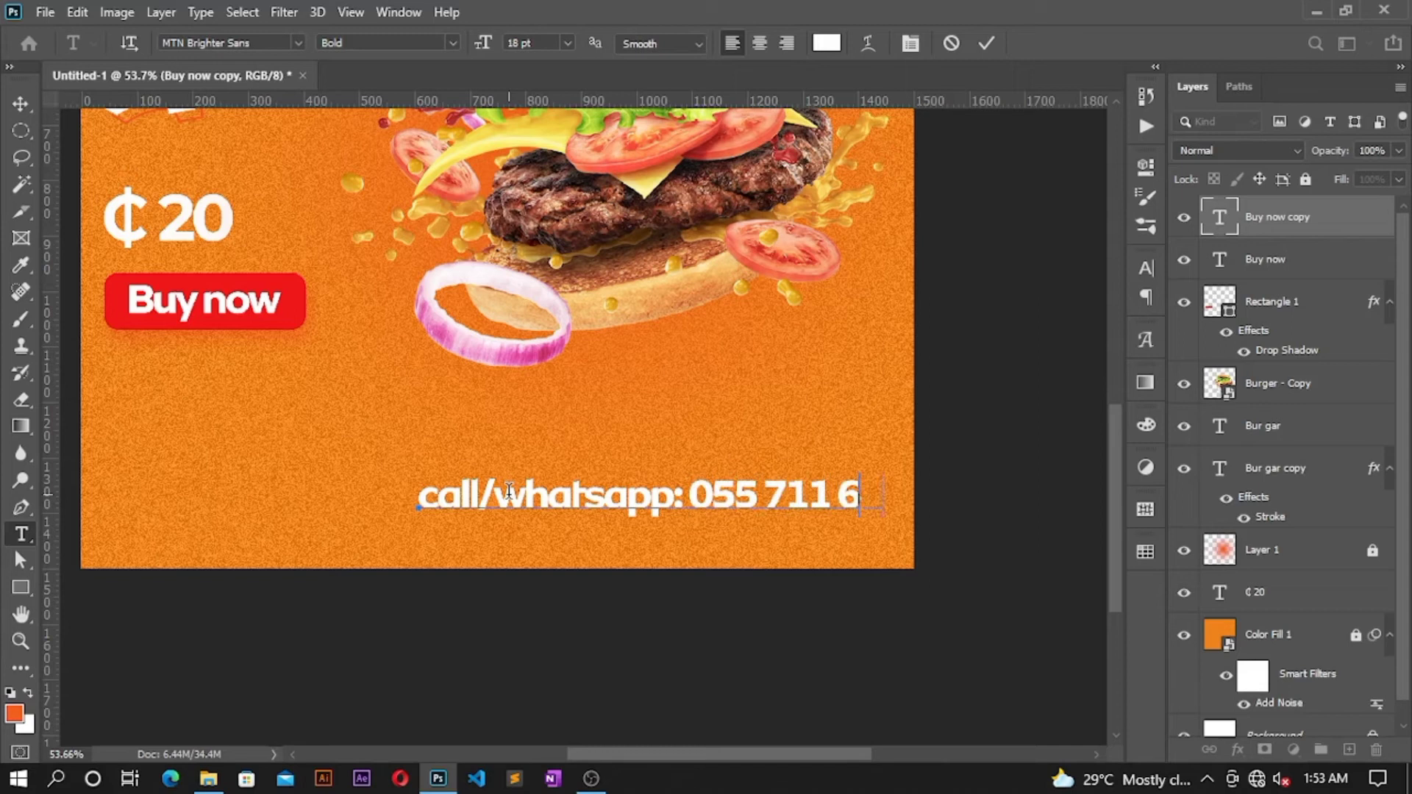
pyautogui.hotkey('ctrl', 'a')
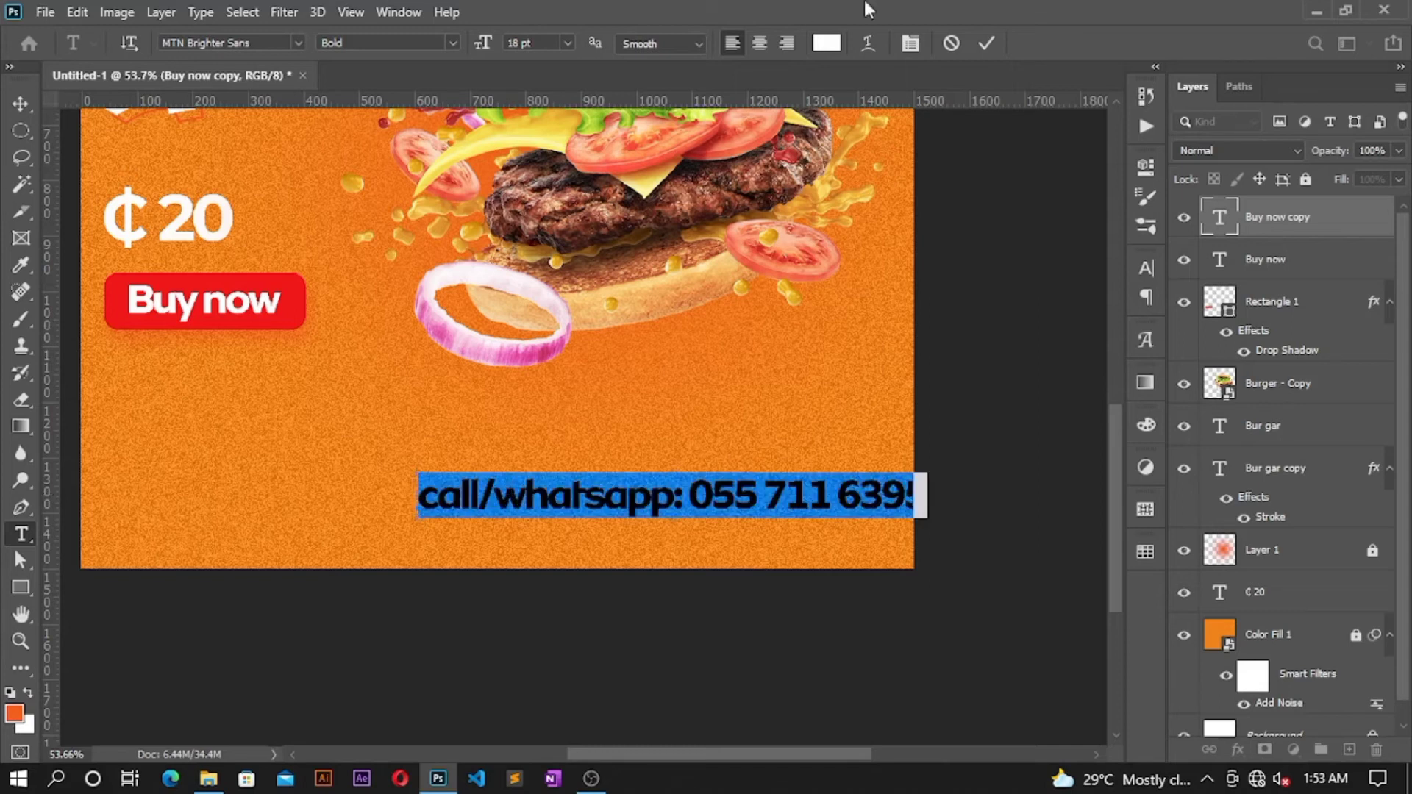
pyautogui.click(986, 44)
# Step: Scale the contact line to about 72% and centre it near the poster bottom
pyautogui.press('v')
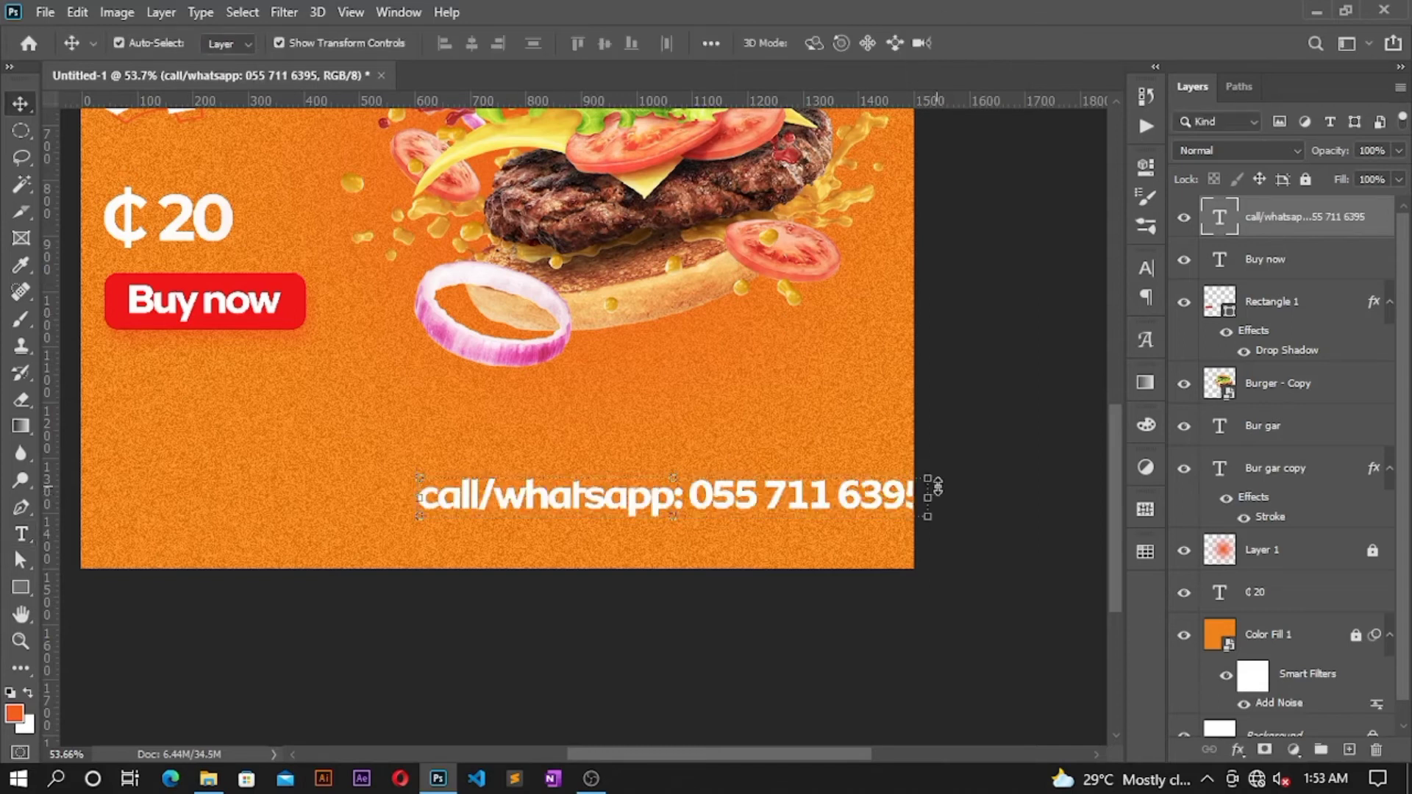
pyautogui.moveTo(925, 497); pyautogui.dragTo(788, 495)
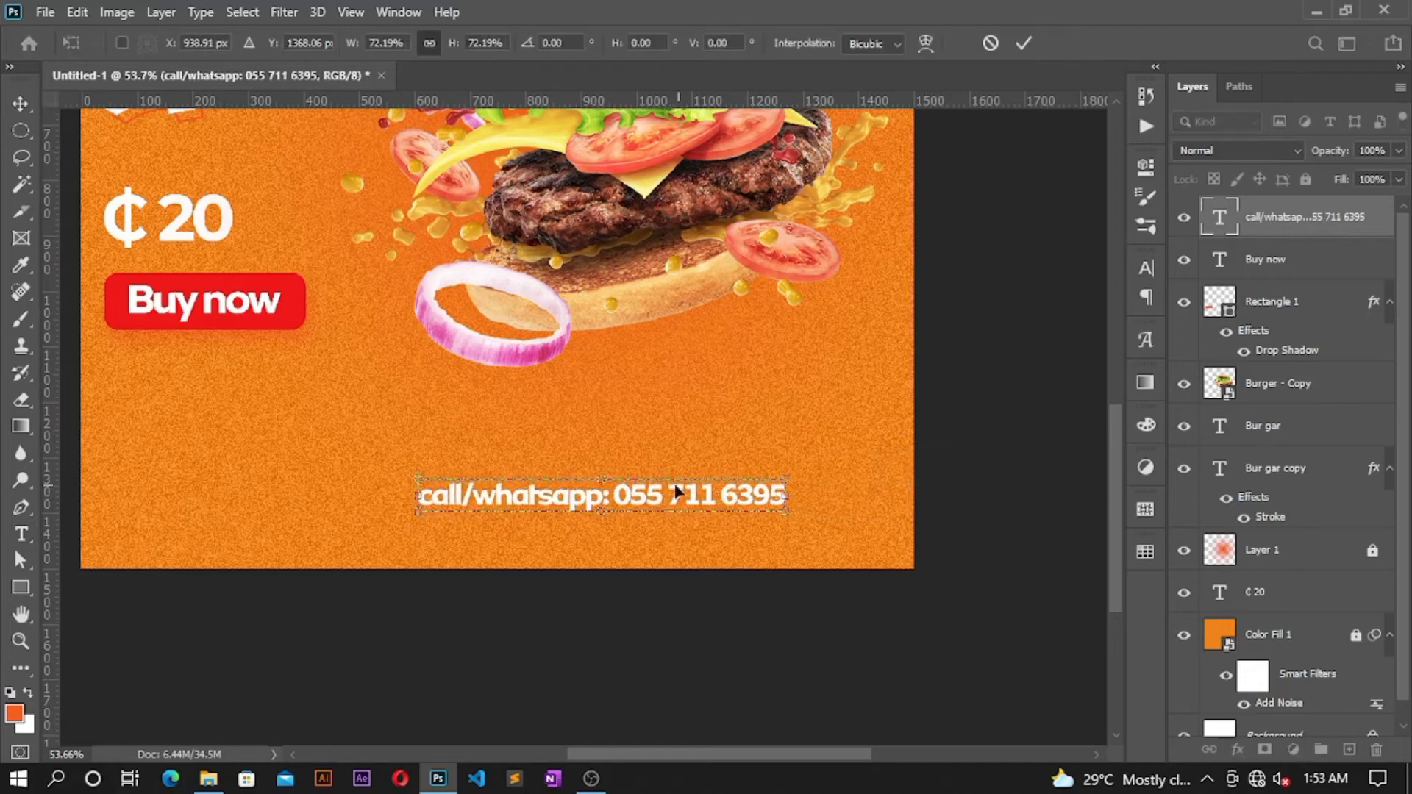
pyautogui.moveTo(672, 495); pyautogui.dragTo(639, 519)
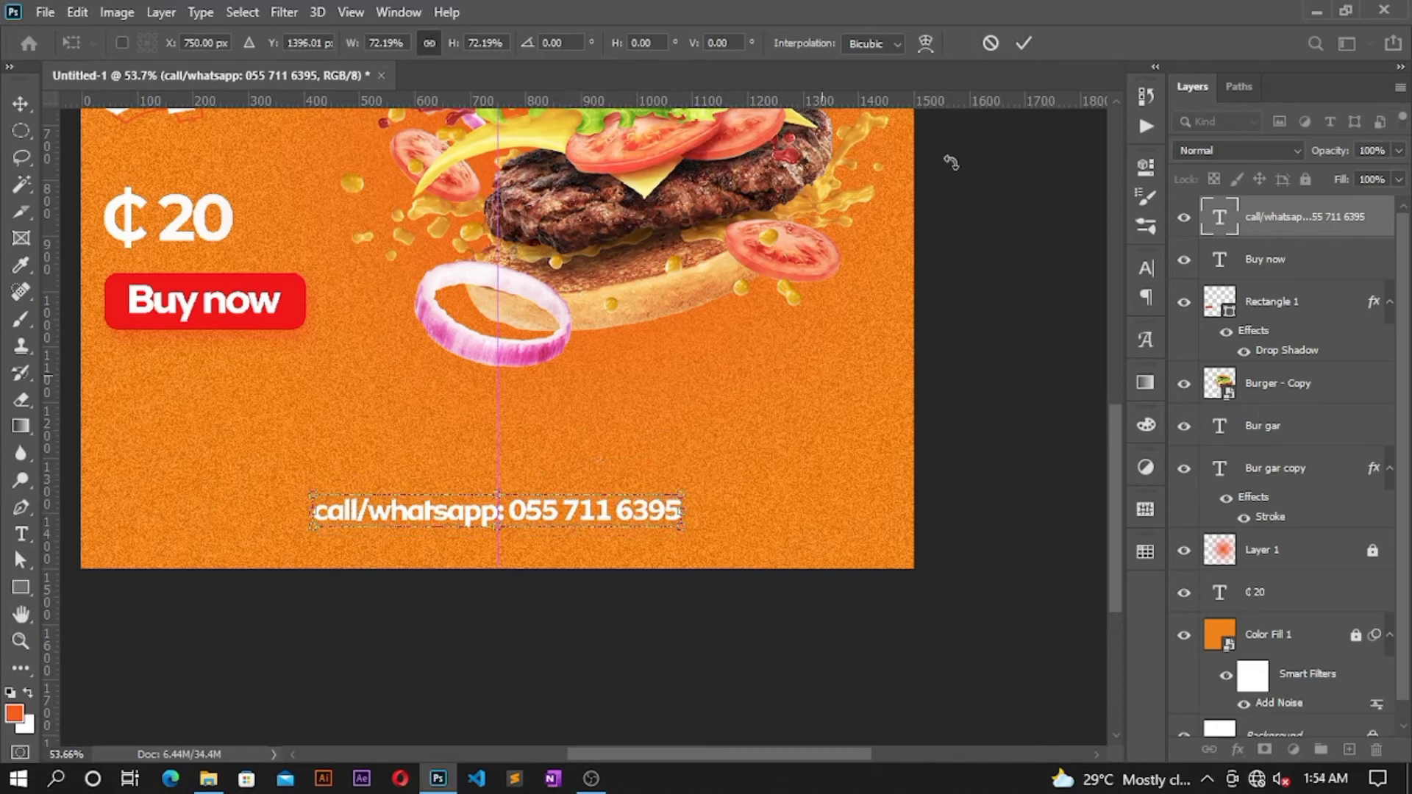
pyautogui.click(1023, 43)
pyautogui.scroll(2, 647, 349)
pyautogui.scroll(-3, 600, 353)
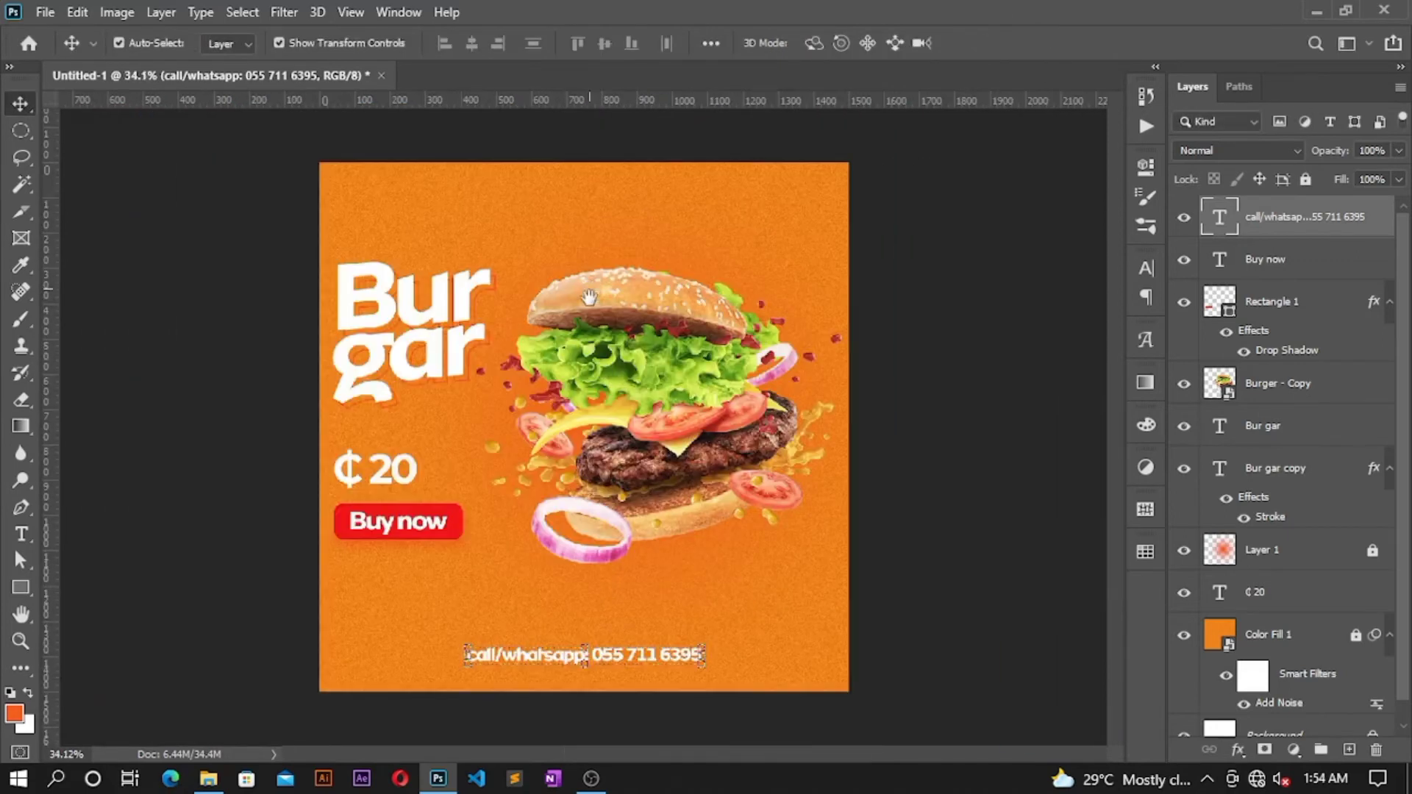
pyautogui.scroll(4, 367, 164)
pyautogui.moveTo(366, 164); pyautogui.dragTo(400, 324)
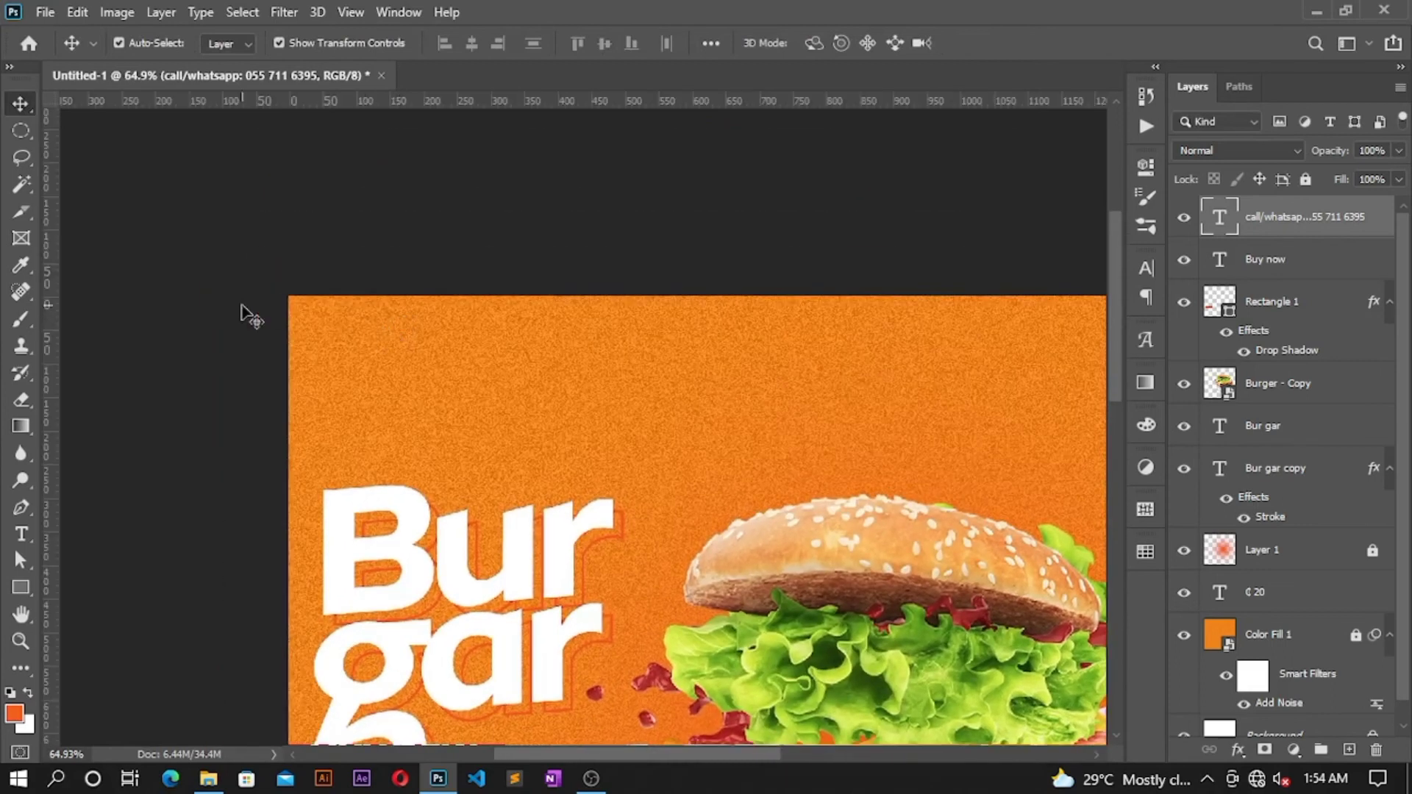
# Step: Draw a 142 px square outline near the ad's top-left corner
pyautogui.click(21, 588)
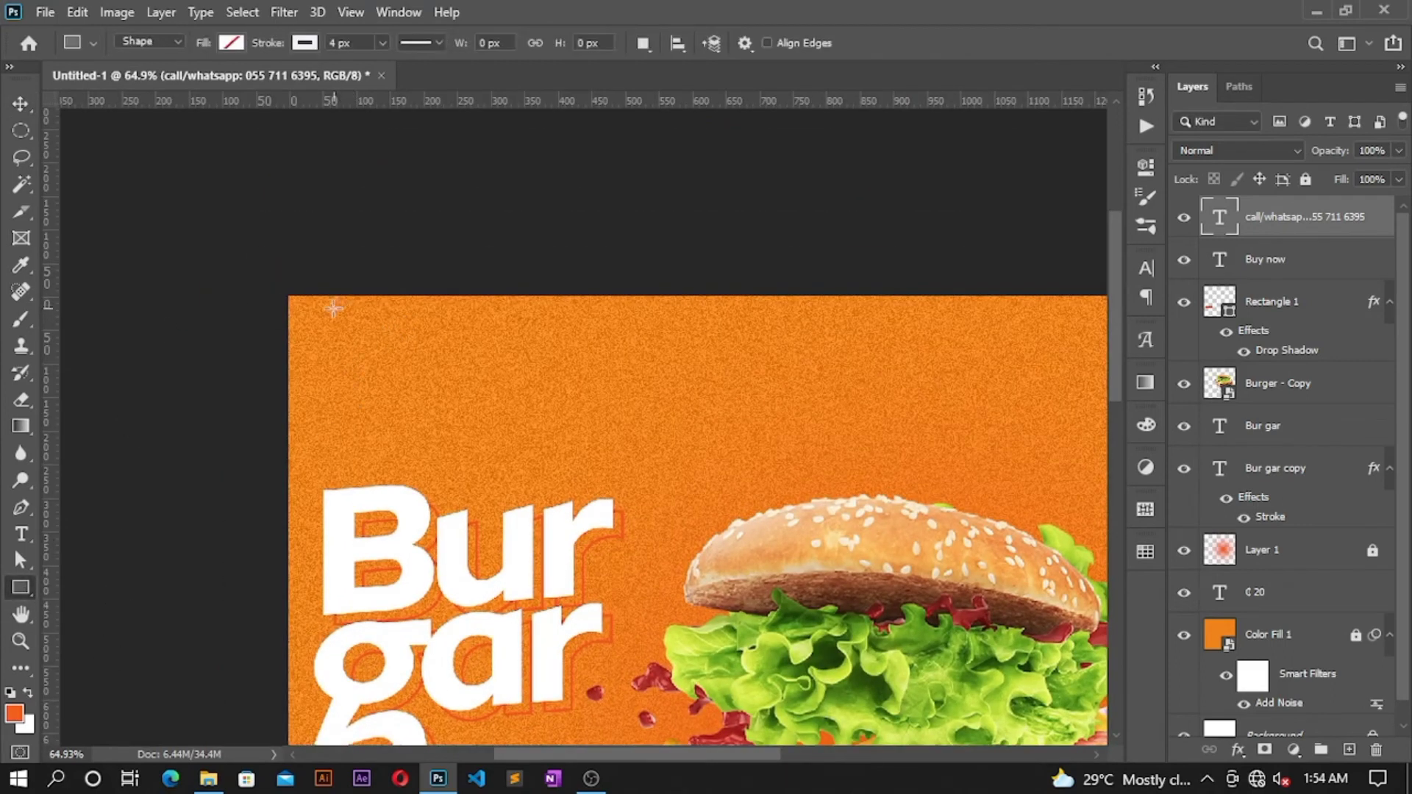
pyautogui.moveTo(330, 312); pyautogui.dragTo(425, 423)
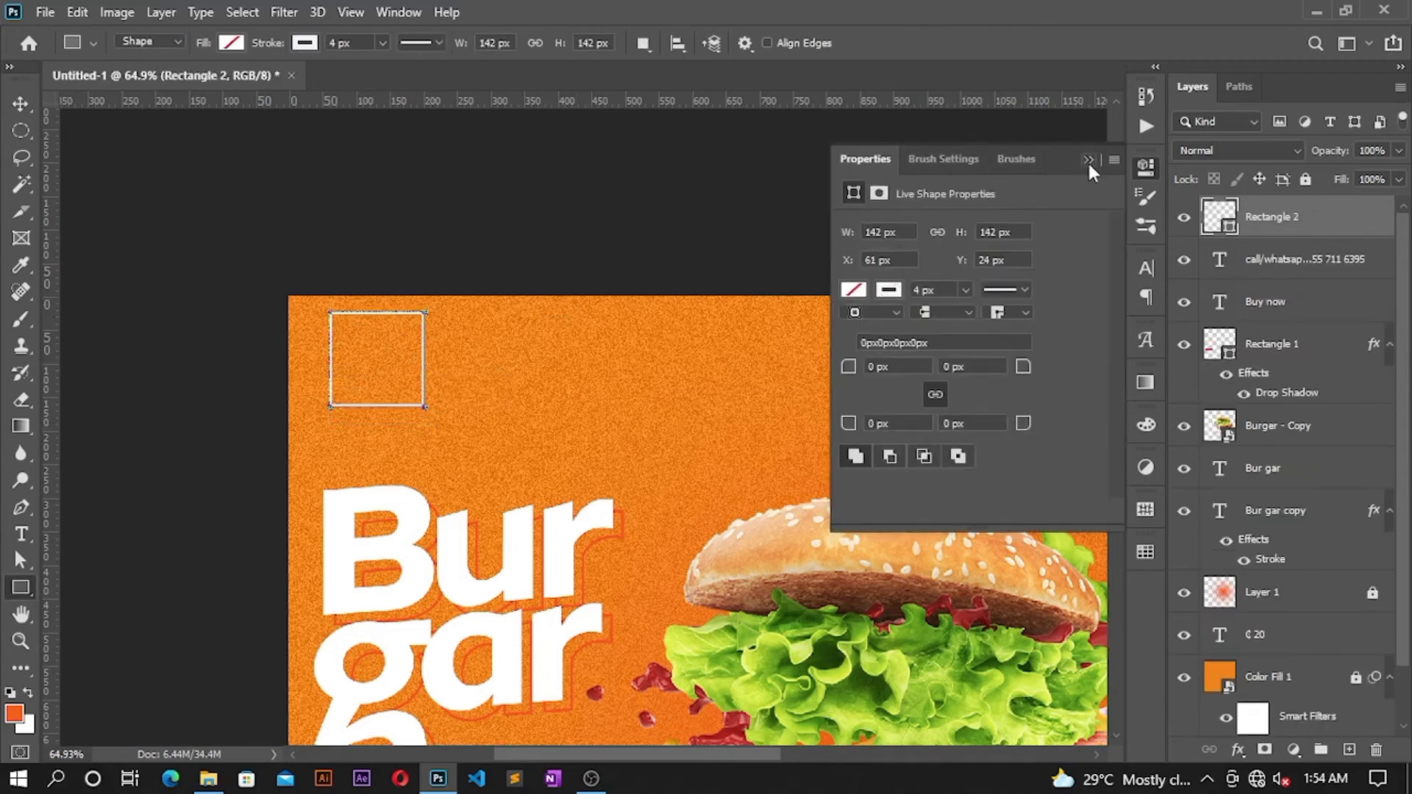
pyautogui.click(1087, 160)
# Step: Add two-line 'food' / 'logo' text and move it inside the square
pyautogui.press('t')
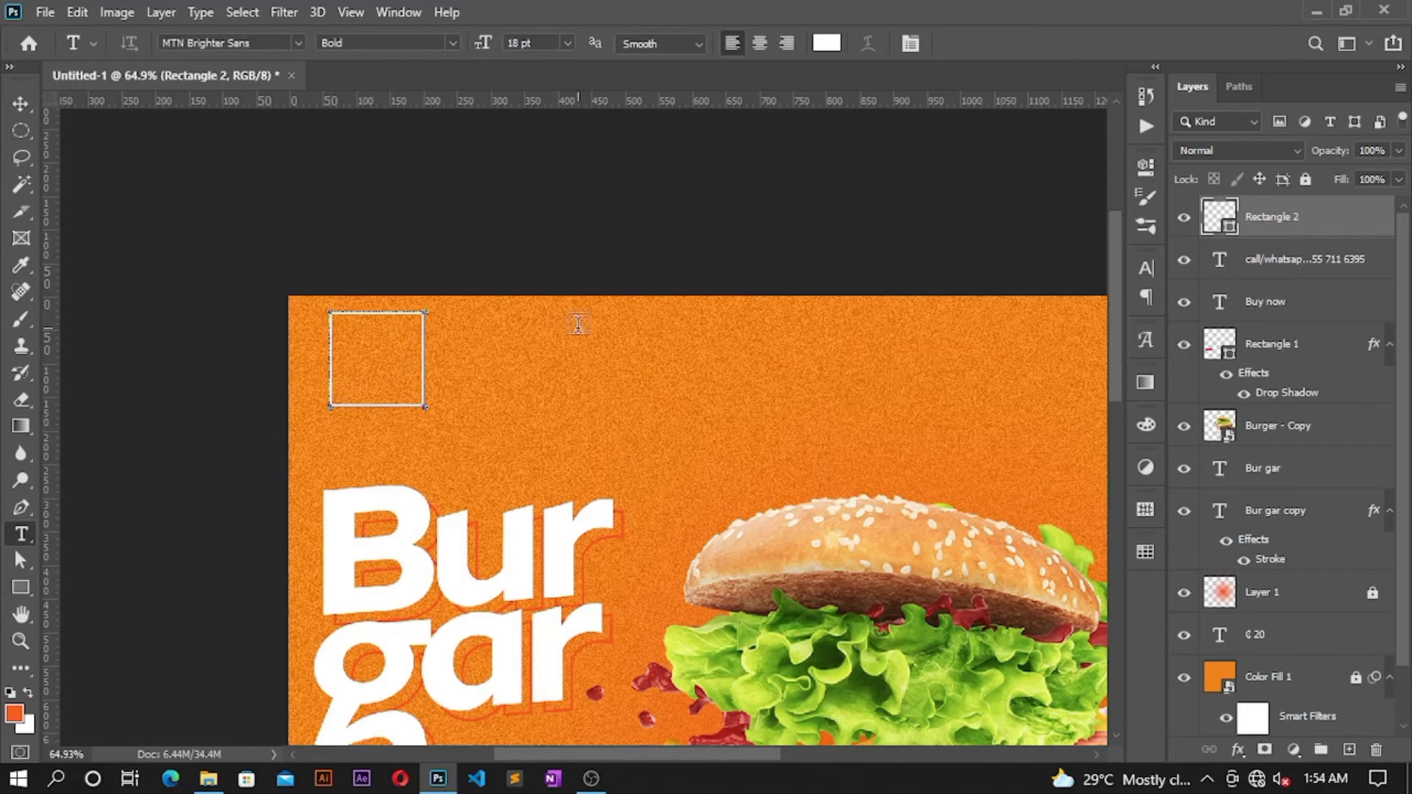
pyautogui.click(518, 345)
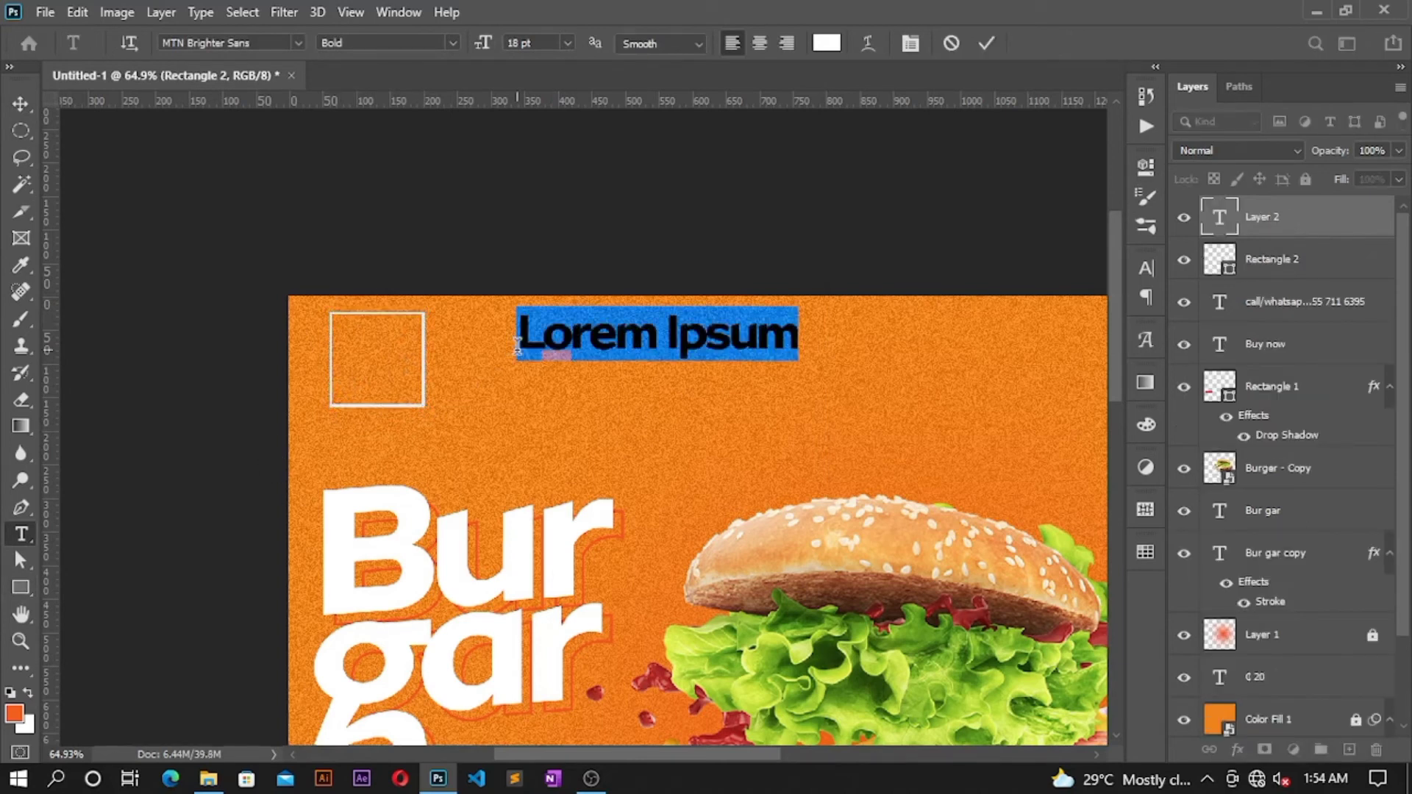
pyautogui.write('food')
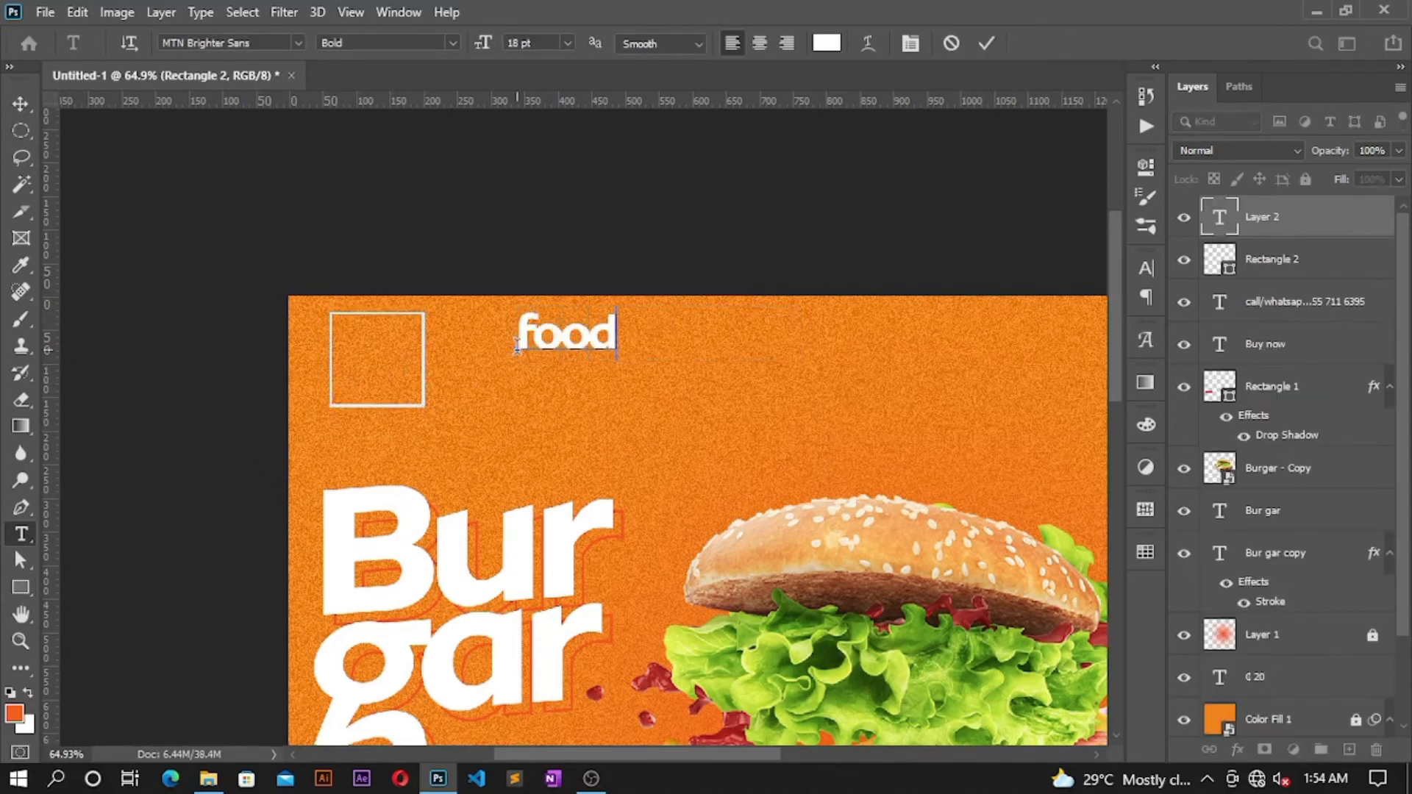
pyautogui.press('BackSpace')
pyautogui.write('d')
pyautogui.press('Return')
pyautogui.write('logo')
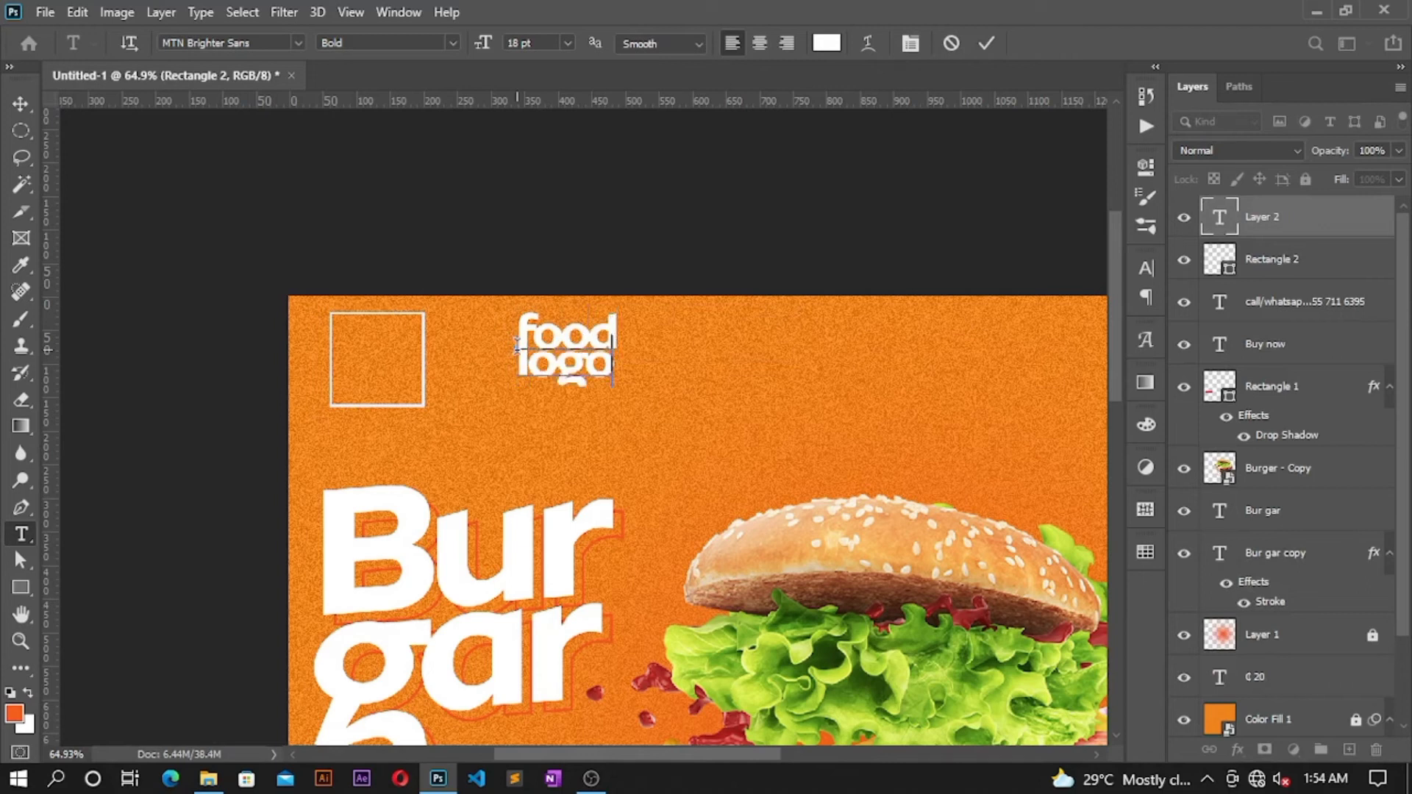
pyautogui.moveTo(746, 430); pyautogui.dragTo(474, 443)
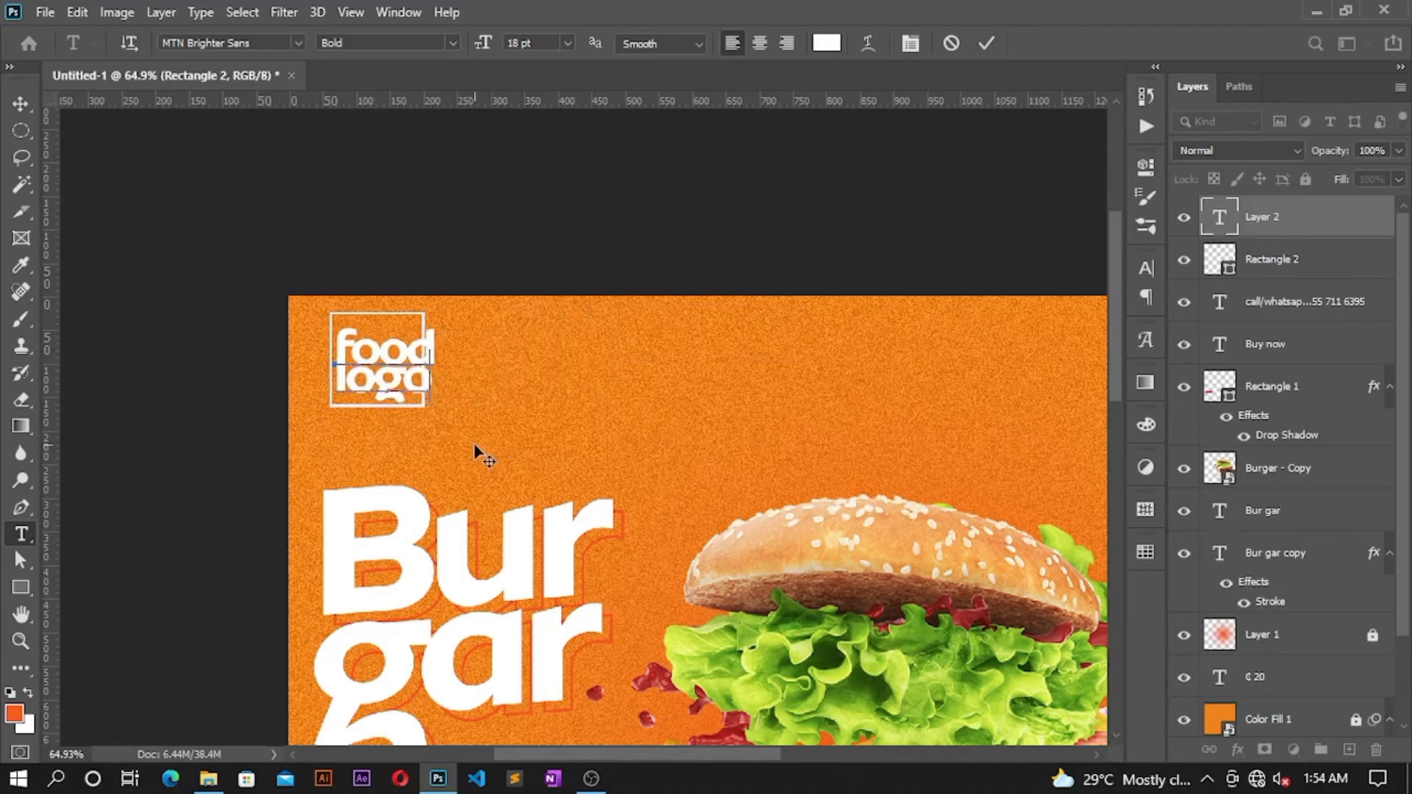
pyautogui.click(984, 41)
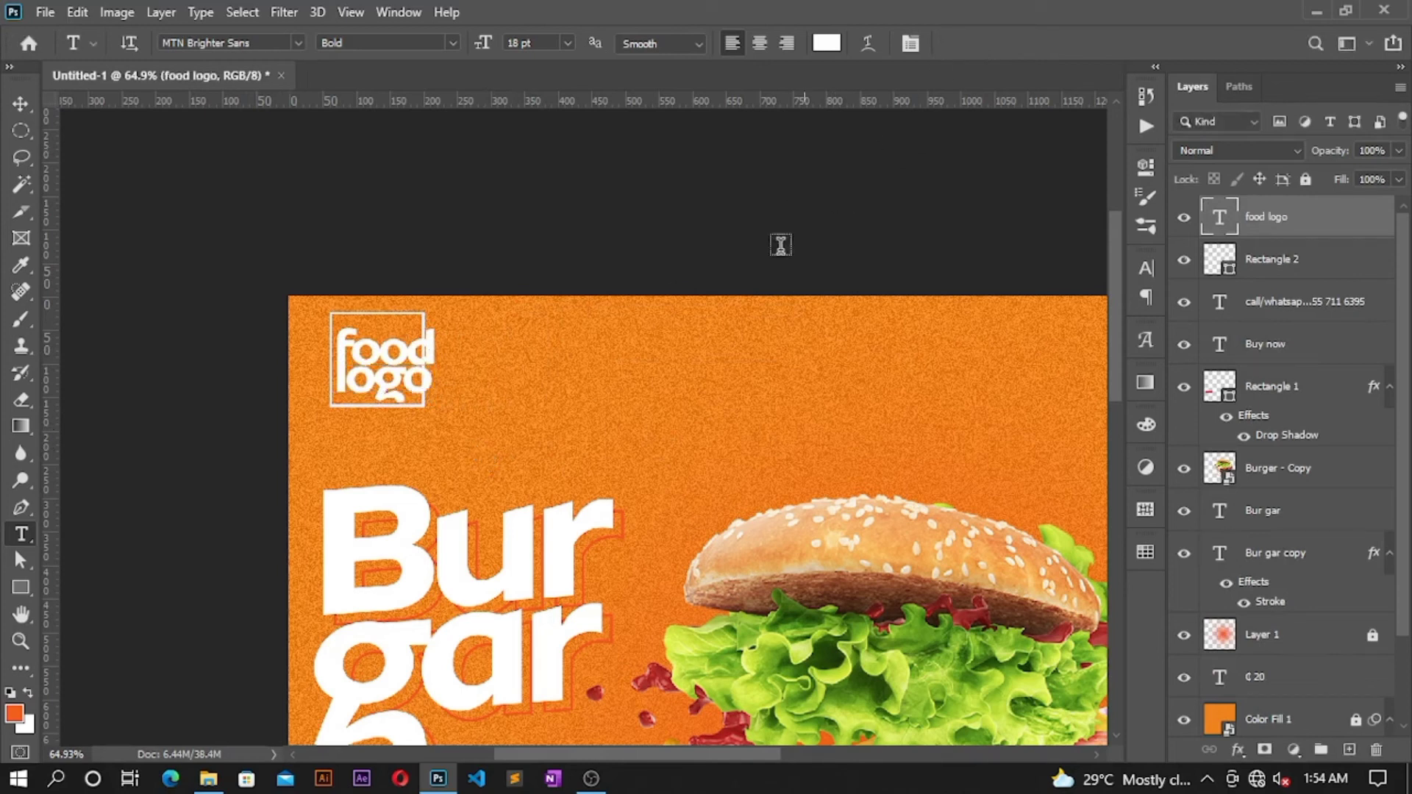
# Step: Scale the food logo text down to about 75% so it fits the square
pyautogui.press('v')
pyautogui.hotkey('ctrl', 't')
pyautogui.moveTo(433, 325); pyautogui.dragTo(405, 356)
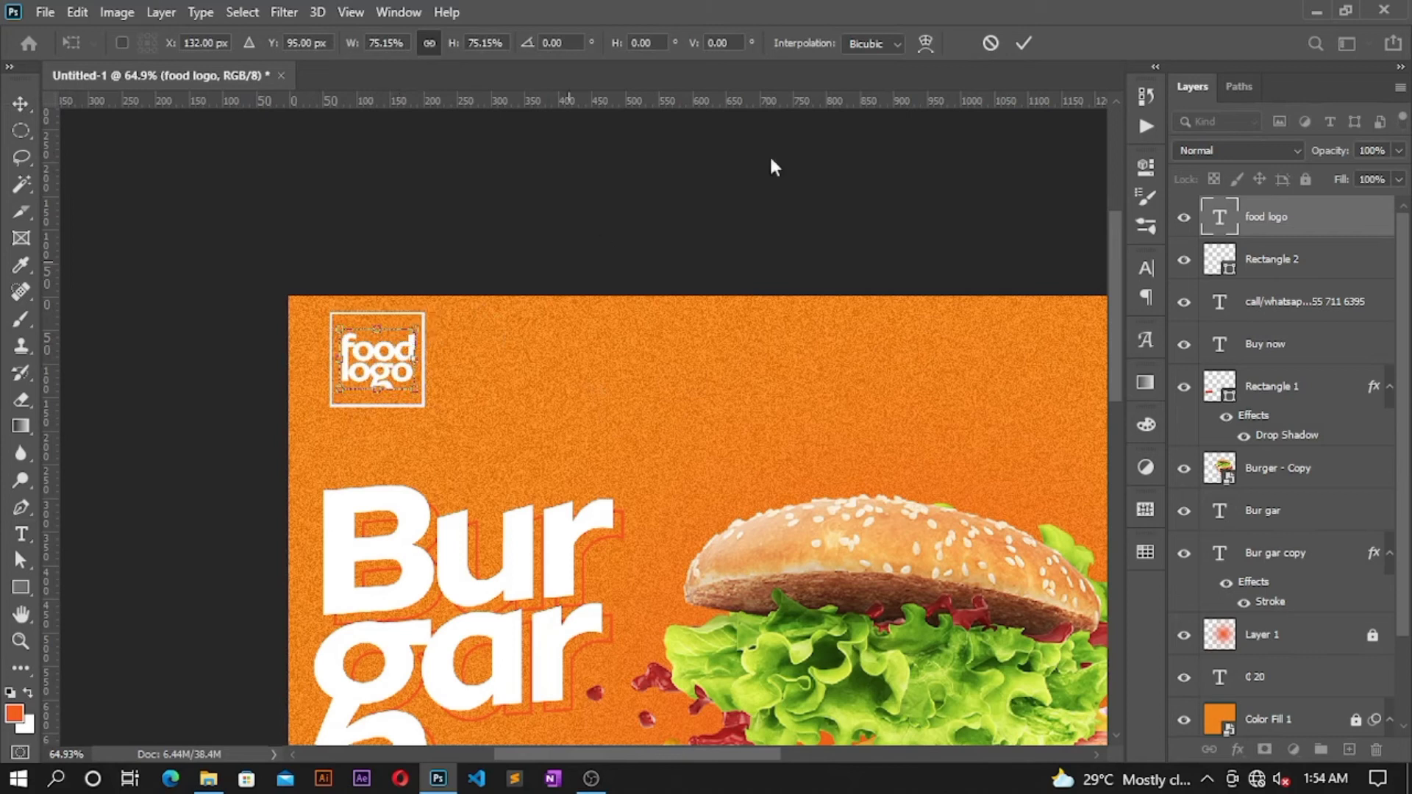
pyautogui.click(1022, 40)
pyautogui.scroll(-4, 765, 305)
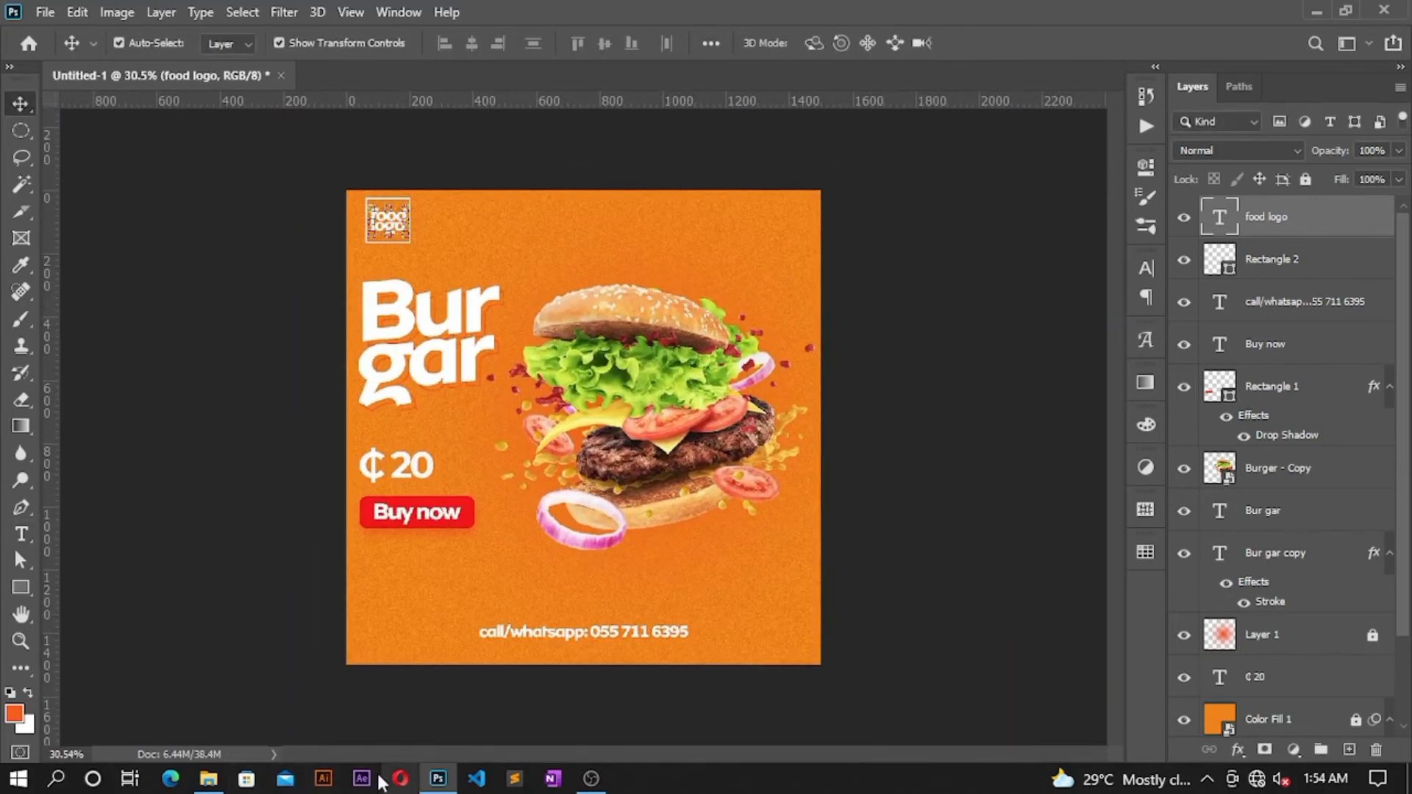
# Step: Place the leaf PNG on the ad, shrink it, rotate it, and position it at upper right
pyautogui.click(211, 781)
pyautogui.moveTo(1127, 416); pyautogui.dragTo(604, 433)
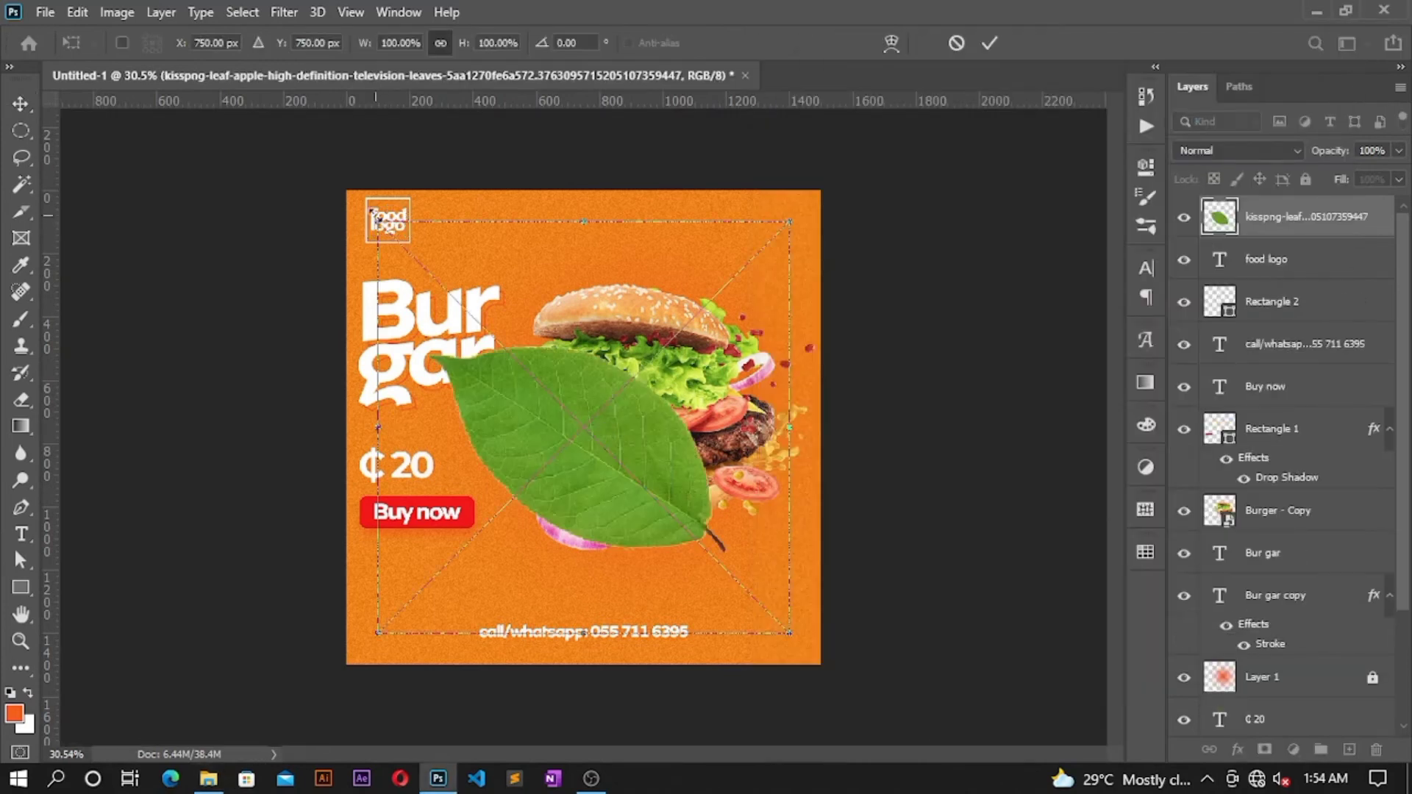
pyautogui.moveTo(378, 220); pyautogui.dragTo(653, 497)
pyautogui.moveTo(594, 414); pyautogui.dragTo(671, 683)
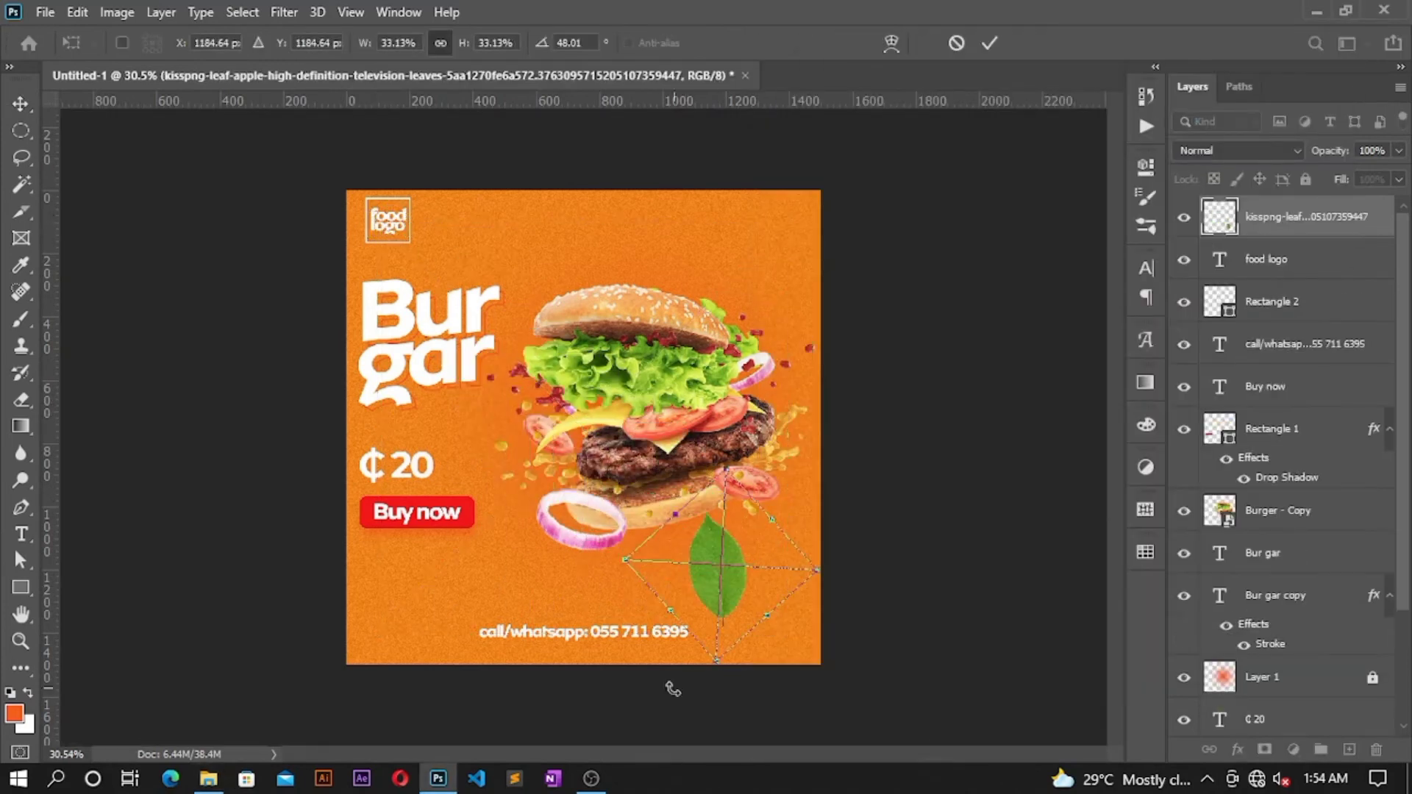
pyautogui.moveTo(728, 507); pyautogui.dragTo(757, 259)
pyautogui.moveTo(765, 184); pyautogui.dragTo(757, 242)
pyautogui.moveTo(752, 318); pyautogui.dragTo(751, 276)
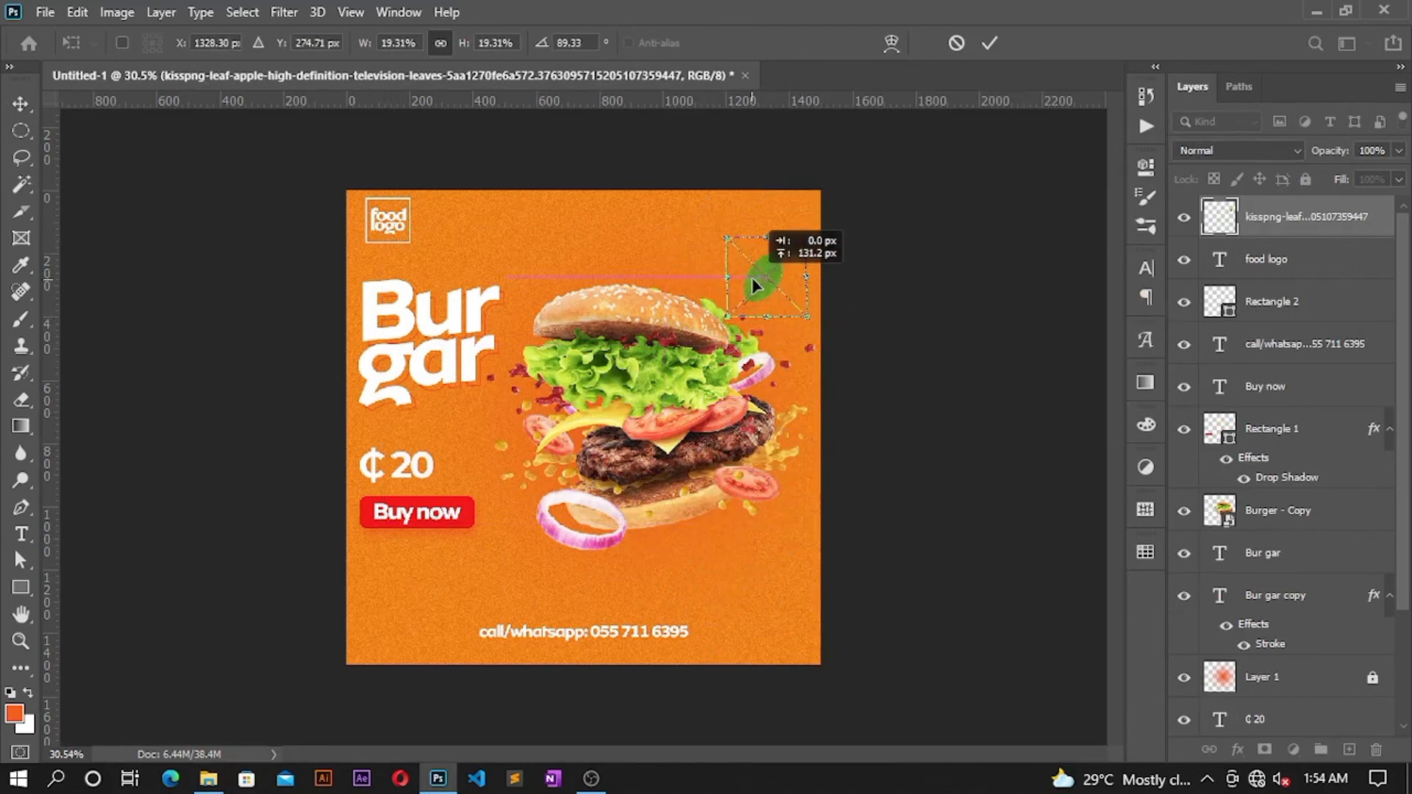
pyautogui.click(989, 43)
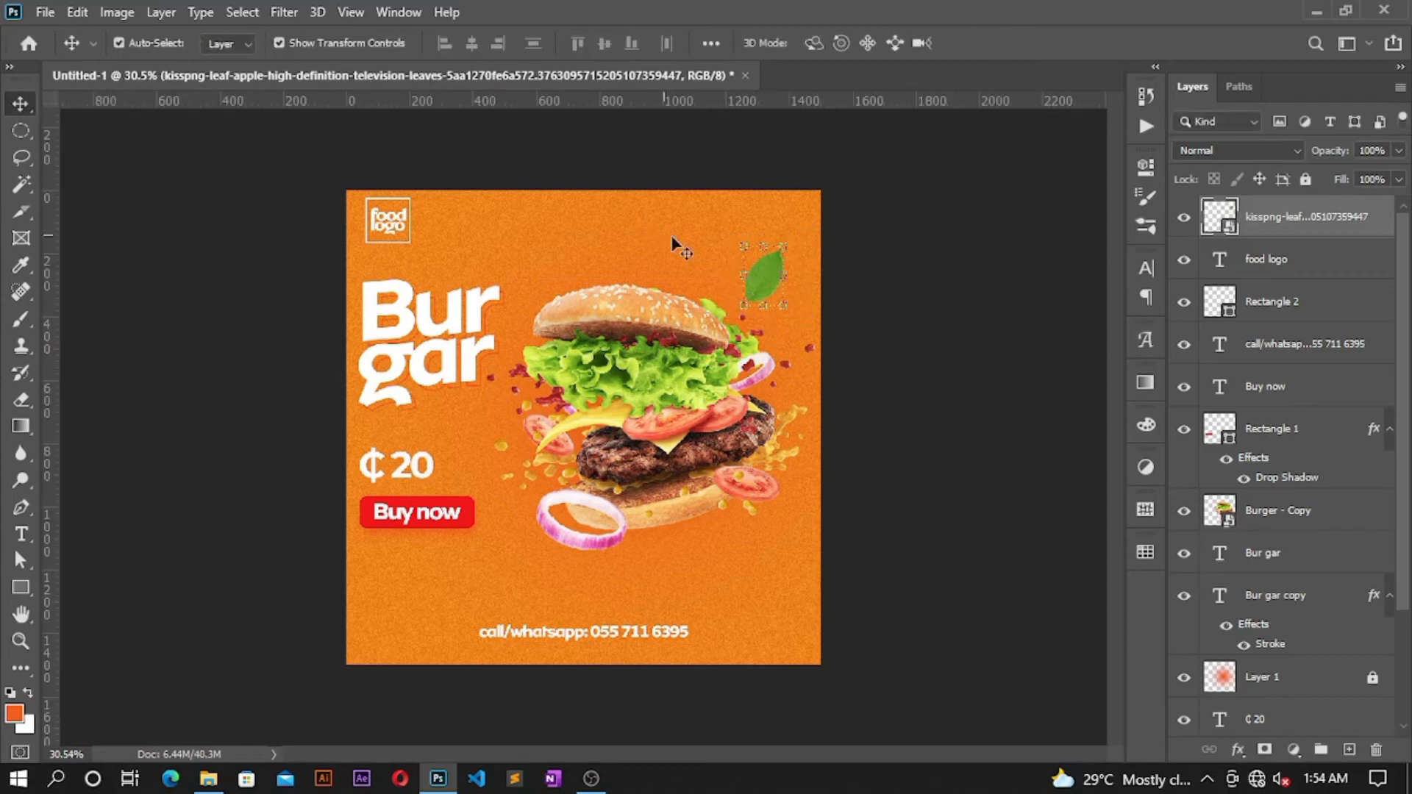
# Step: Duplicate the leaf, enlarge and rotate a lower-right copy, and move another copy to the top edge
pyautogui.moveTo(770, 280); pyautogui.dragTo(754, 588)
pyautogui.click(709, 646)
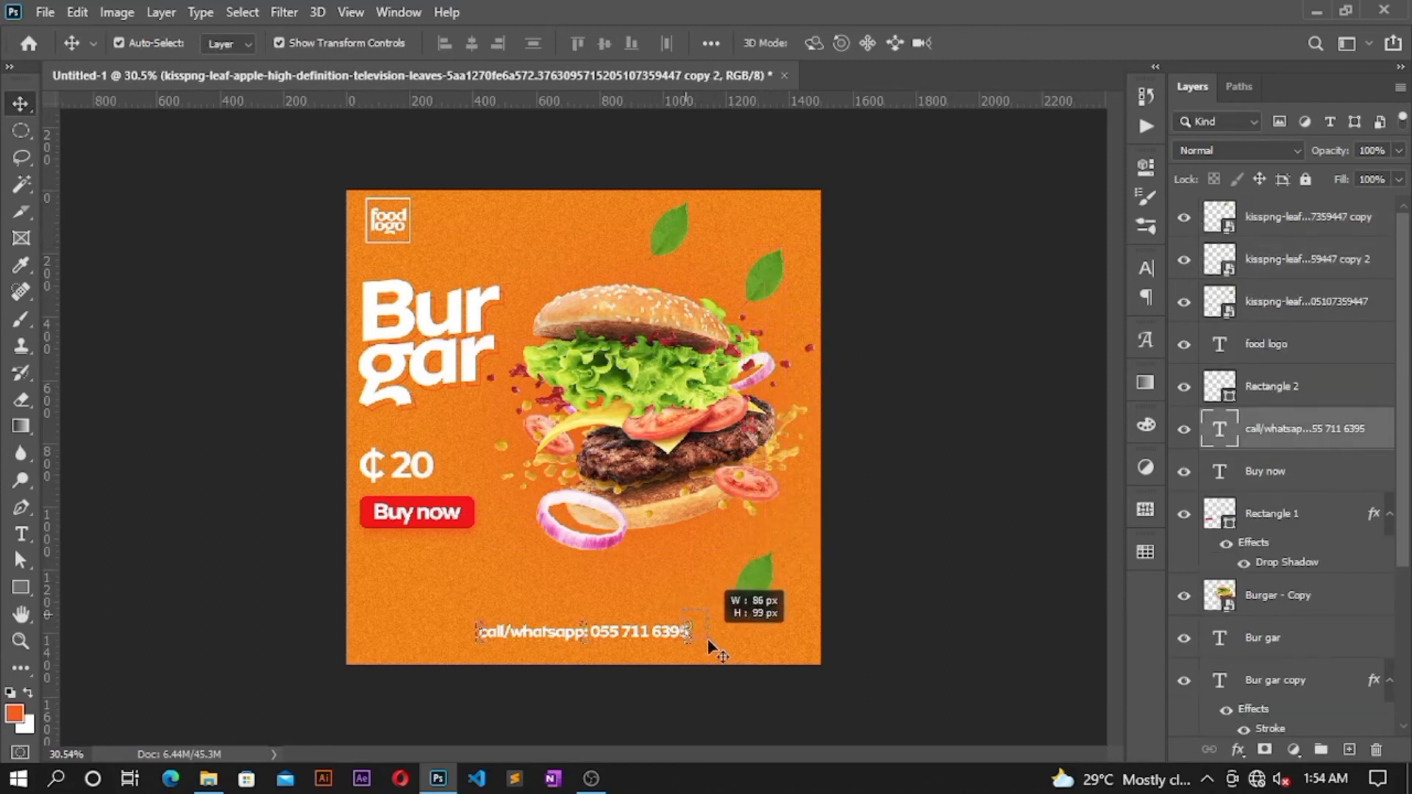
pyautogui.click(733, 590)
pyautogui.click(728, 598)
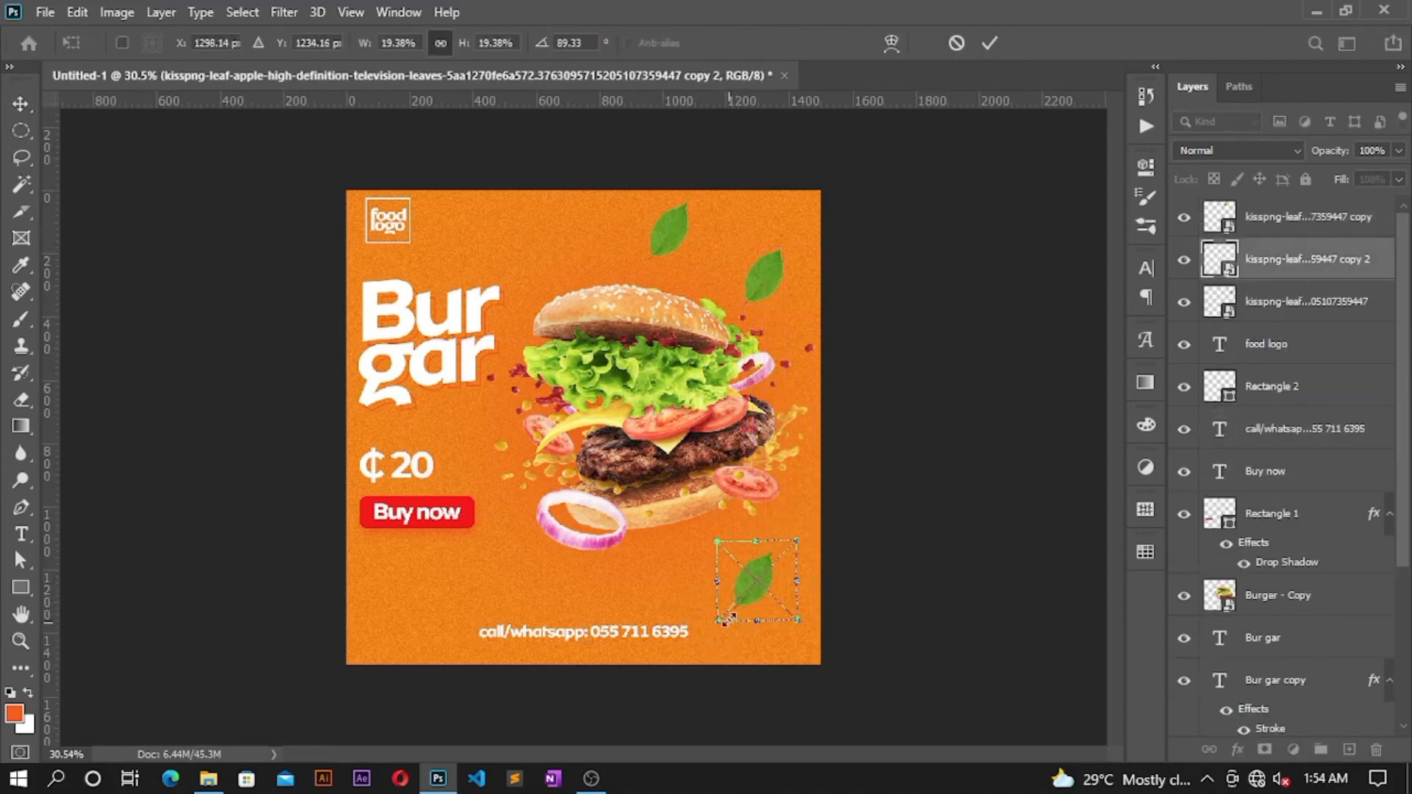
pyautogui.moveTo(772, 647); pyautogui.dragTo(794, 713)
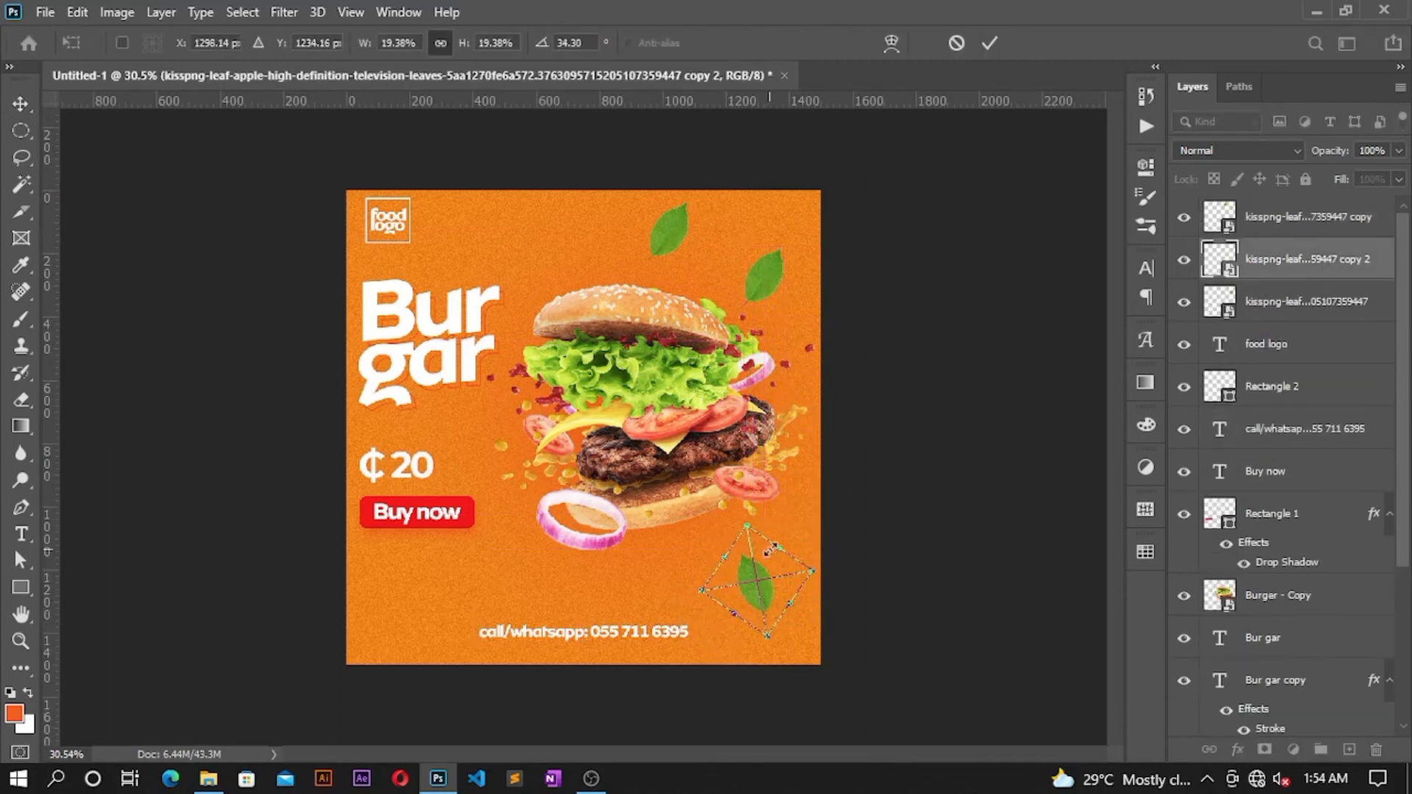
pyautogui.moveTo(814, 575)
pyautogui.mouseDown()
pyautogui.moveTo(842, 507)
pyautogui.moveTo(830, 557)
pyautogui.mouseUp()
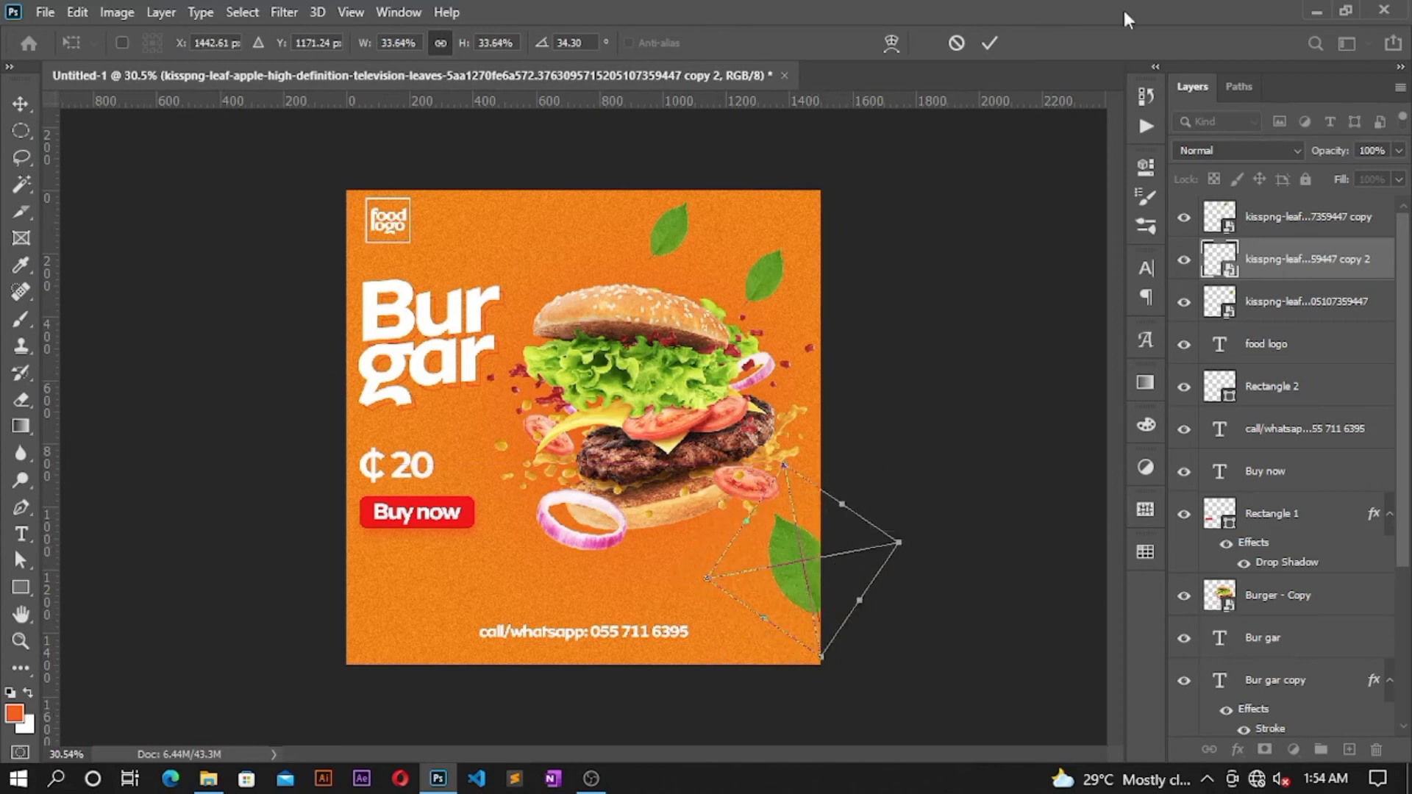
pyautogui.click(988, 42)
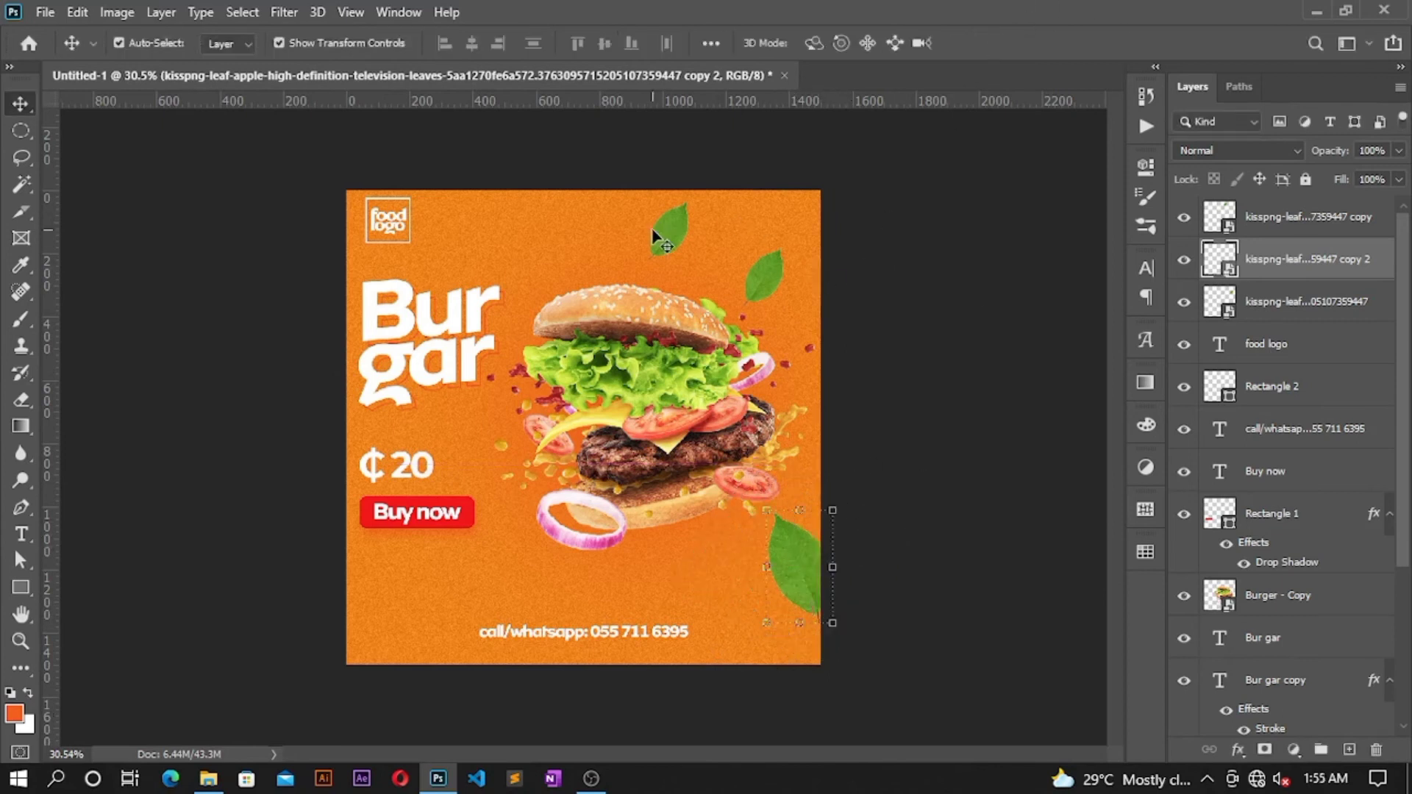
pyautogui.moveTo(655, 239); pyautogui.dragTo(614, 221)
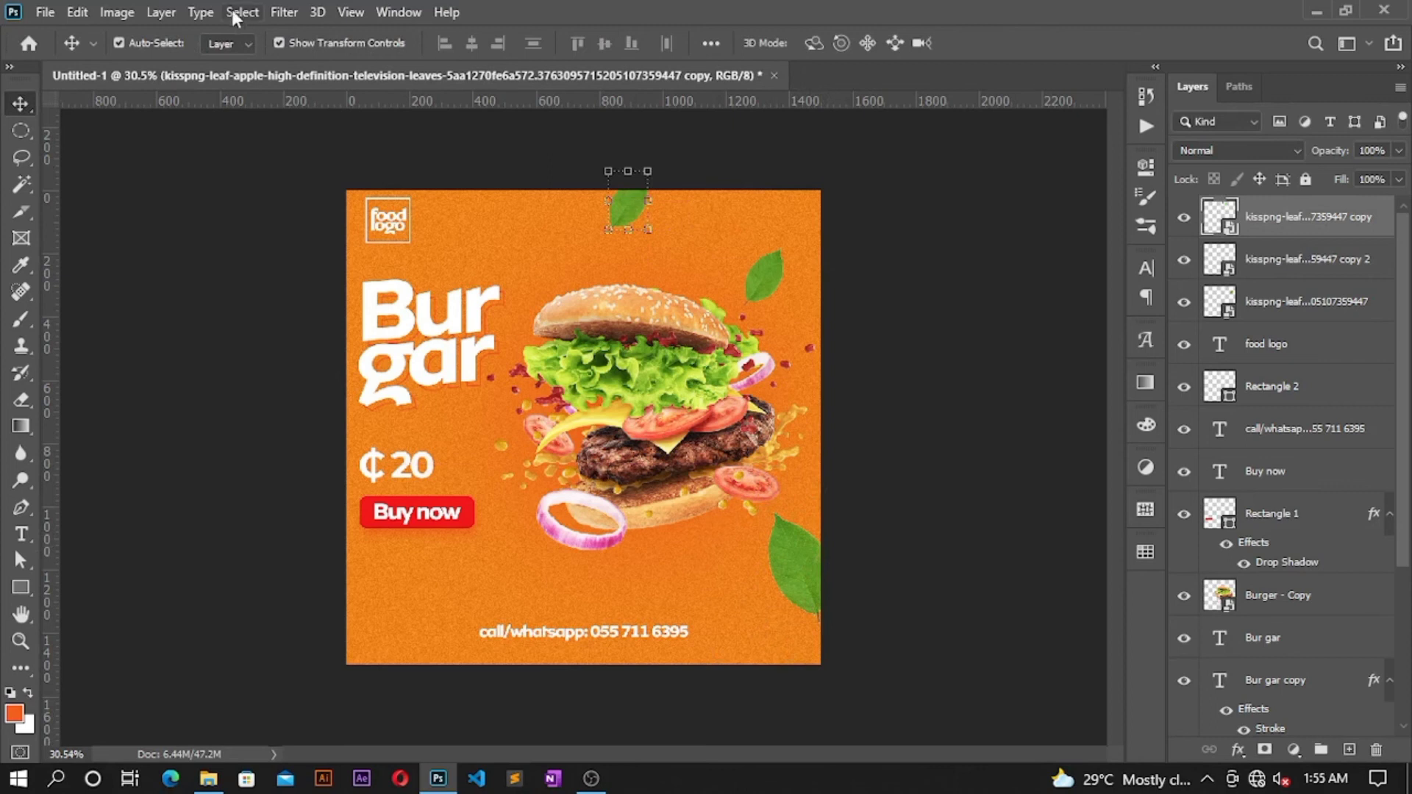
# Step: Apply a Motion Blur smart filter to the top-edge leaf at 0° angle and 40 pixels
pyautogui.click(234, 16)
pyautogui.click(284, 13)
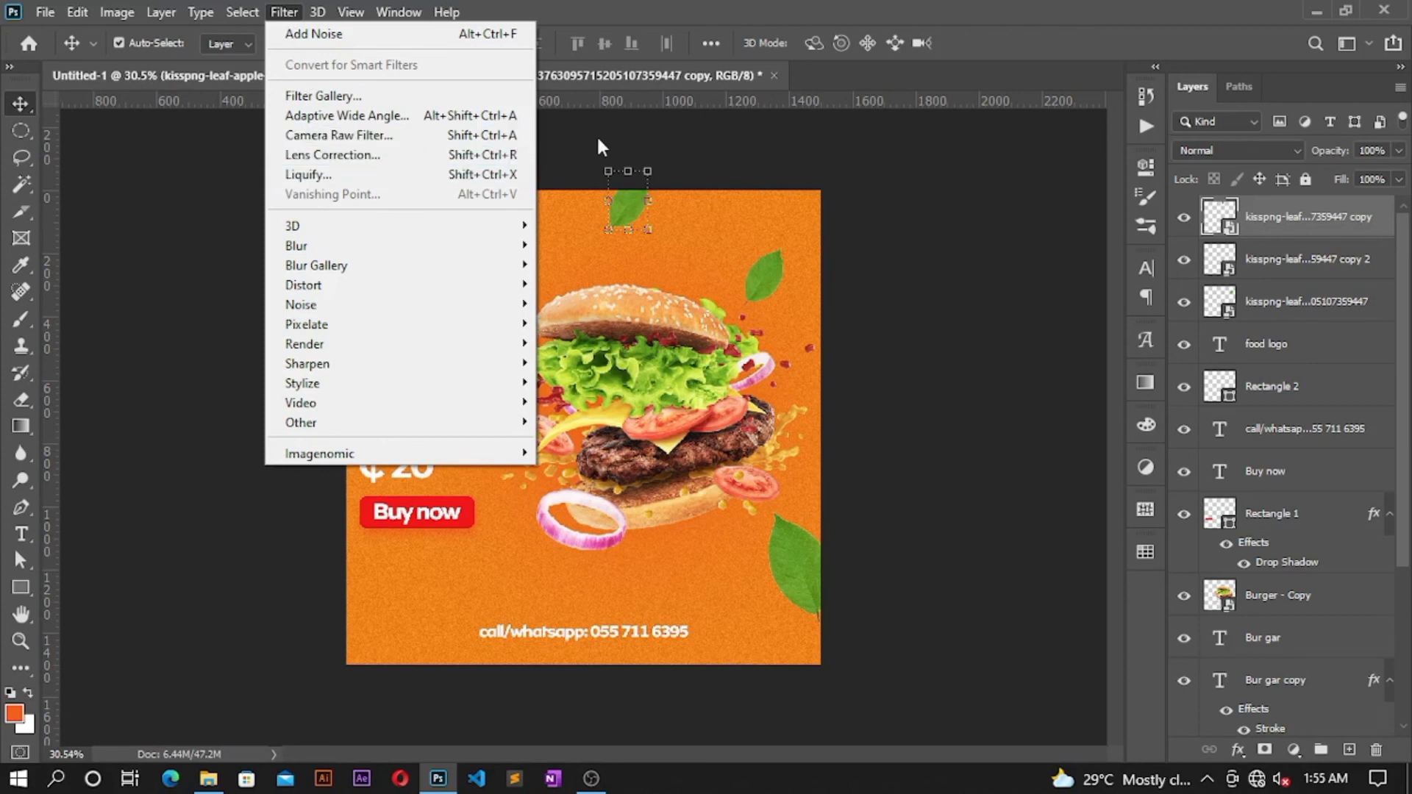
pyautogui.moveTo(371, 247)
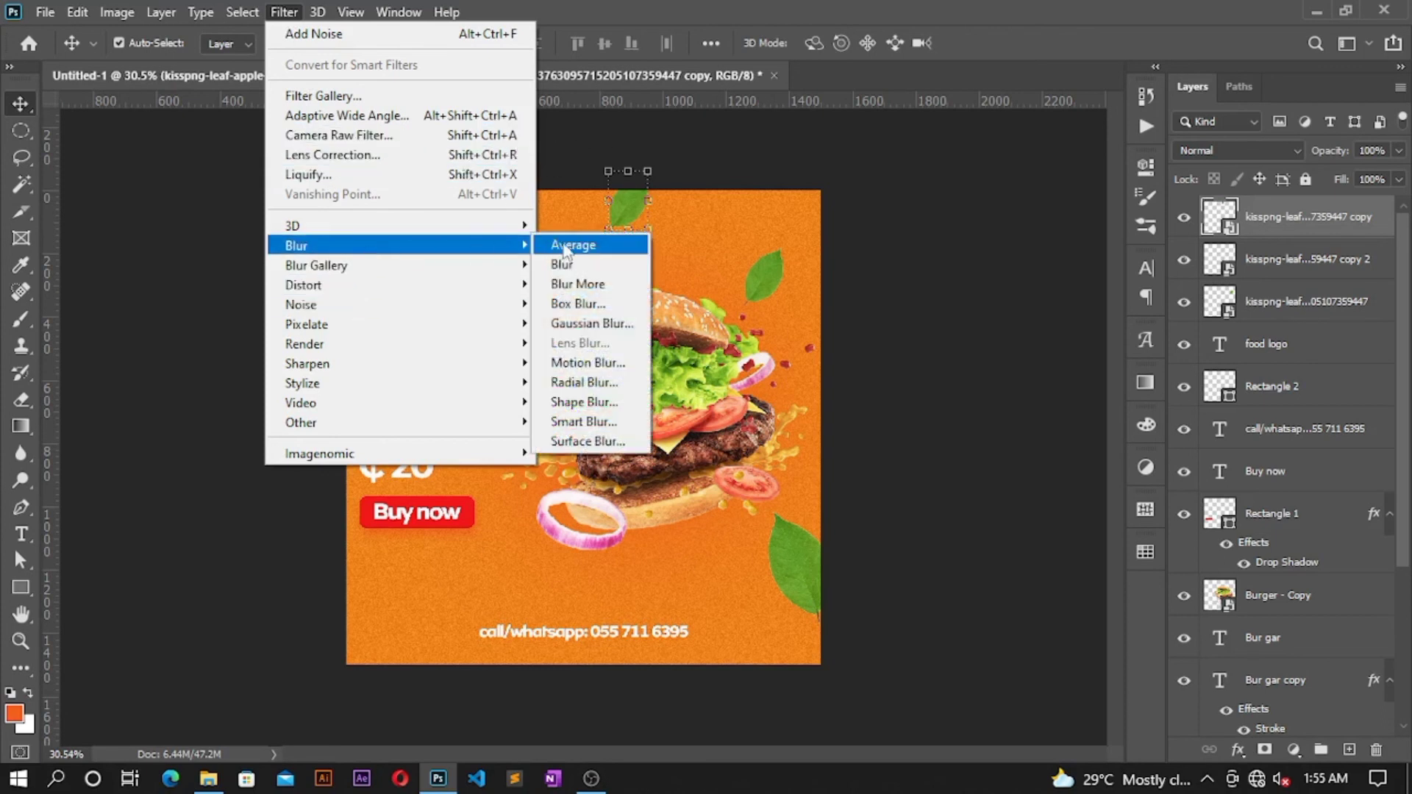
pyautogui.click(588, 363)
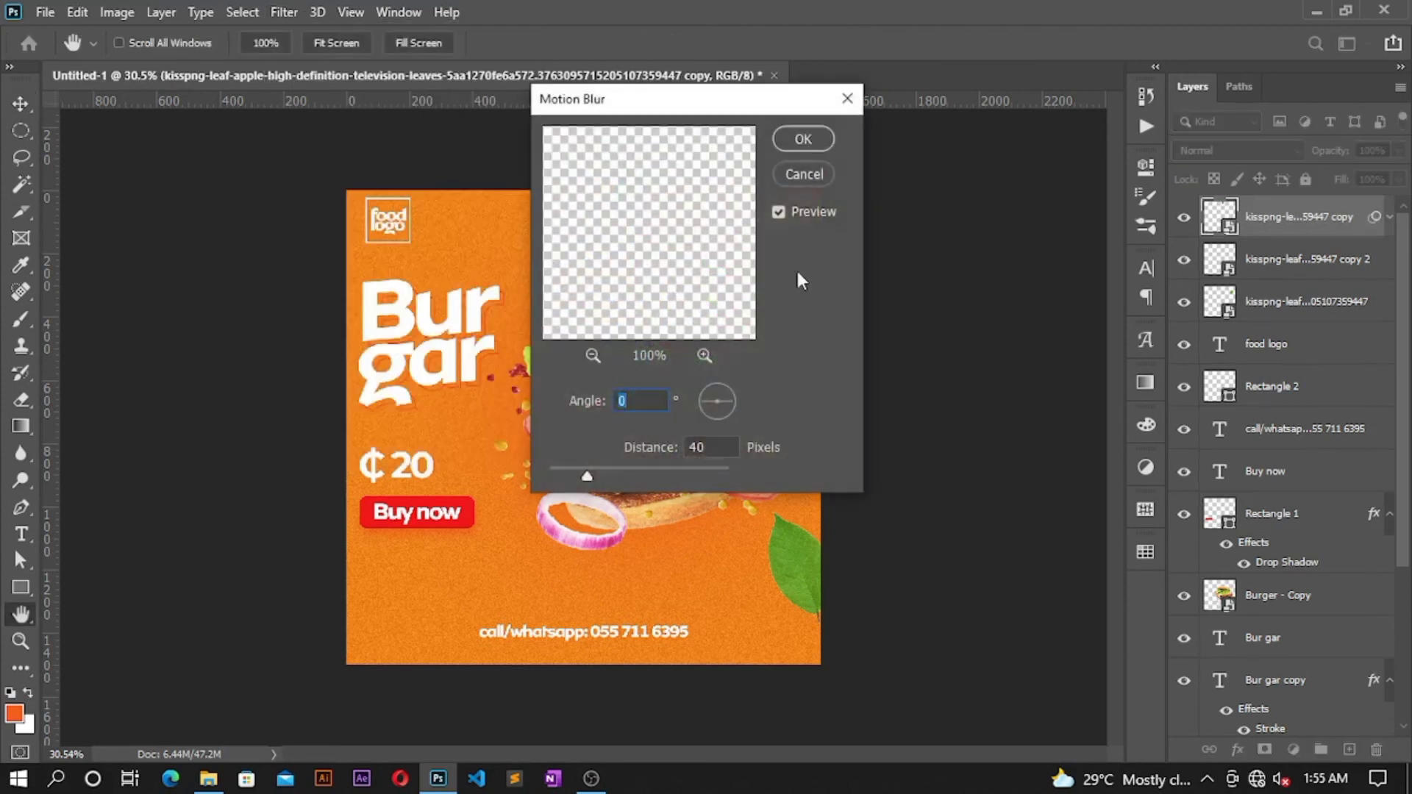
pyautogui.moveTo(744, 103); pyautogui.dragTo(1136, 78)
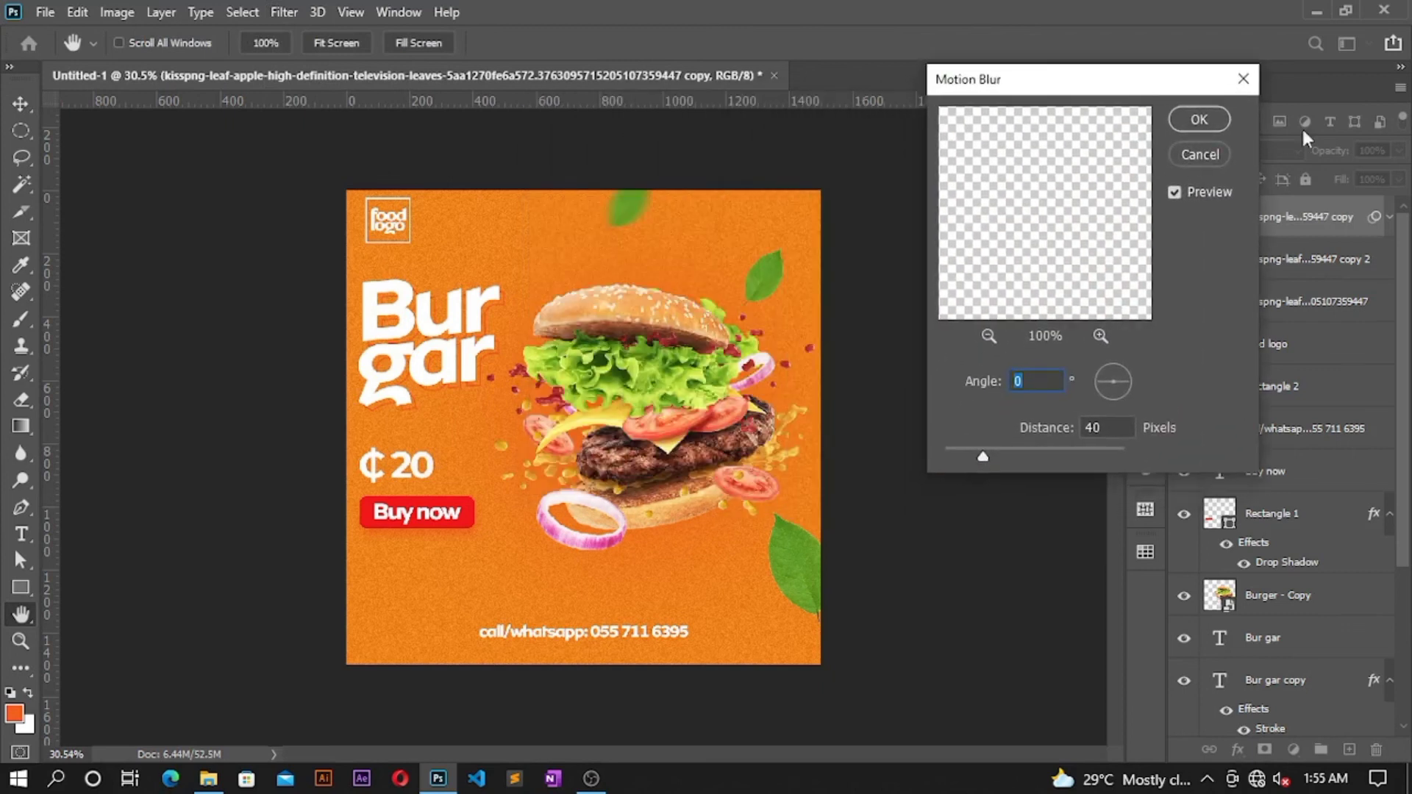
pyautogui.click(1213, 122)
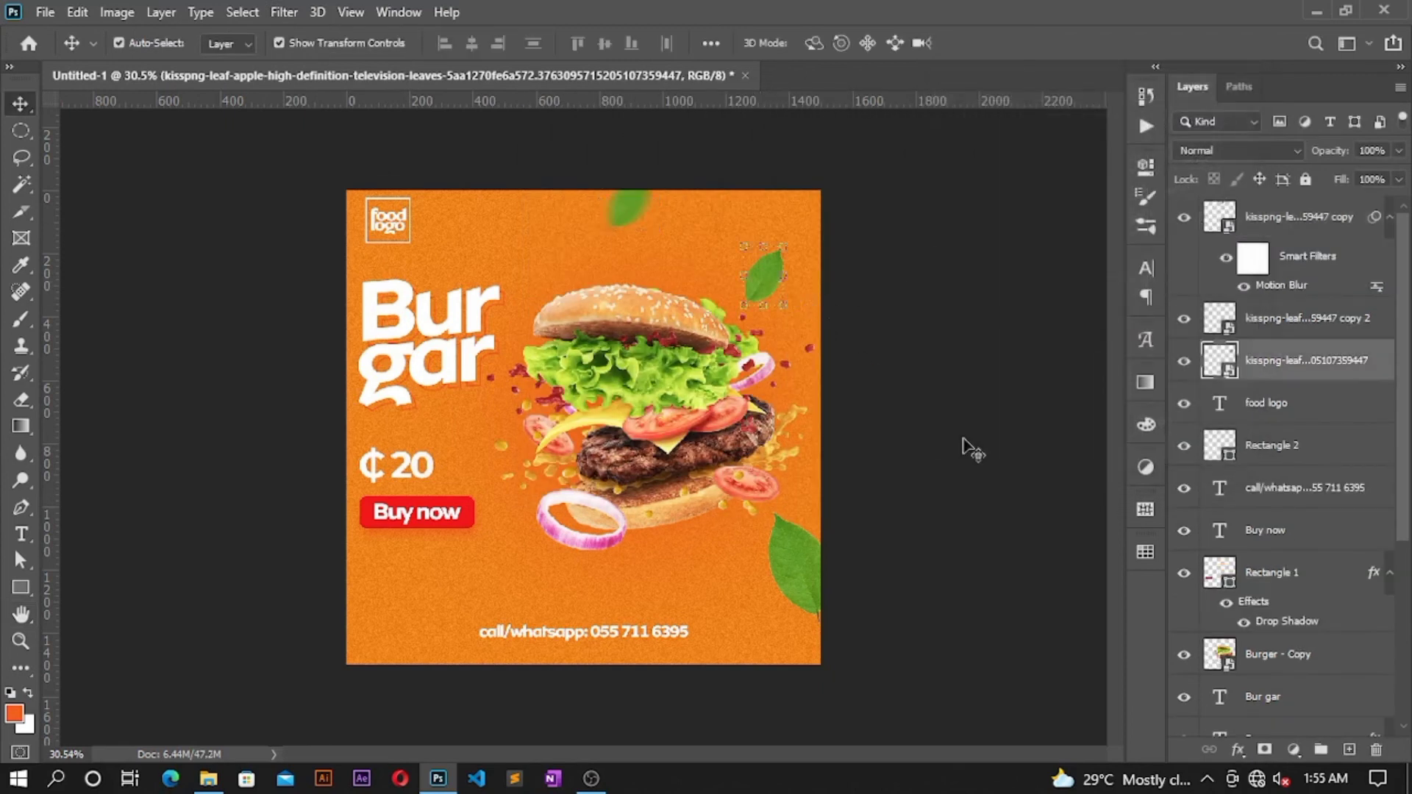
pyautogui.click(1238, 748)
# Step: Give the upper-right leaf a black (000000) drop shadow at 25% opacity
pyautogui.click(1258, 740)
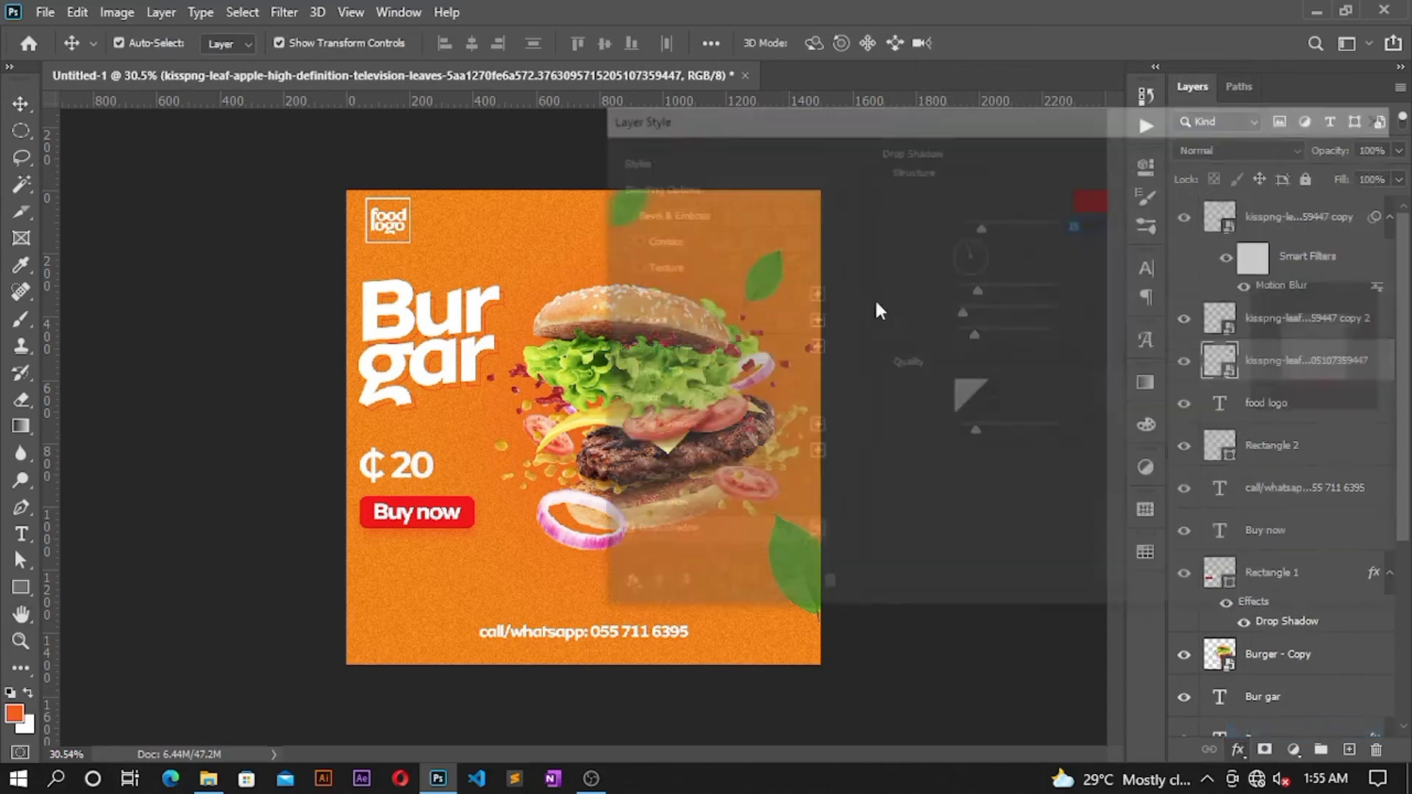
pyautogui.click(1100, 205)
pyautogui.write('000000')
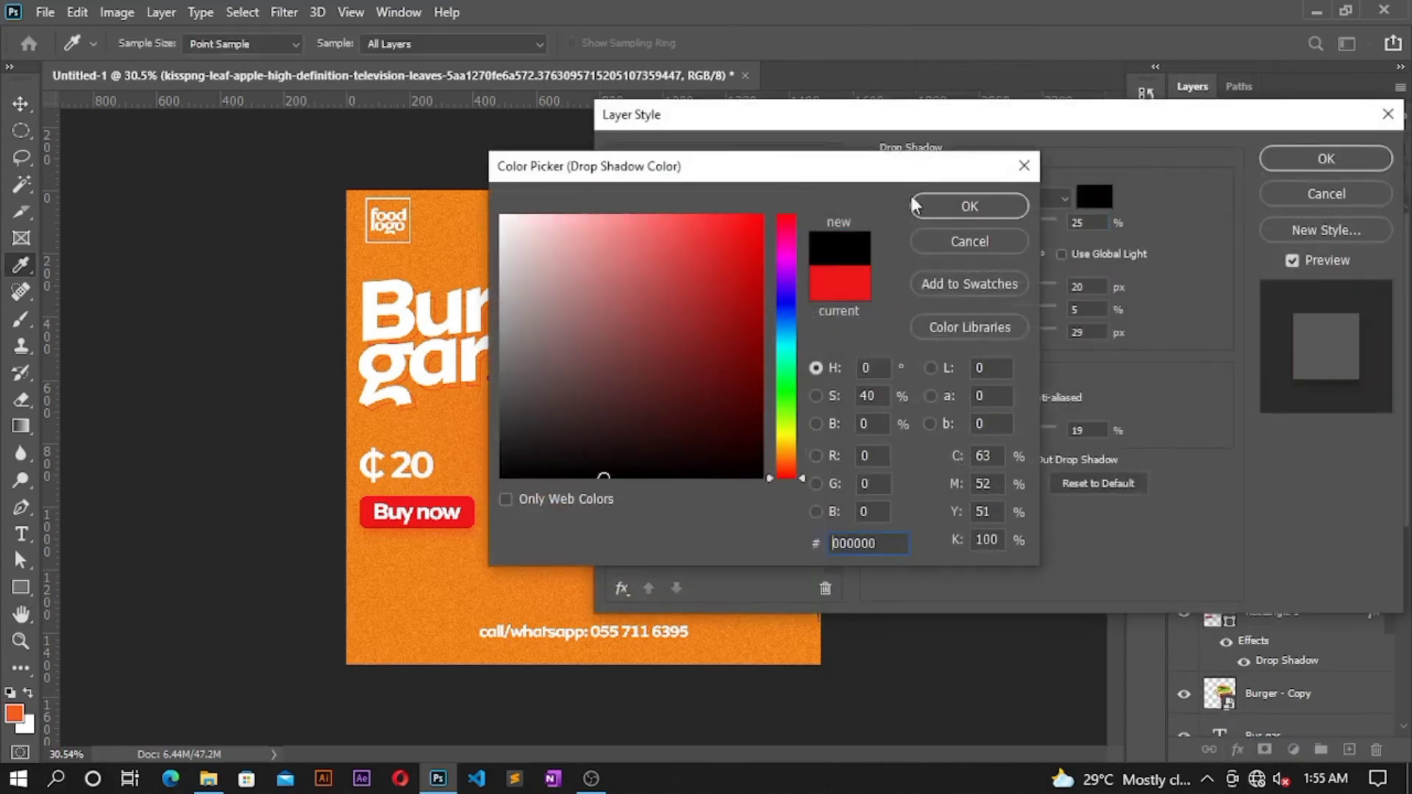
pyautogui.click(917, 201)
pyautogui.moveTo(987, 119); pyautogui.dragTo(947, 53)
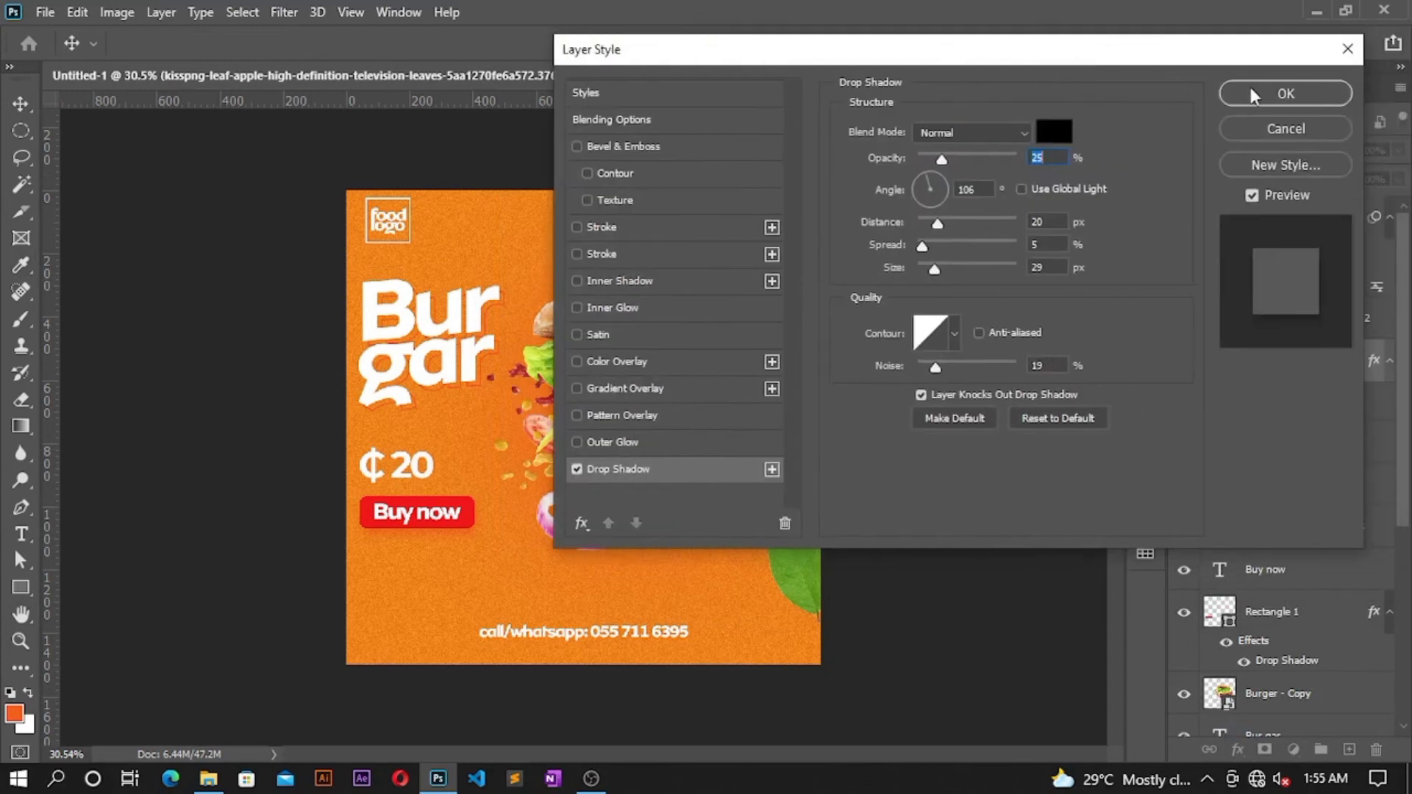
pyautogui.click(1254, 94)
pyautogui.click(785, 551)
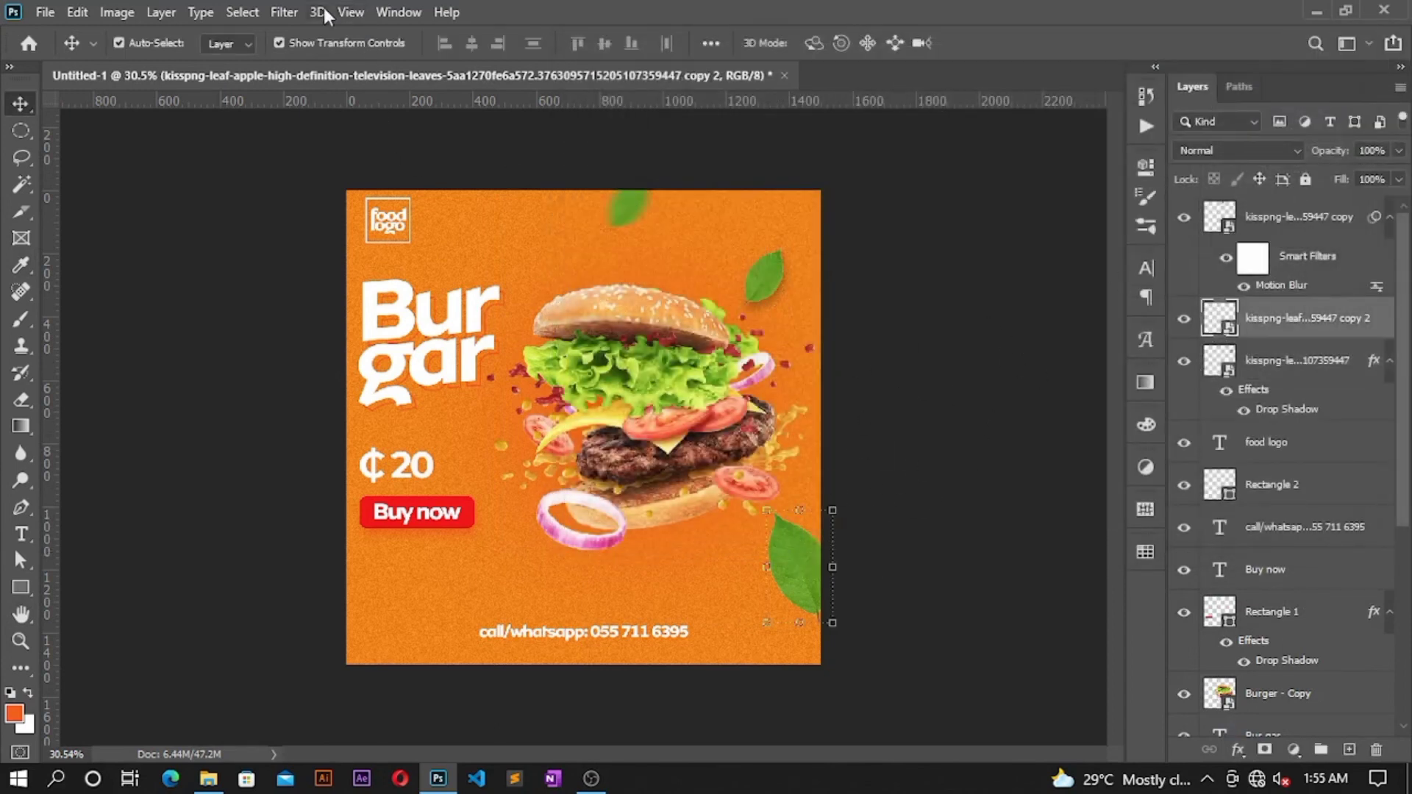
# Step: Apply a Gaussian Blur smart filter to the lower-right leaf, typing radius 45 and then 30 pixels
pyautogui.click(284, 12)
pyautogui.moveTo(531, 250)
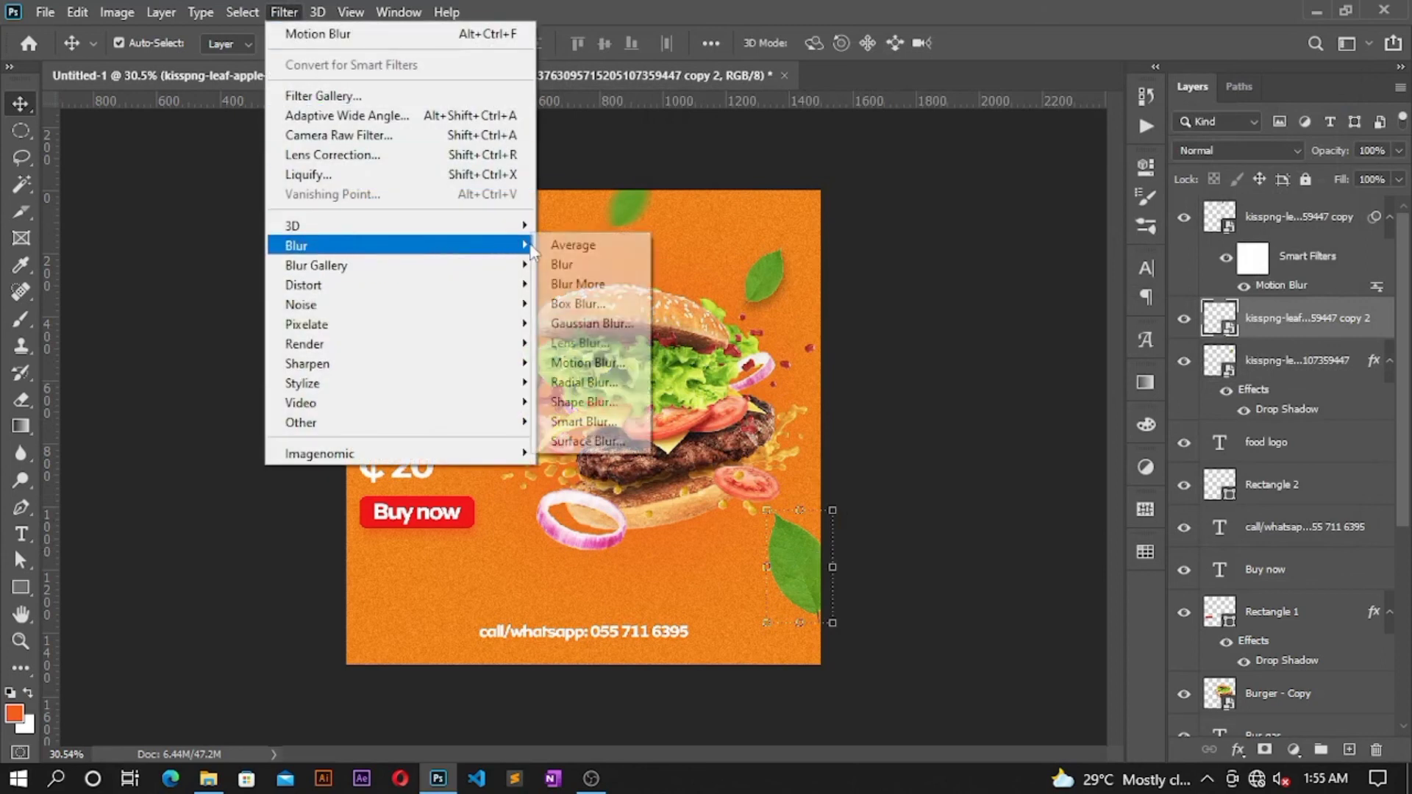
pyautogui.click(589, 323)
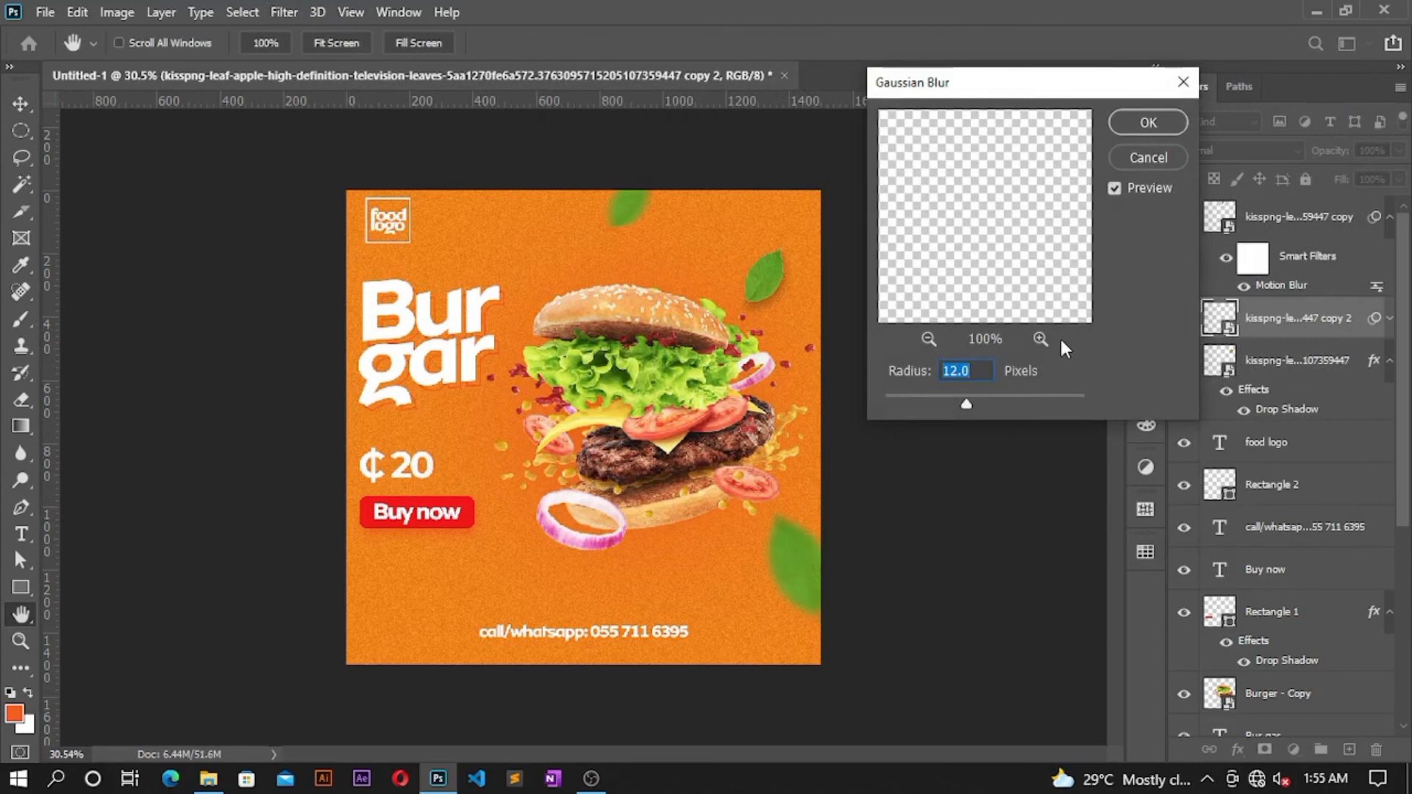
pyautogui.write('45')
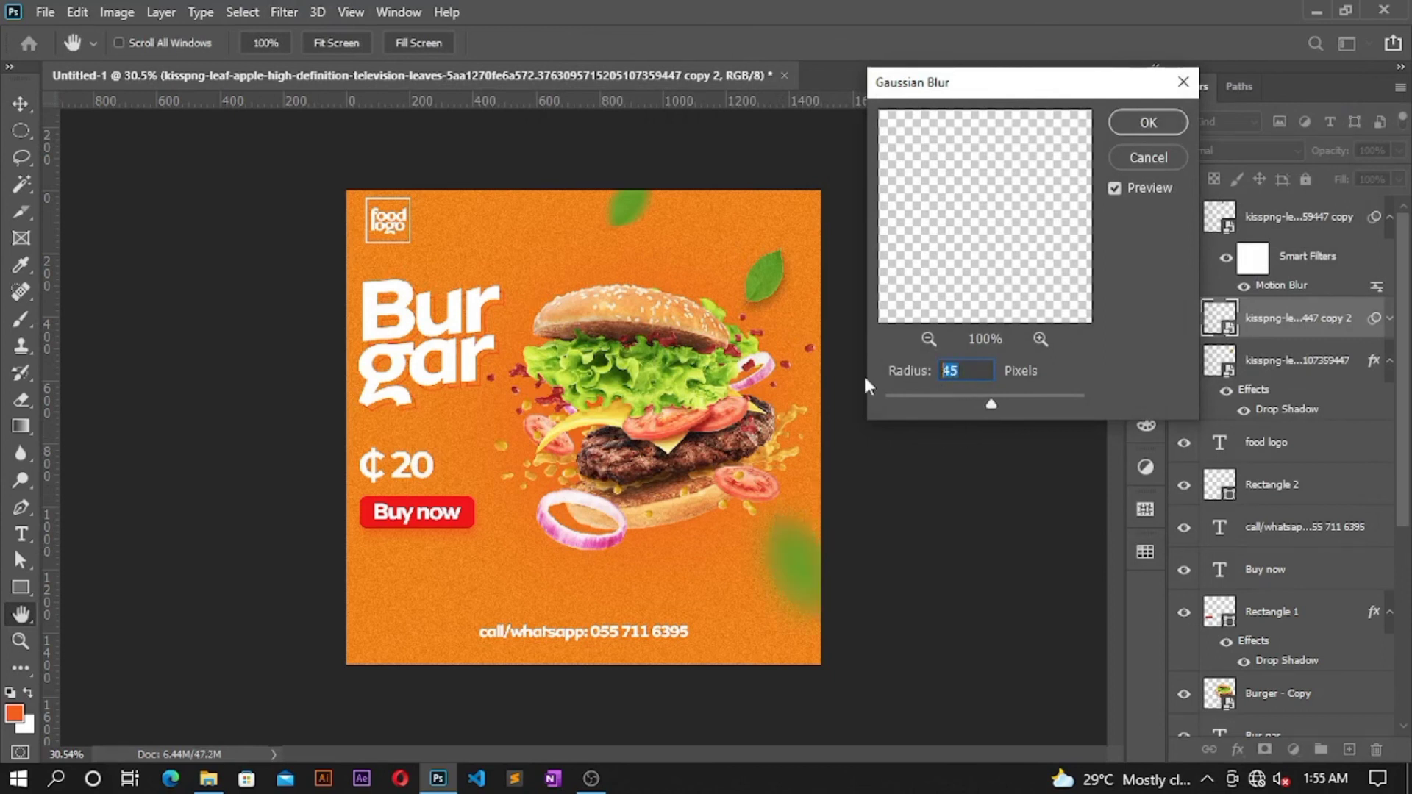
pyautogui.write('30')
pyautogui.click(1149, 118)
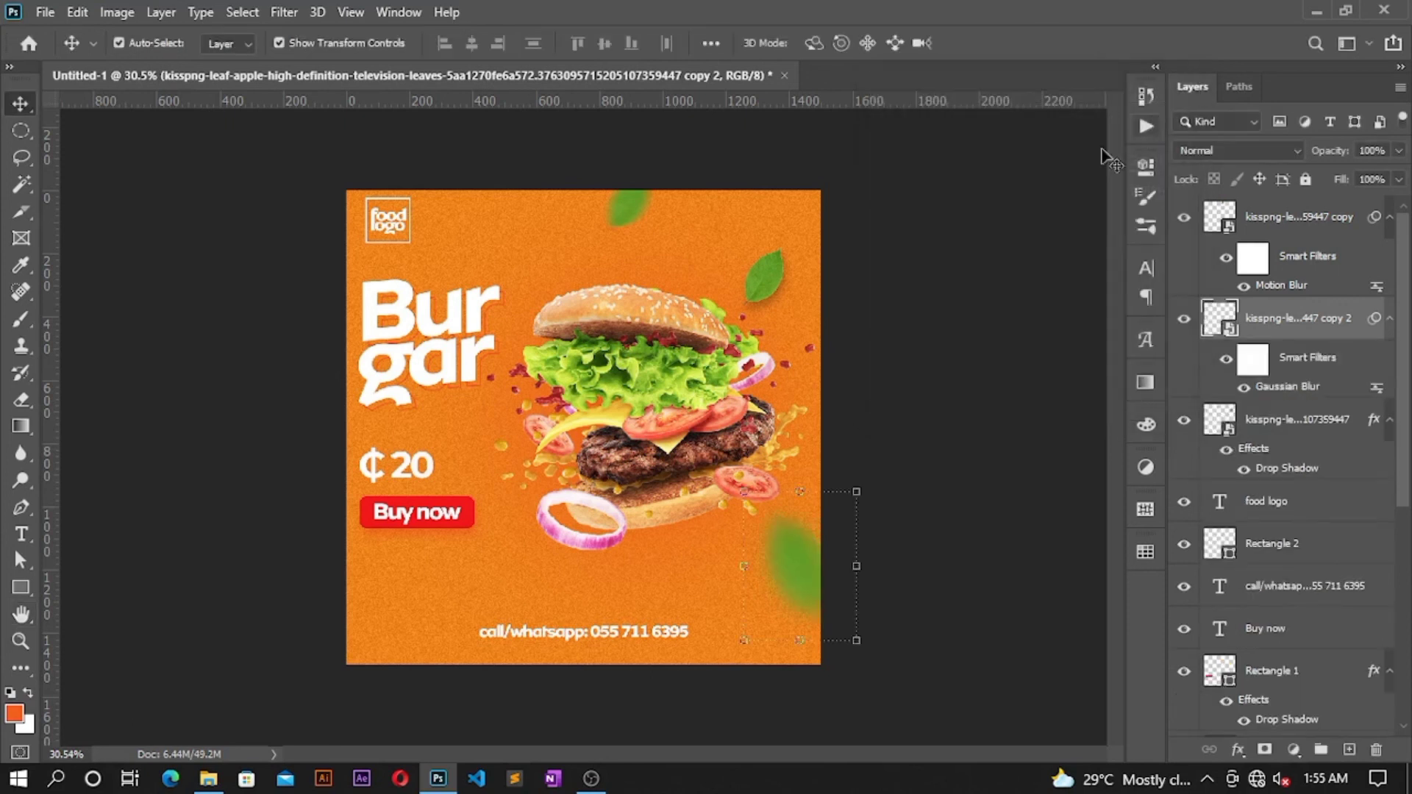
pyautogui.hotkey('ctrl', '+')
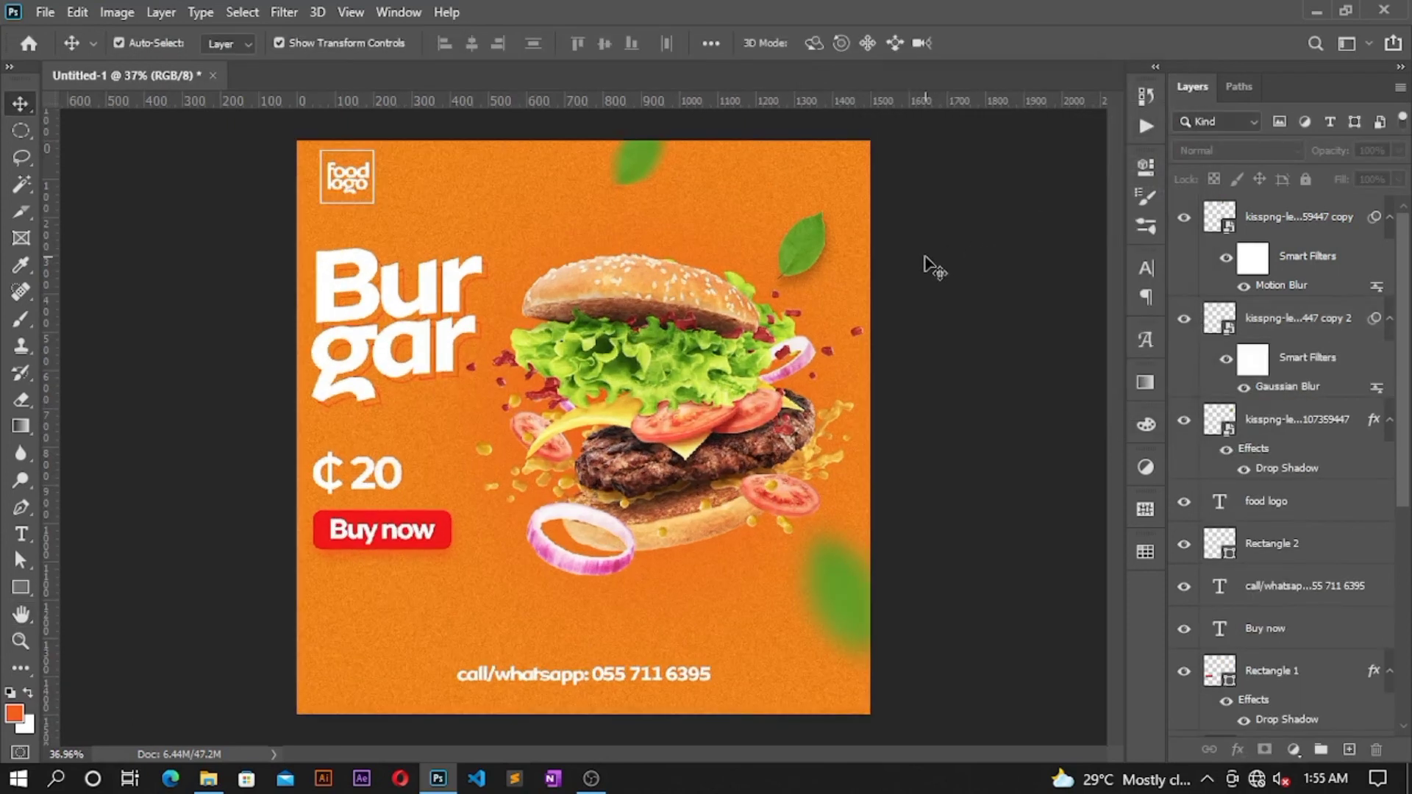